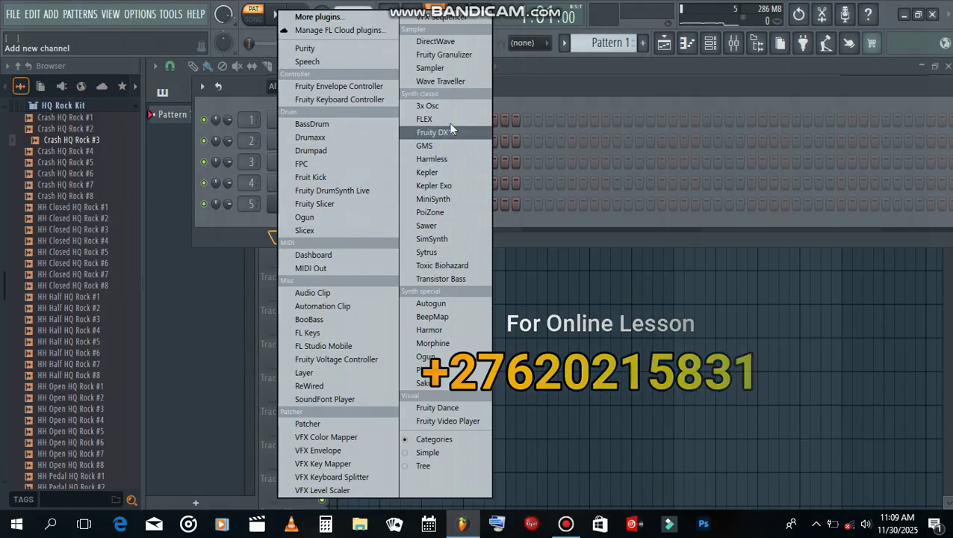
Add a FLEX channel, audition presets in the Mobile Synth Pluck pack and load Synpluck Bubble
click(444, 119)
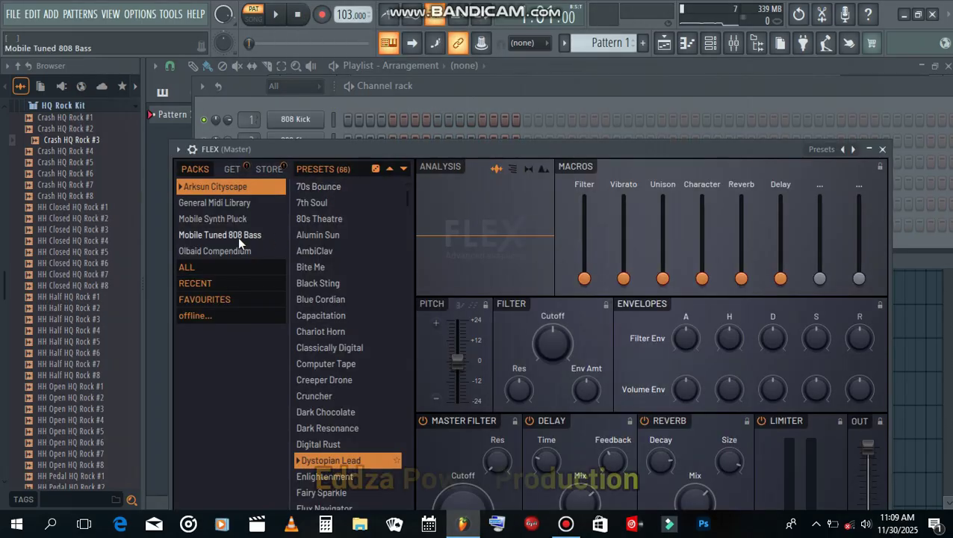
click(225, 218)
click(344, 233)
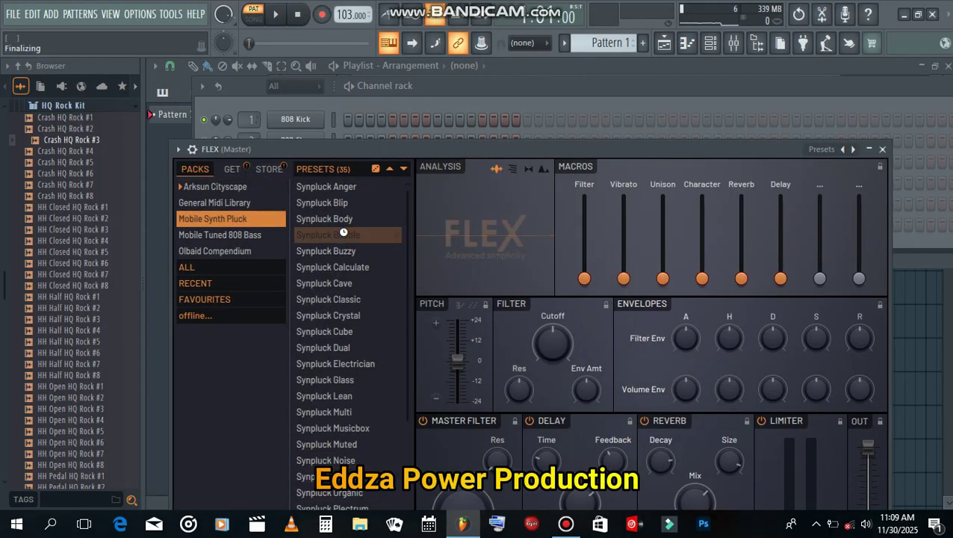
click(347, 218)
click(348, 251)
click(350, 233)
click(356, 219)
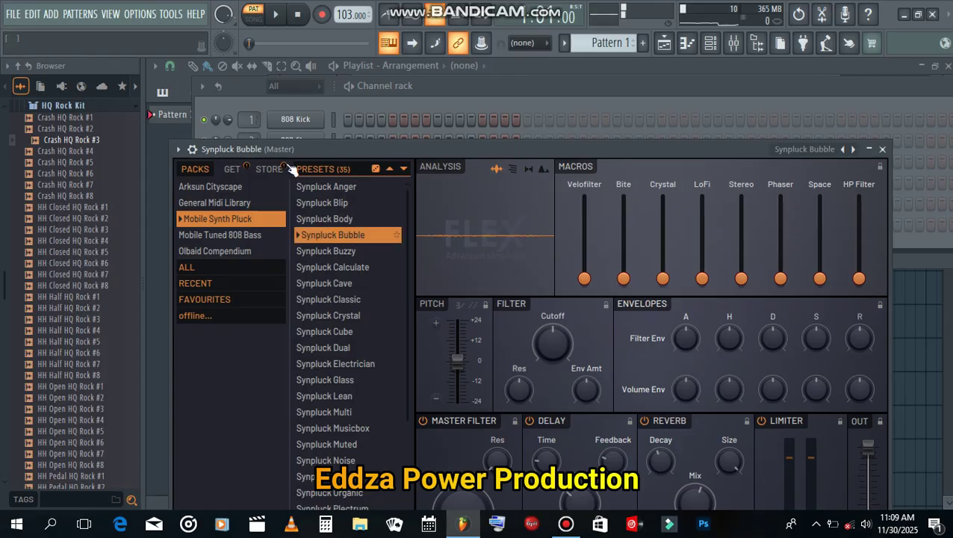
Open the Synpluck Bubble piano roll and draw a one-bar chord of C#5, A4 and F#4 in bar 1
click(178, 149)
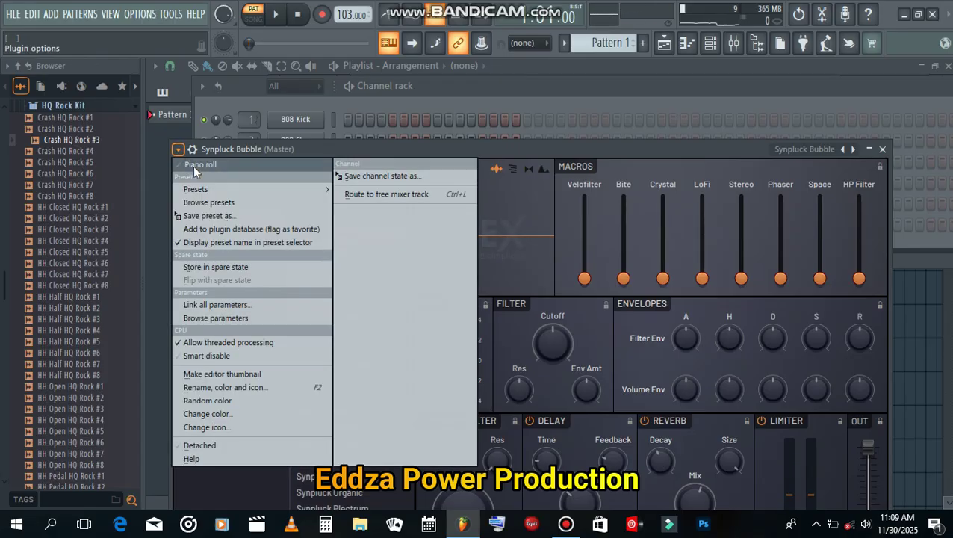
click(192, 165)
drag(215, 291, 220, 209)
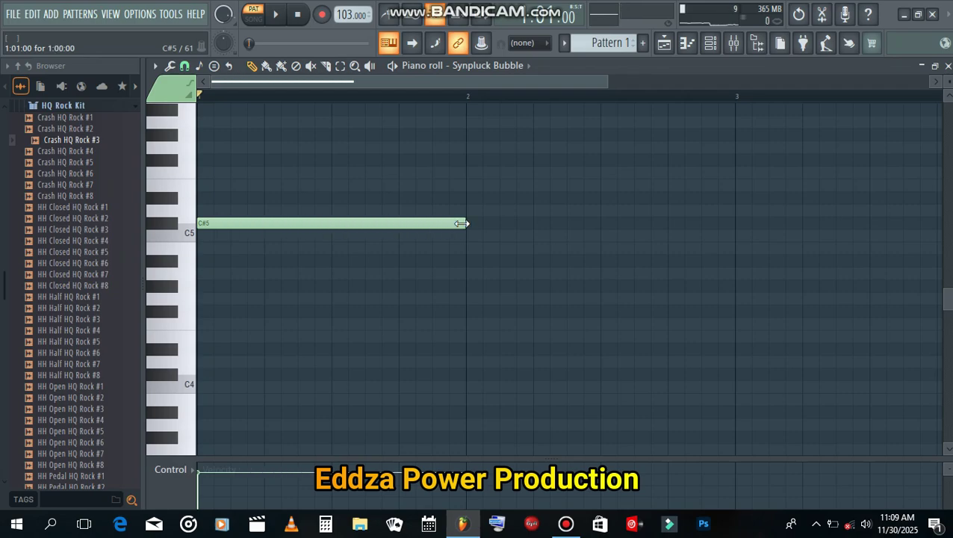
mouse_move(210, 260)
mouse_down()
mouse_move(206, 310)
mouse_move(224, 268)
mouse_up()
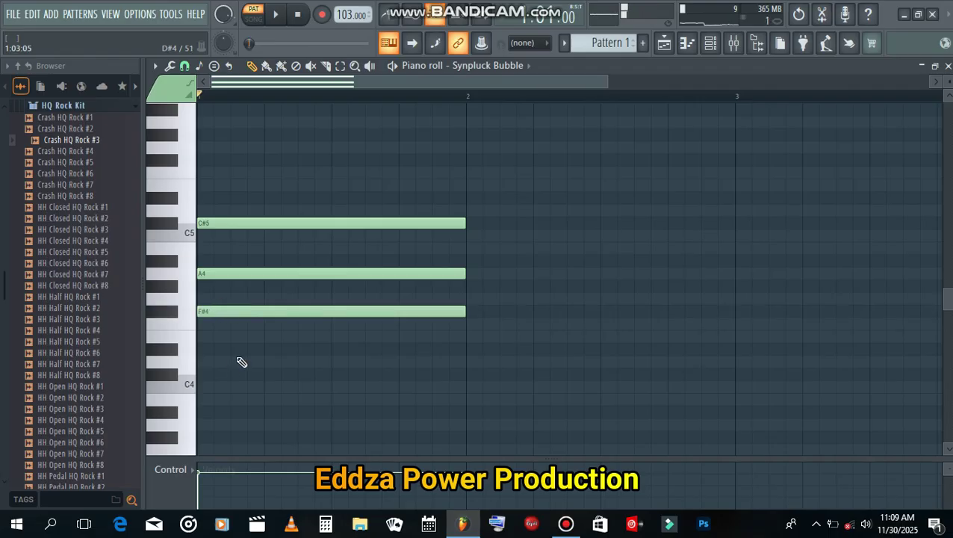
Copy the chord into bar 2 and move its C#5 note down to D4
click(474, 227)
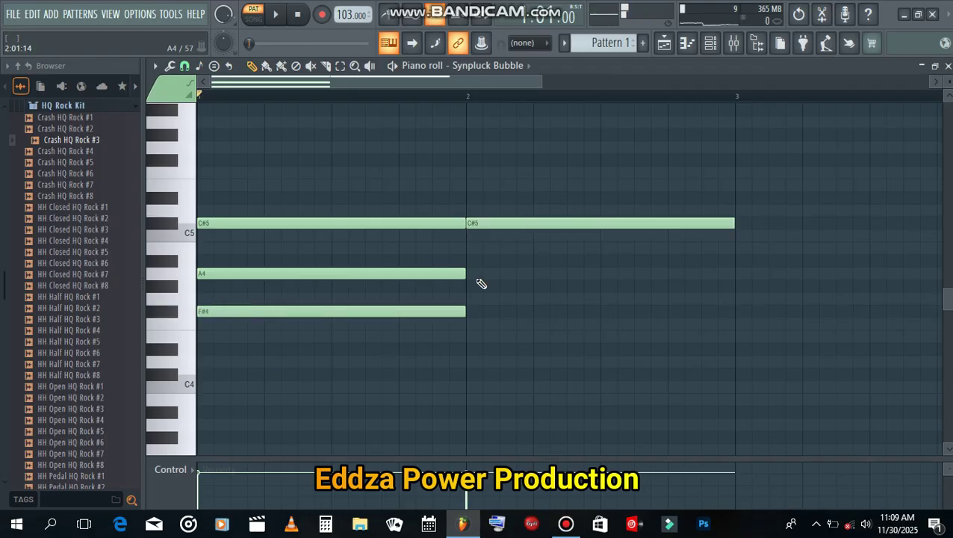
click(472, 274)
click(474, 312)
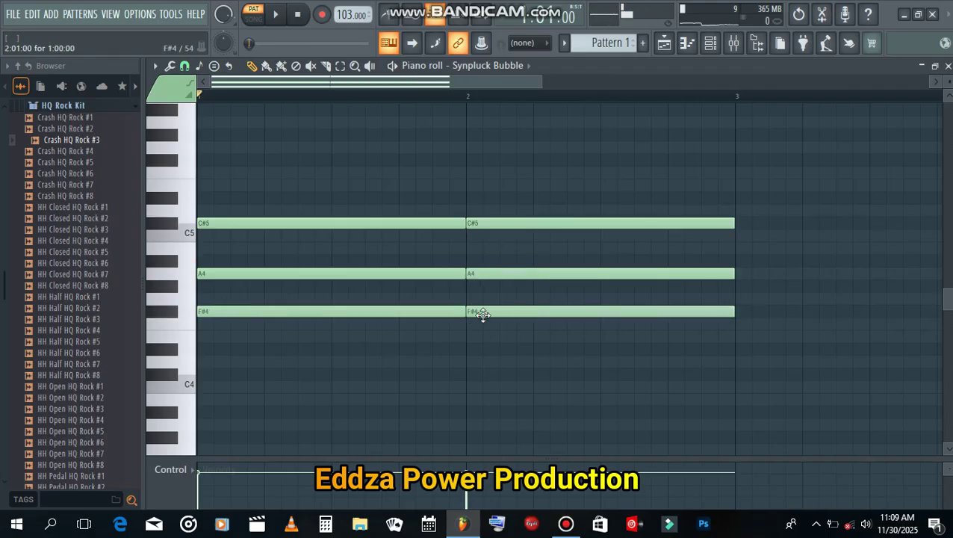
drag(496, 223, 510, 366)
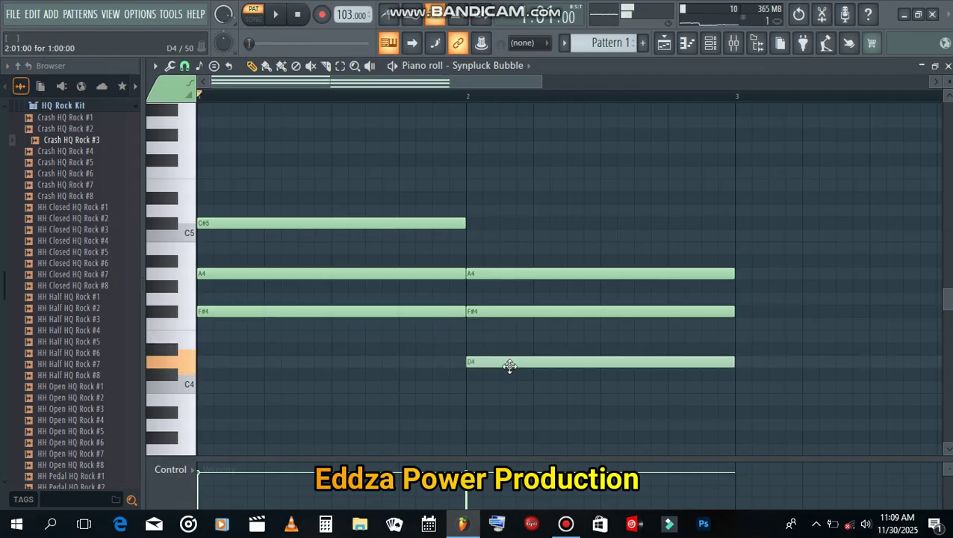
Draw one-bar chords of A4, C#5 and E5 in bar 3 and of E5, B4 and E4 in bar 4
click(738, 274)
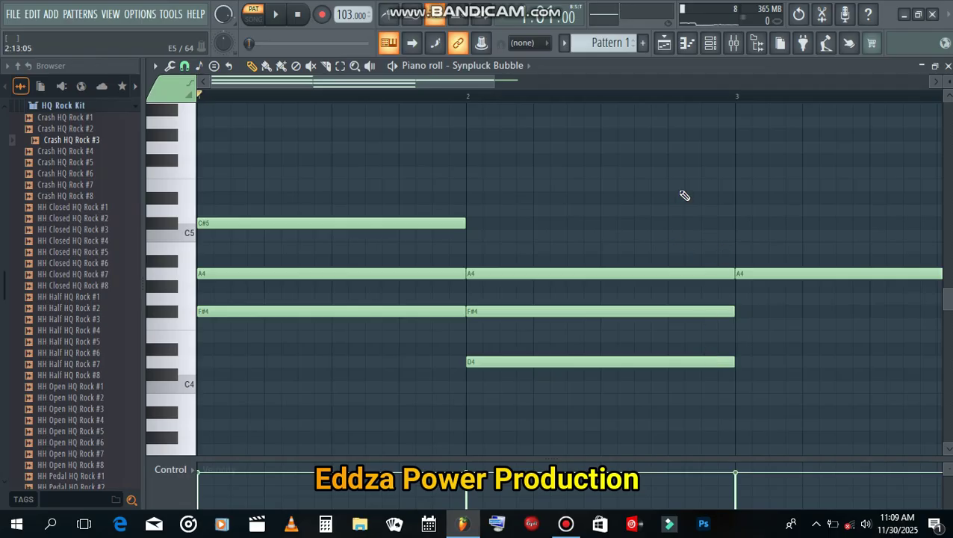
click(741, 234)
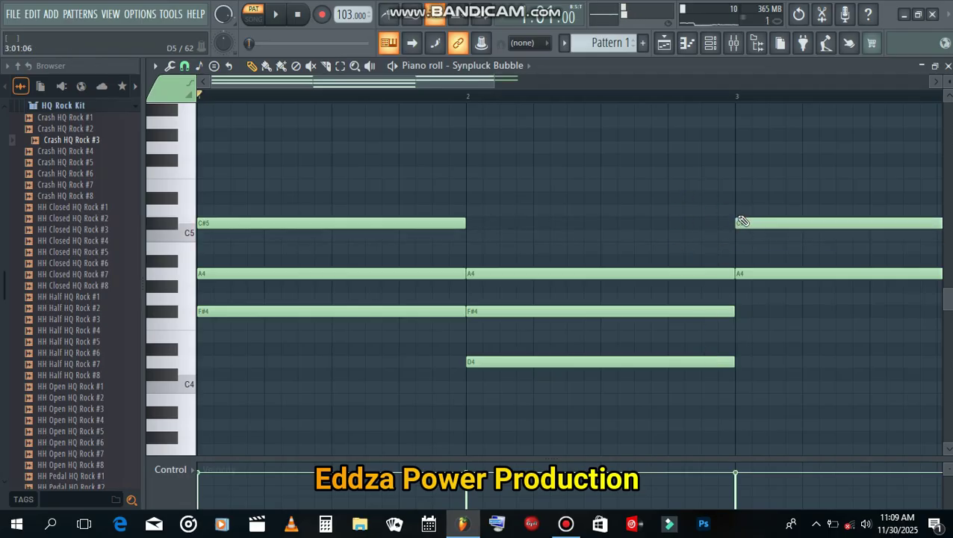
scroll(735, 224, down, 3)
click(595, 186)
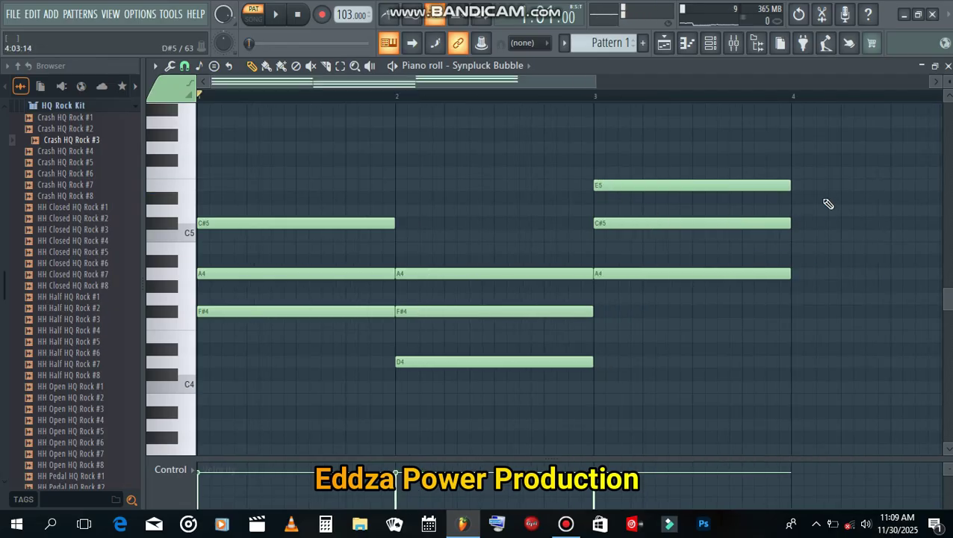
click(803, 186)
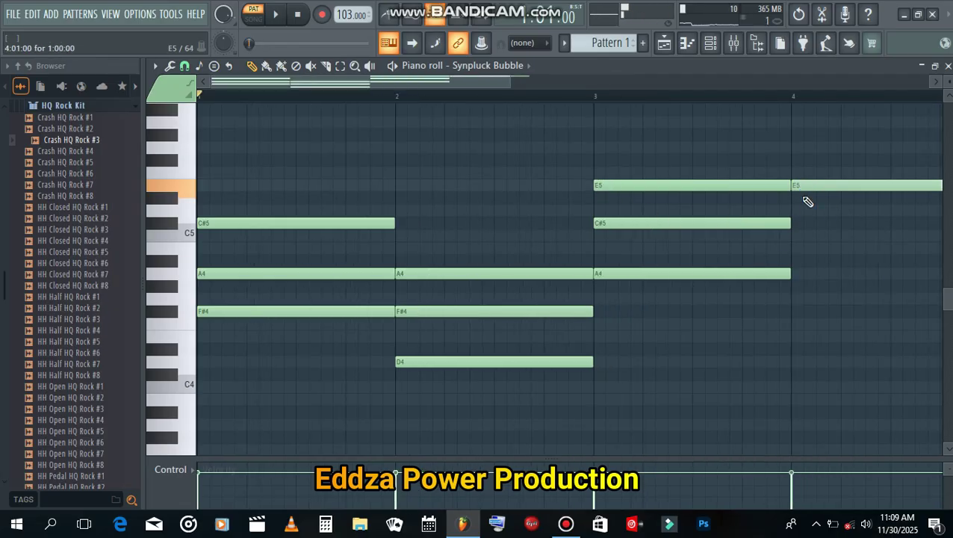
click(793, 337)
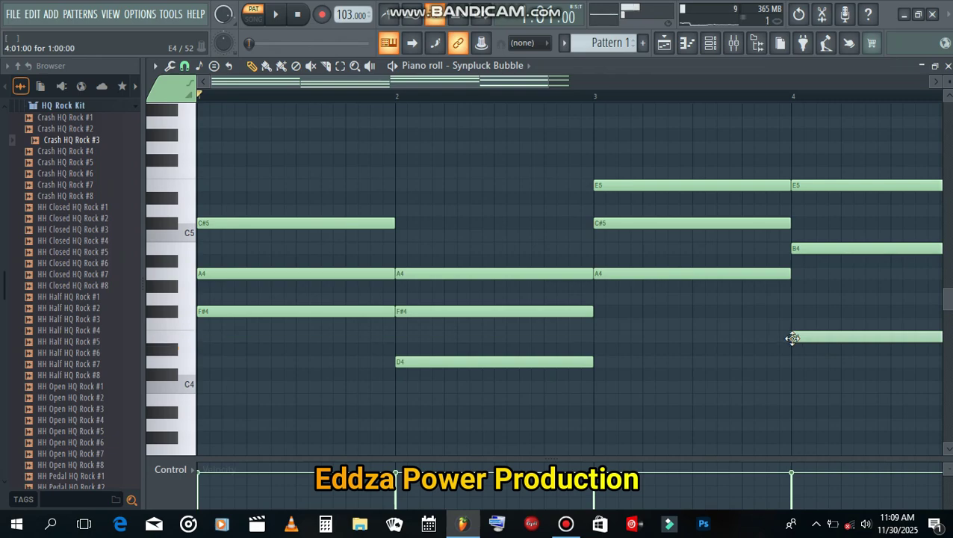
Slice all four chords in half at the middle of their bars
scroll(793, 337, down, 2)
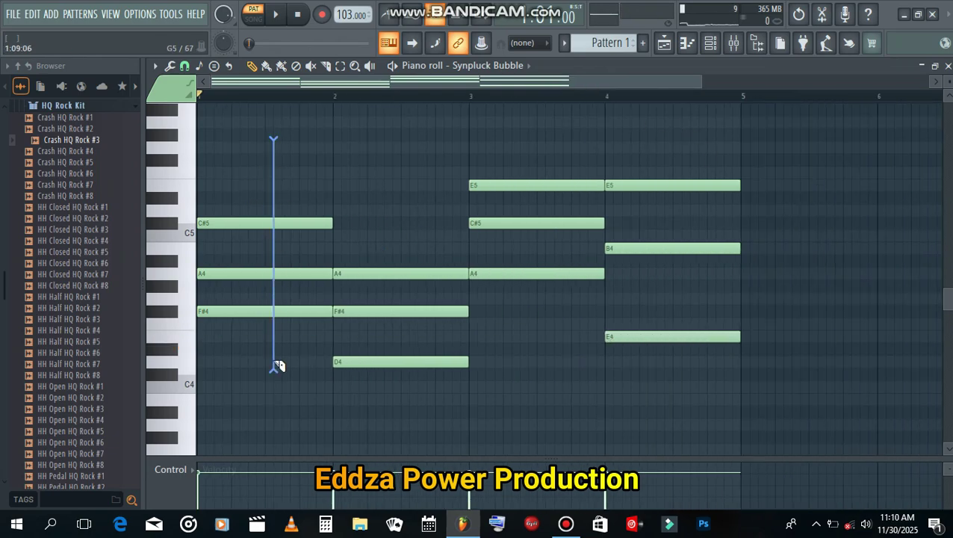
drag(275, 369, 275, 369)
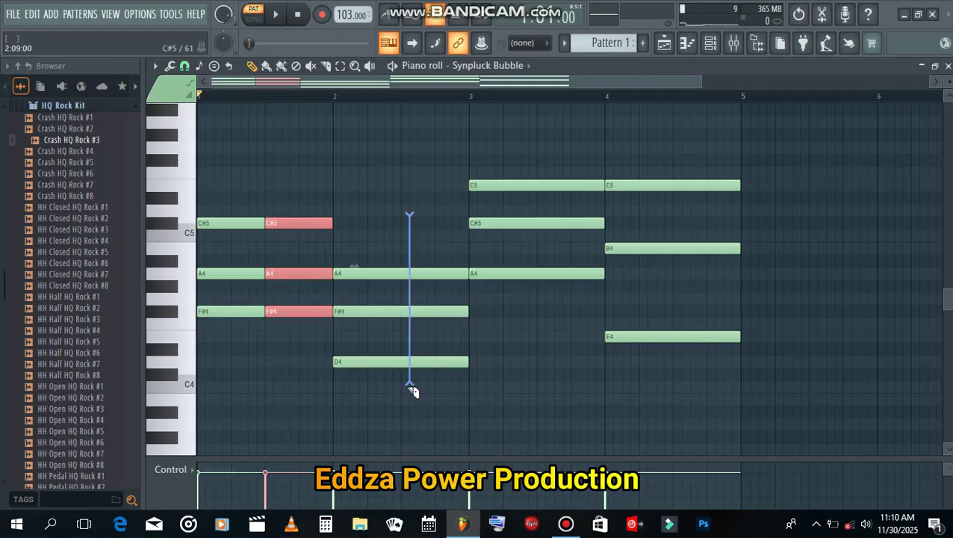
drag(404, 401, 405, 401)
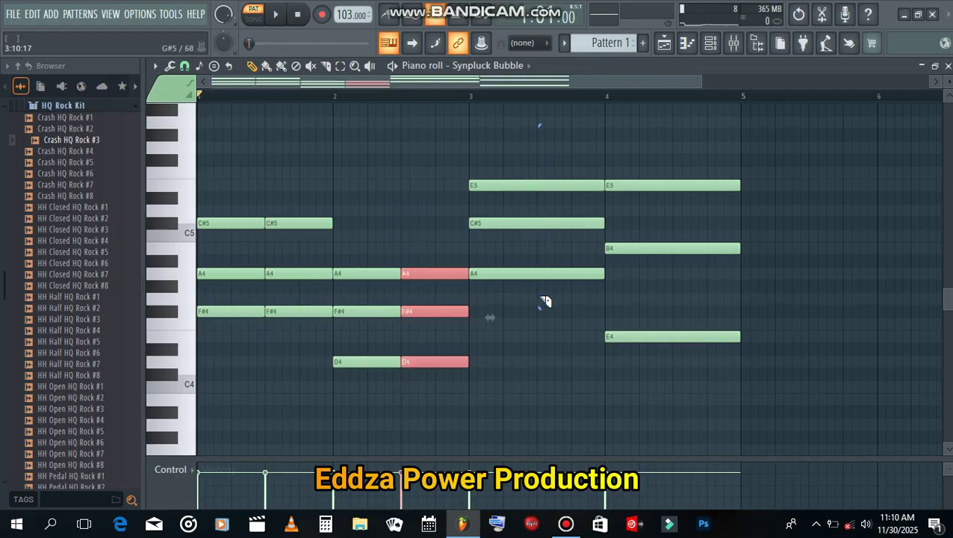
drag(546, 301, 545, 301)
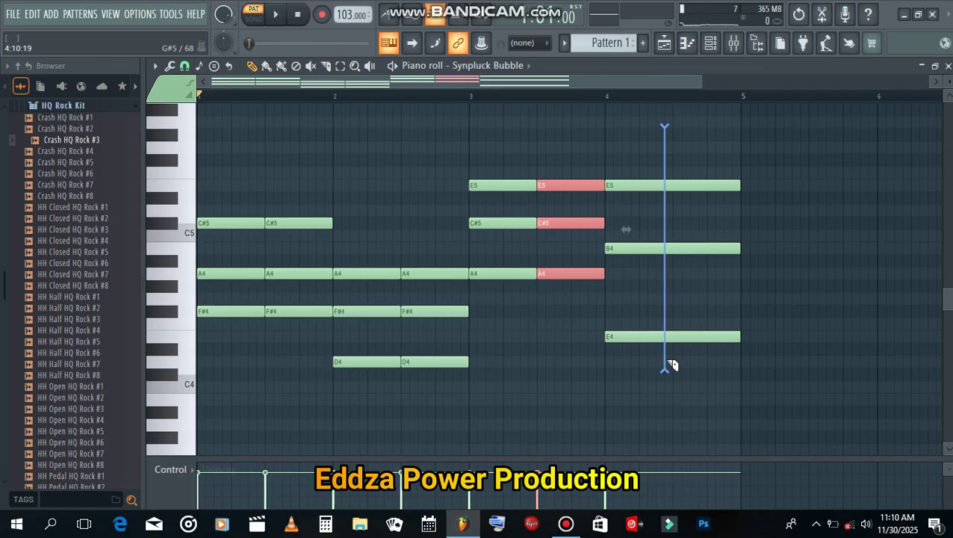
drag(670, 364, 671, 364)
Play back the sliced chord pattern, show the channel rack and stop playback
key(space)
click(711, 42)
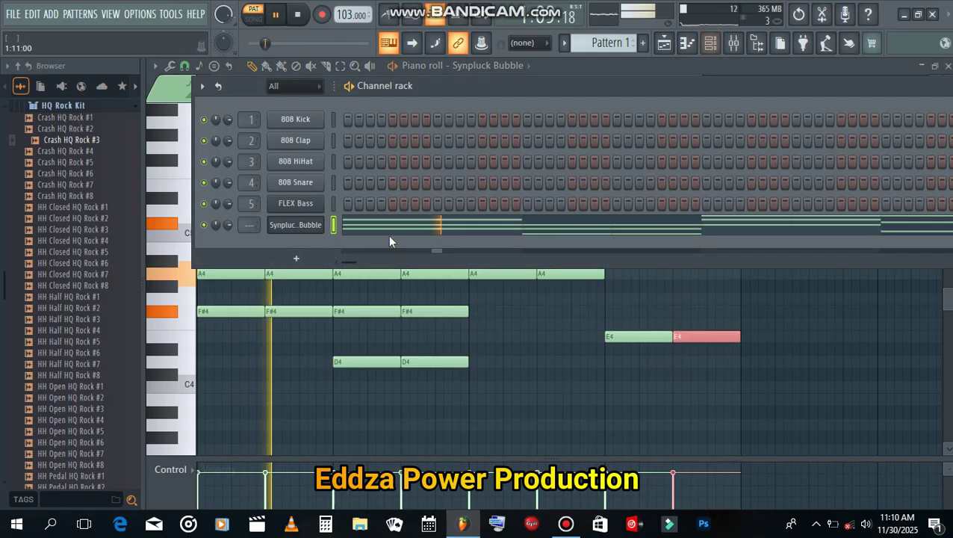
scroll(90, 224, down, 15)
scroll(91, 227, up, 10)
key(space)
Audition kick samples in the HQ Funk Kit folder, including Kick 1 HQ Funk #1
click(74, 379)
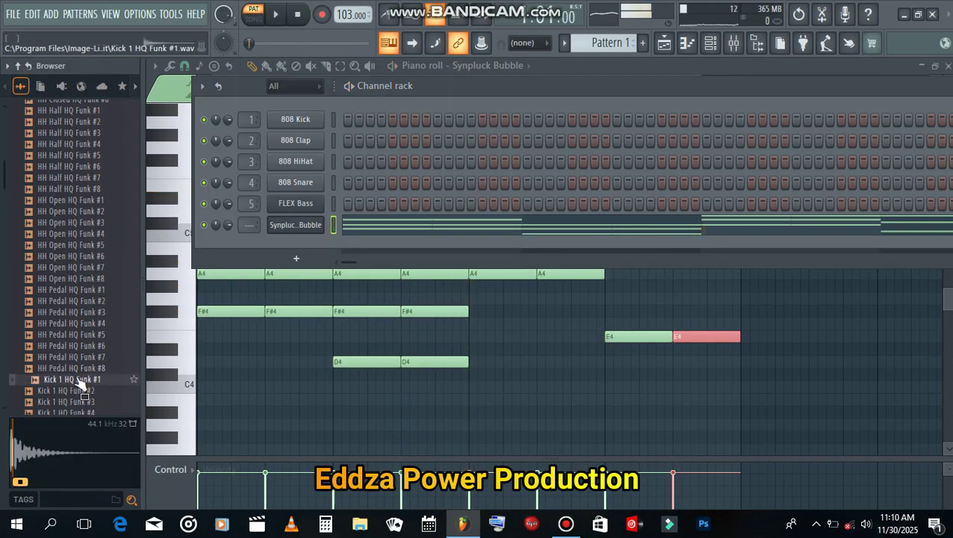
scroll(79, 344, down, 5)
click(75, 265)
scroll(74, 263, up, 15)
scroll(76, 258, down, 5)
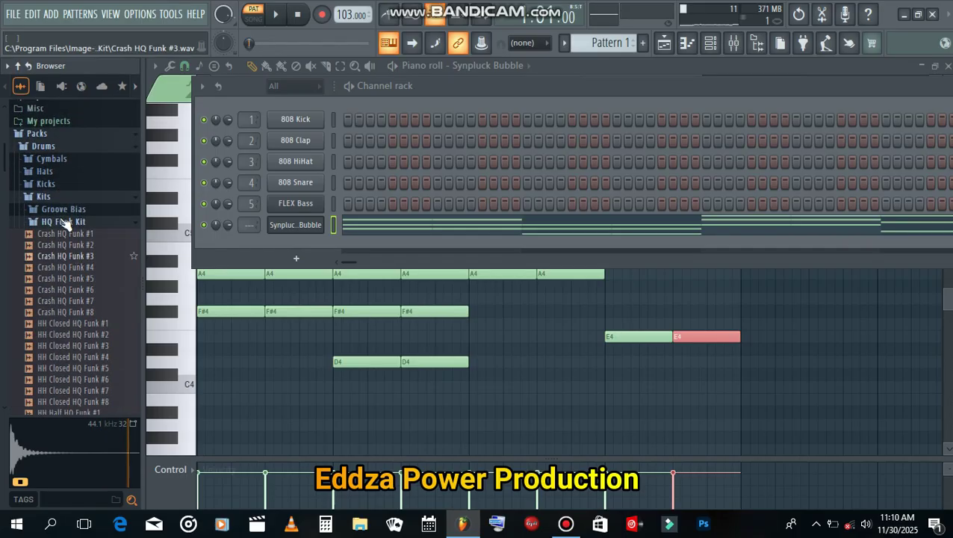
Collapse the open drum kit folders, open the Kicks folder and replace the 808 Kick channel's sample with 707 Kick
click(61, 222)
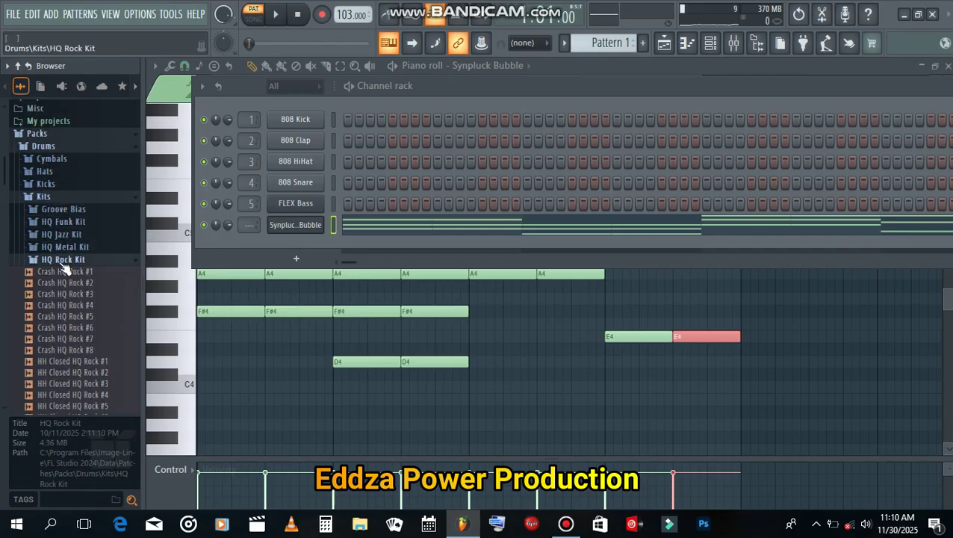
scroll(67, 269, up, 15)
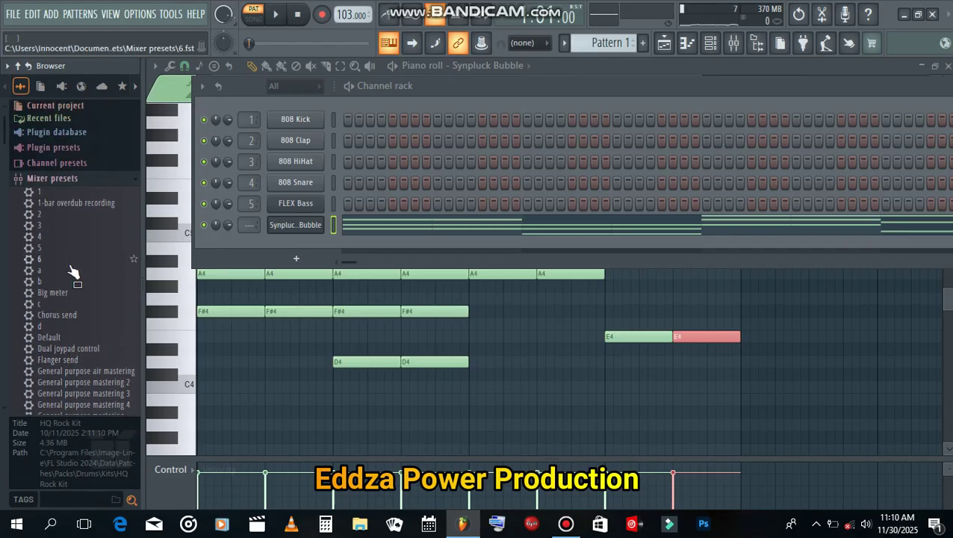
scroll(74, 269, down, 10)
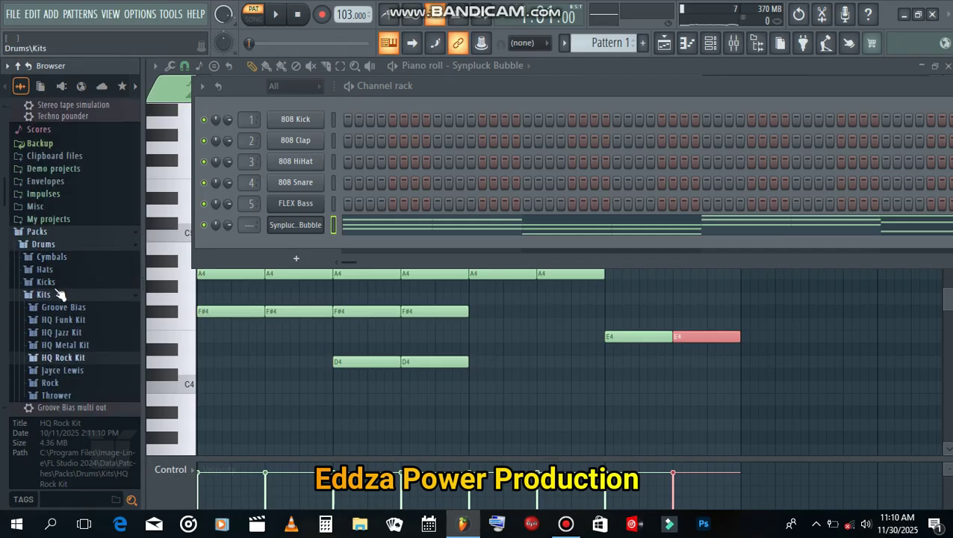
click(45, 282)
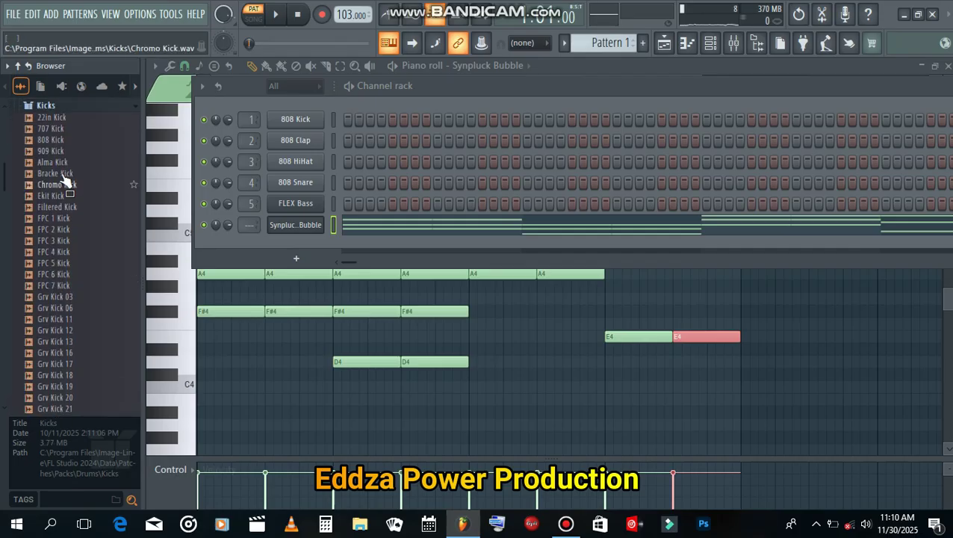
click(52, 133)
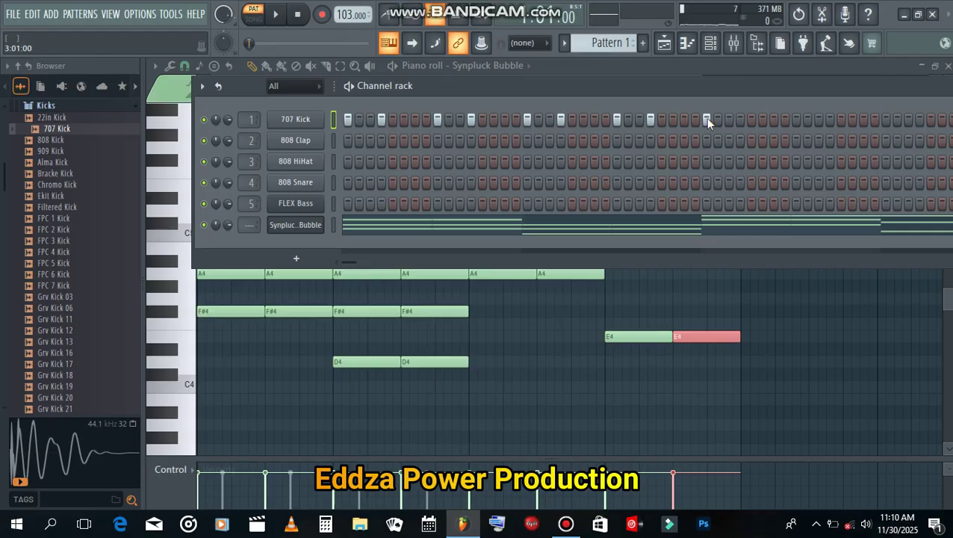
Complete the 707 Kick pattern through bar 4 during playback, with hits on the first and fourth steps of every eight
click(740, 120)
key(space)
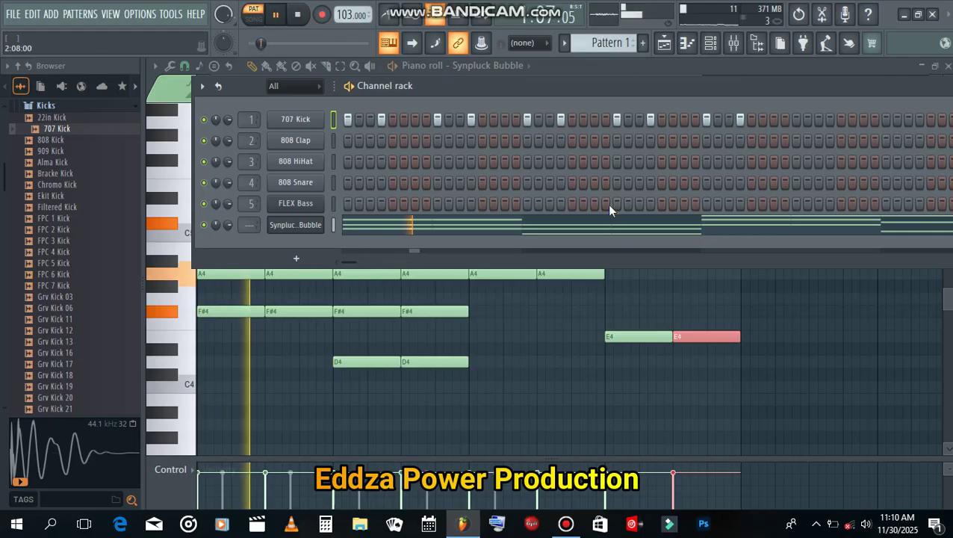
drag(806, 92, 688, 104)
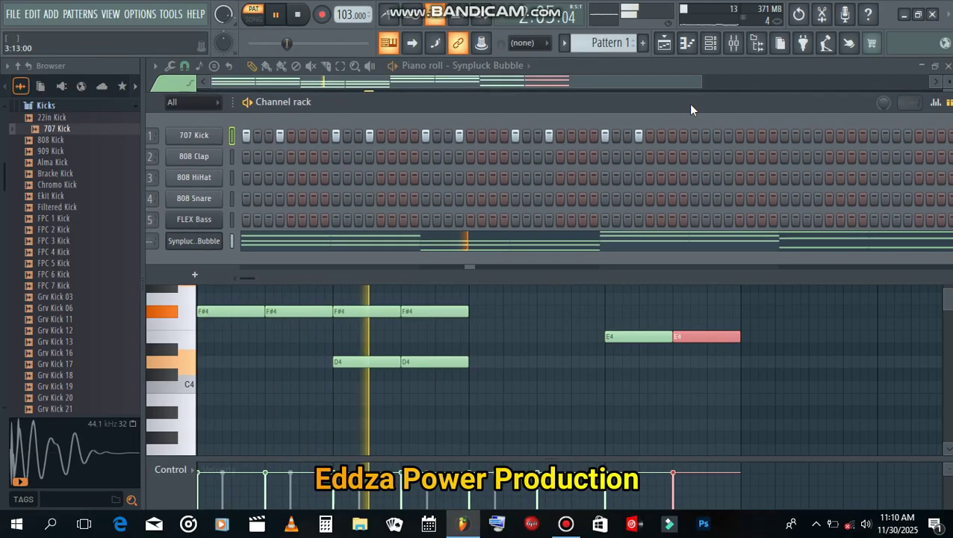
click(695, 135)
click(728, 135)
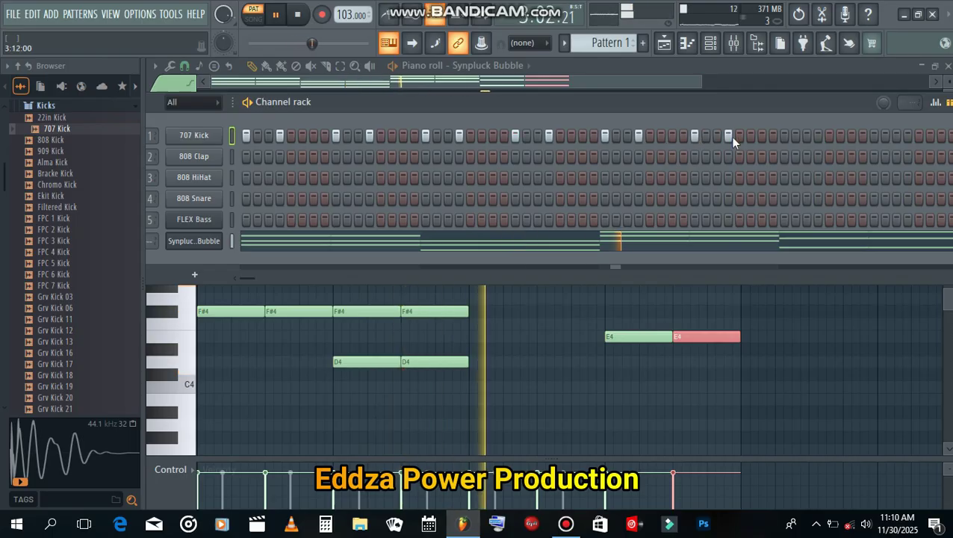
click(784, 135)
click(818, 135)
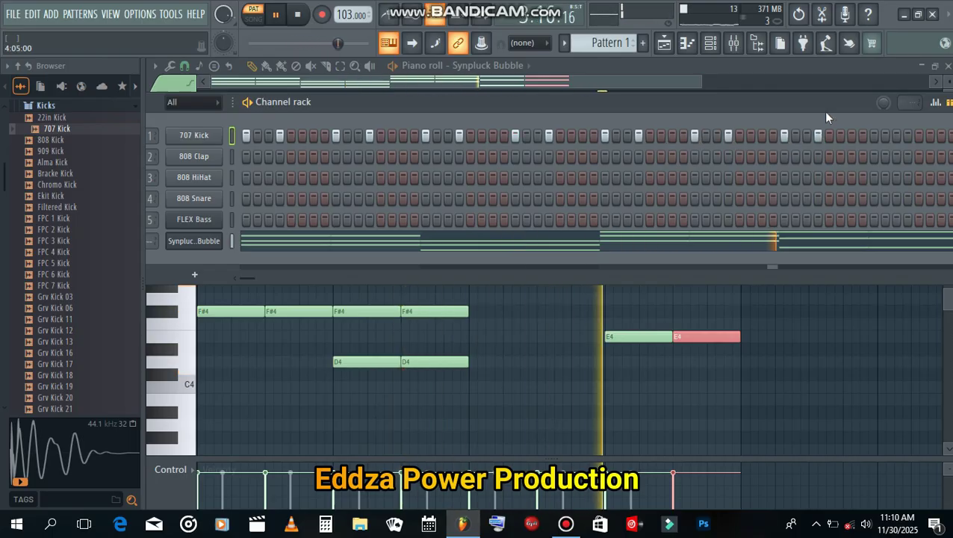
drag(806, 104, 650, 106)
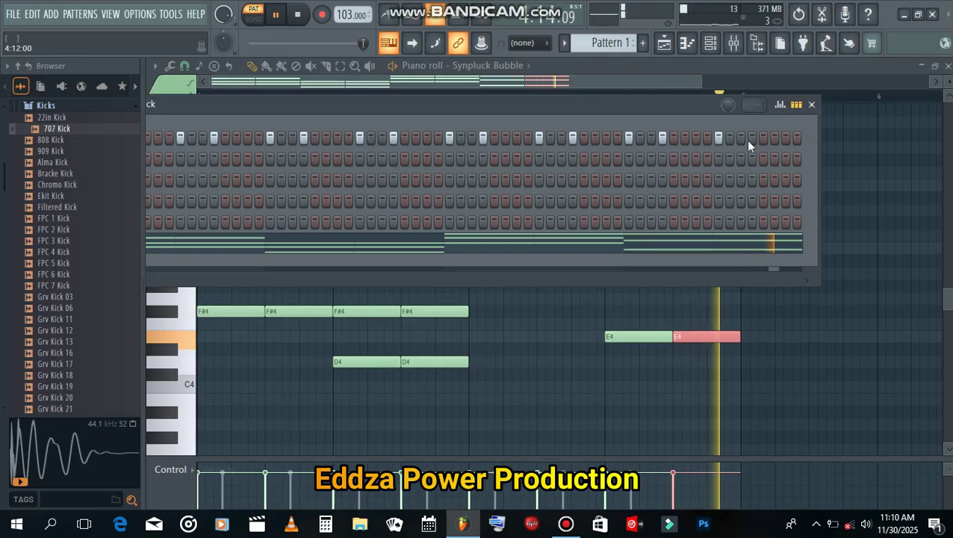
drag(820, 155, 909, 160)
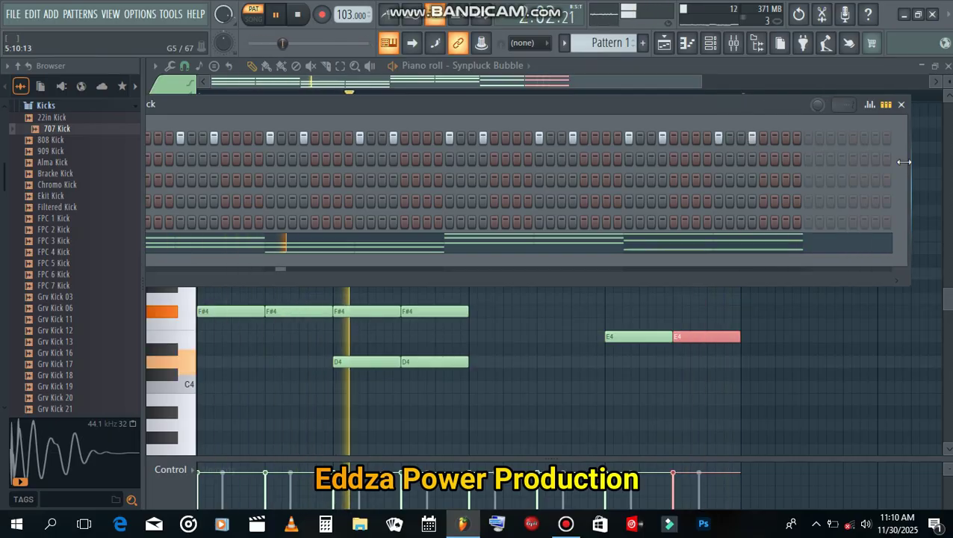
double_click(756, 105)
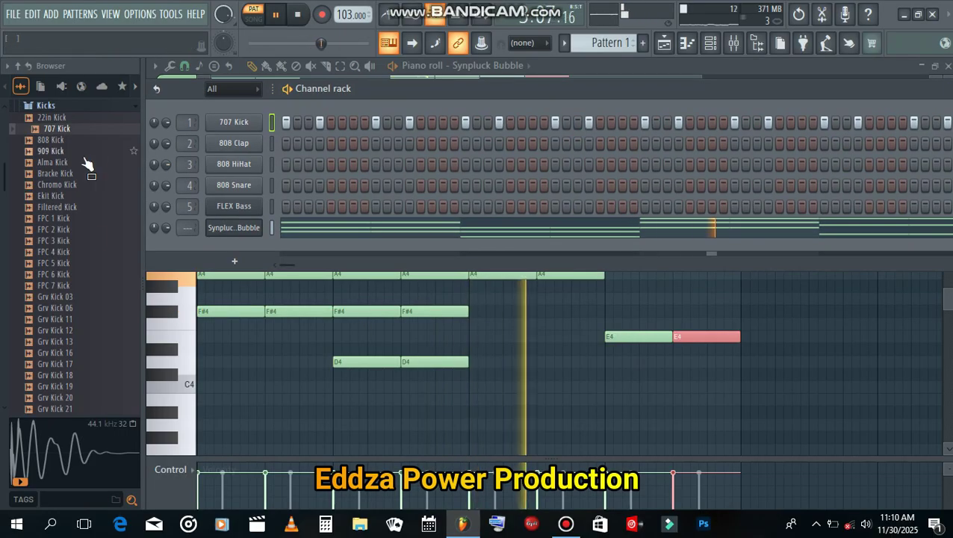
Audition samples in the Hats folder and replace the 808 Clap channel's sample with 909 CH 1
scroll(93, 277, up, 6)
click(44, 319)
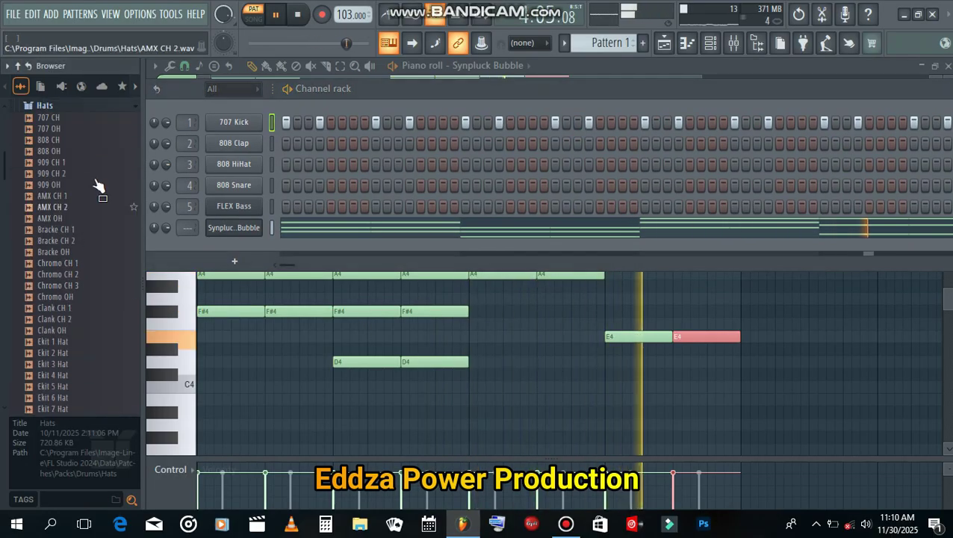
click(72, 142)
click(71, 153)
click(73, 163)
click(74, 183)
click(71, 164)
click(73, 154)
drag(70, 163, 235, 142)
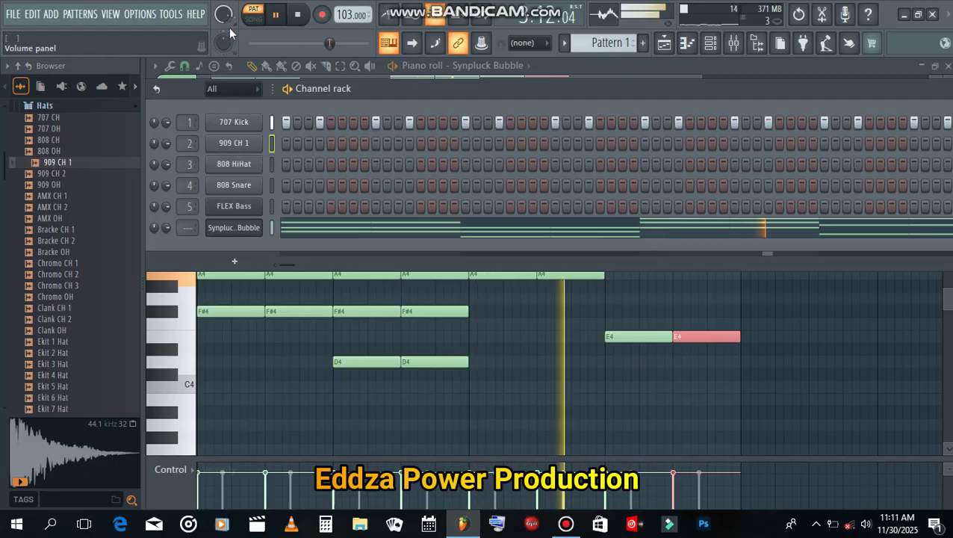
Program bar 1 of the 909 CH 1 channel with hits on steps 1, 4, 7, 9, 12 and 15
click(287, 147)
click(319, 143)
click(353, 144)
drag(377, 142, 388, 143)
right_click(387, 143)
click(399, 142)
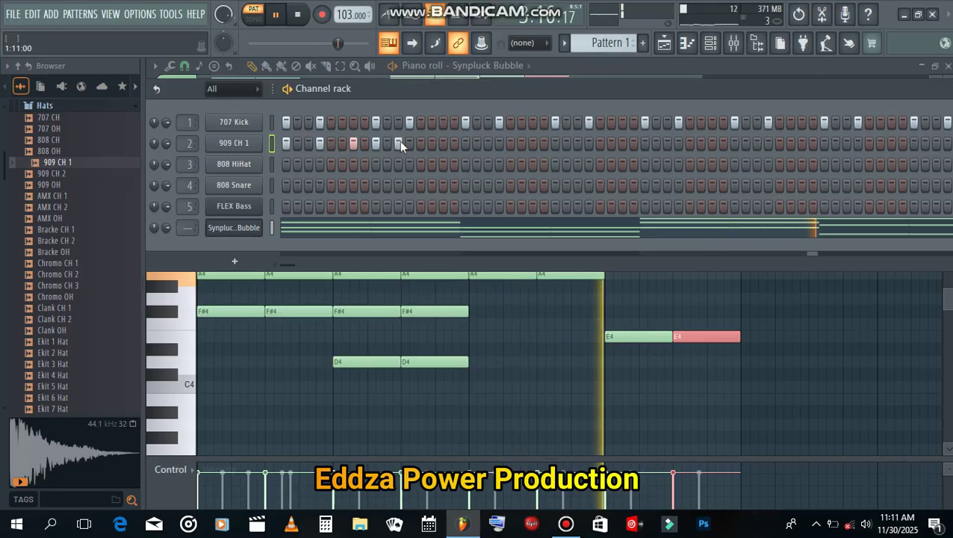
right_click(400, 143)
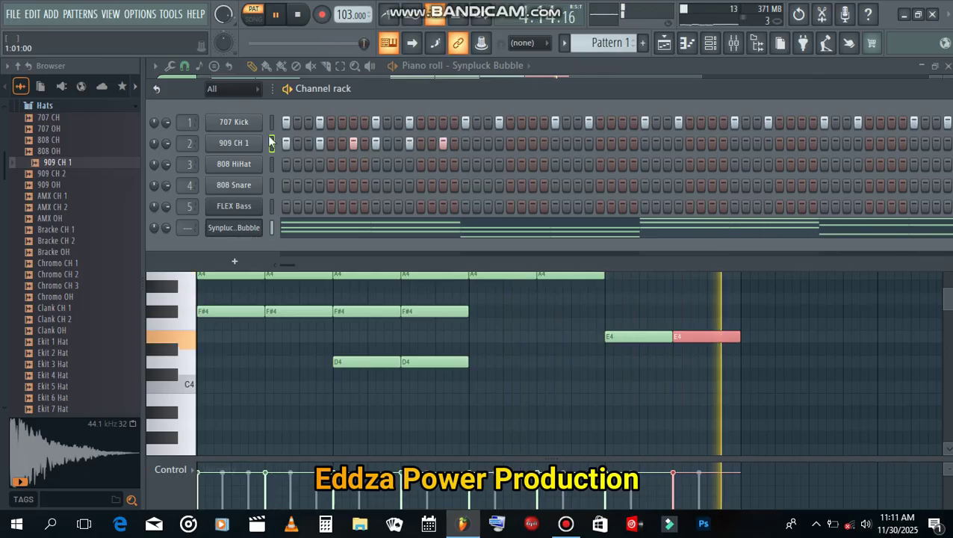
Duplicate the bar 1 hits of 909 CH 1 in the piano roll to fill bars 2 through 4
right_click(250, 147)
click(295, 142)
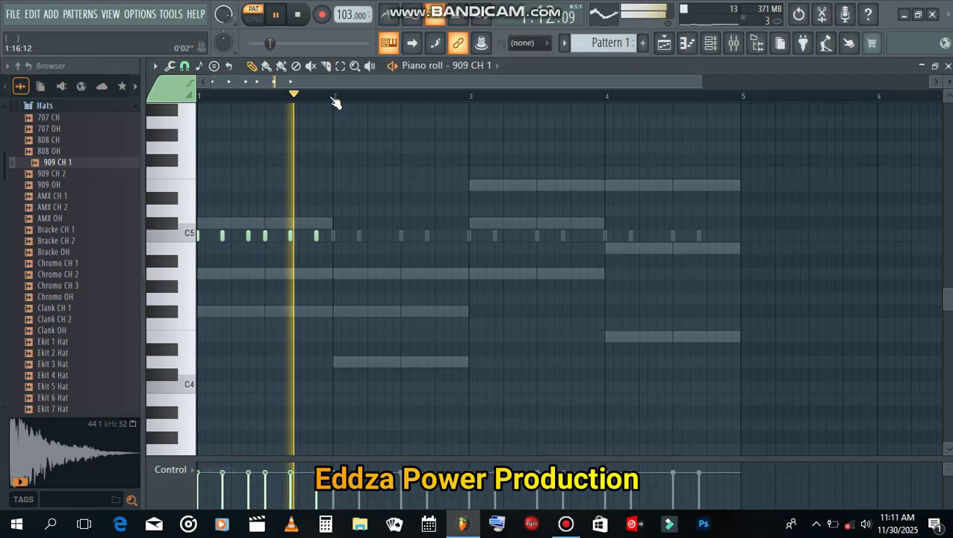
key(ctrl+a)
key(ctrl+b)
key(ctrl+b)
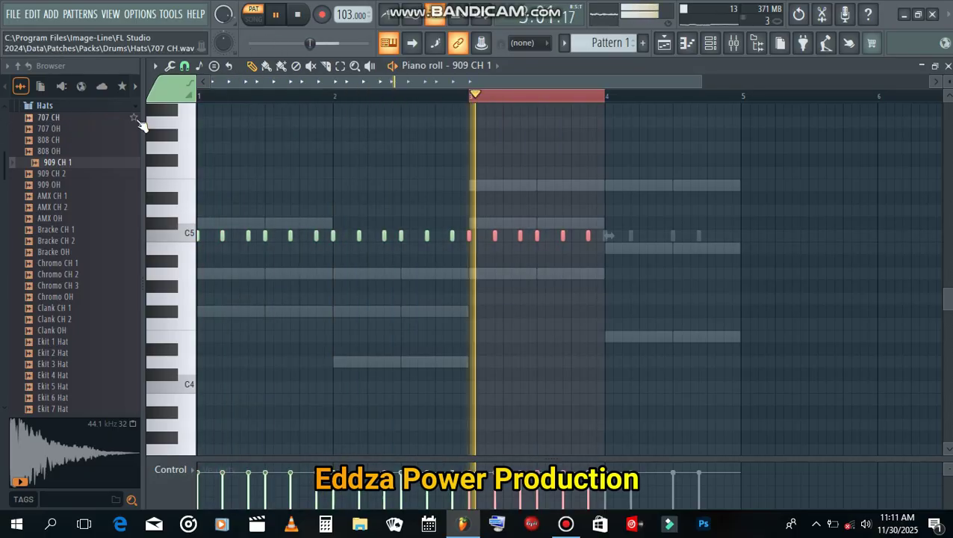
key(ctrl+b)
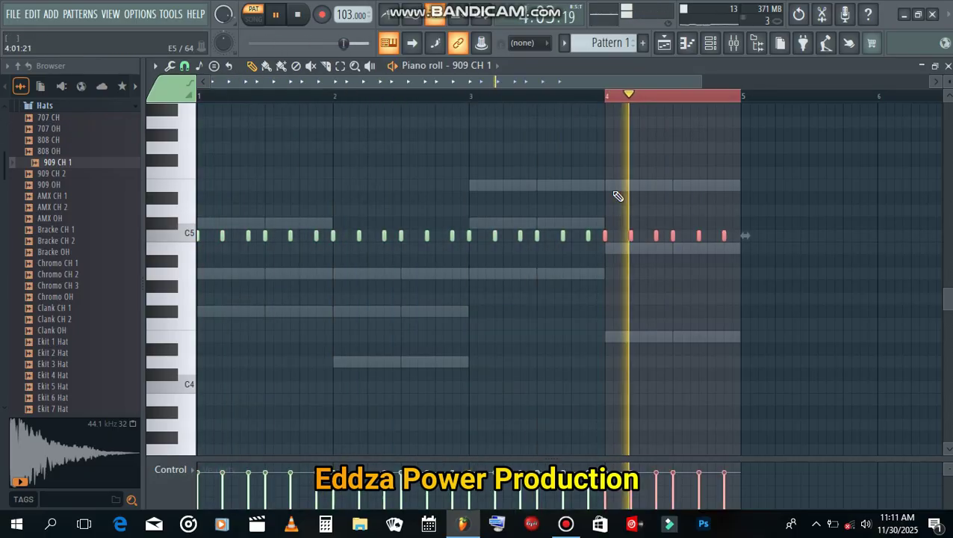
click(706, 101)
click(710, 43)
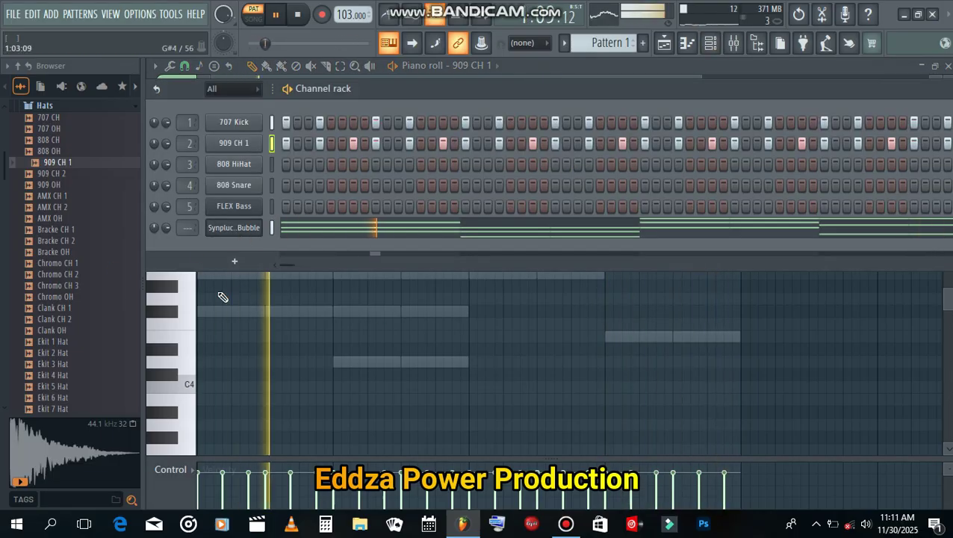
Add a Purity channel with the Air Voice preset from the GM Normal category and adjust the channel's volume
click(235, 261)
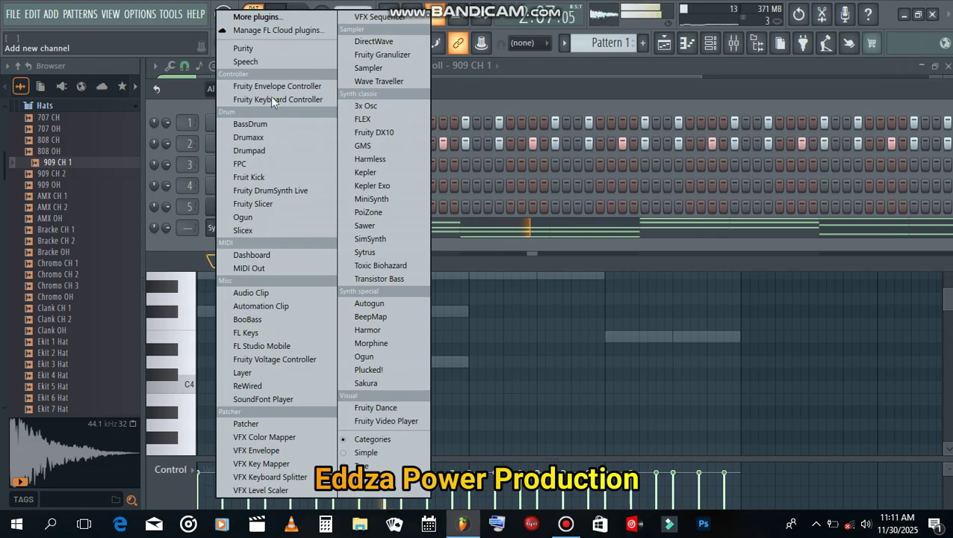
click(269, 49)
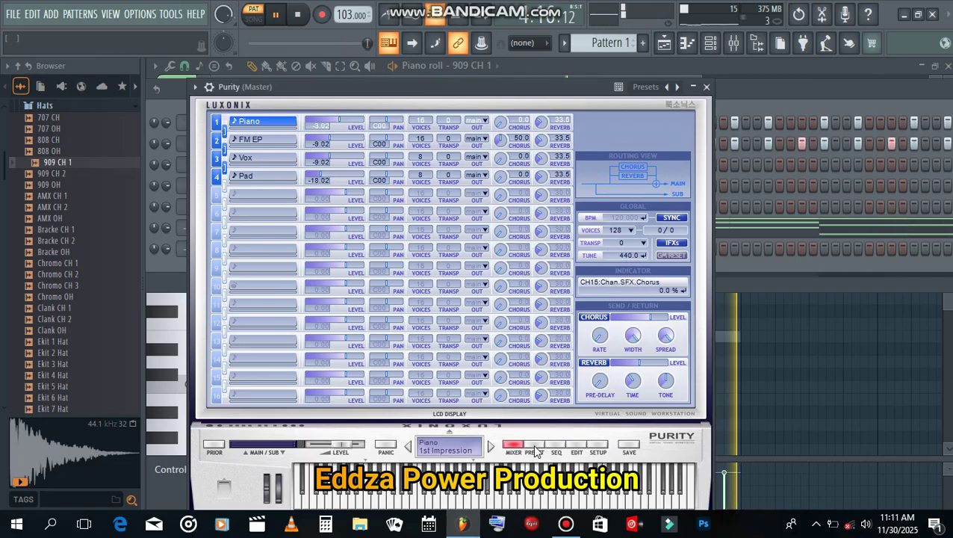
click(534, 445)
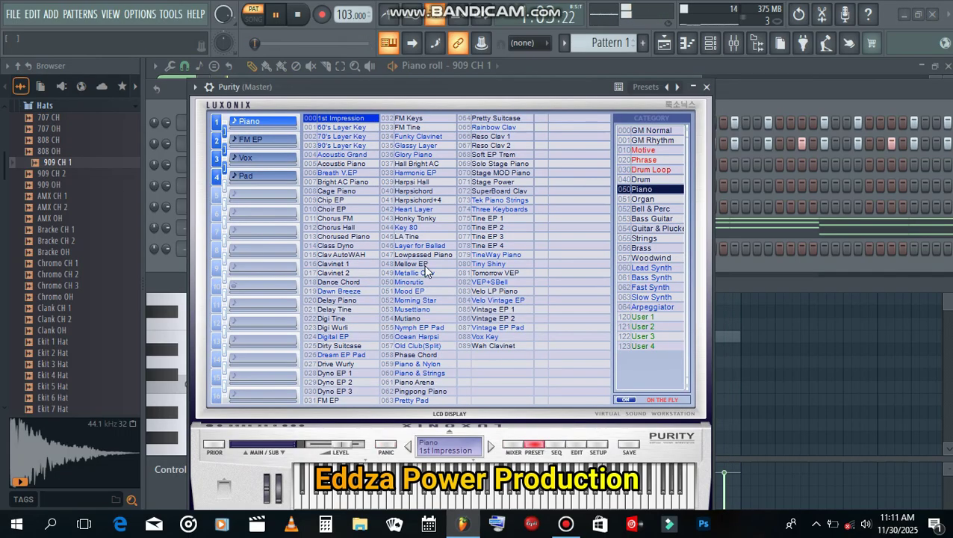
click(668, 133)
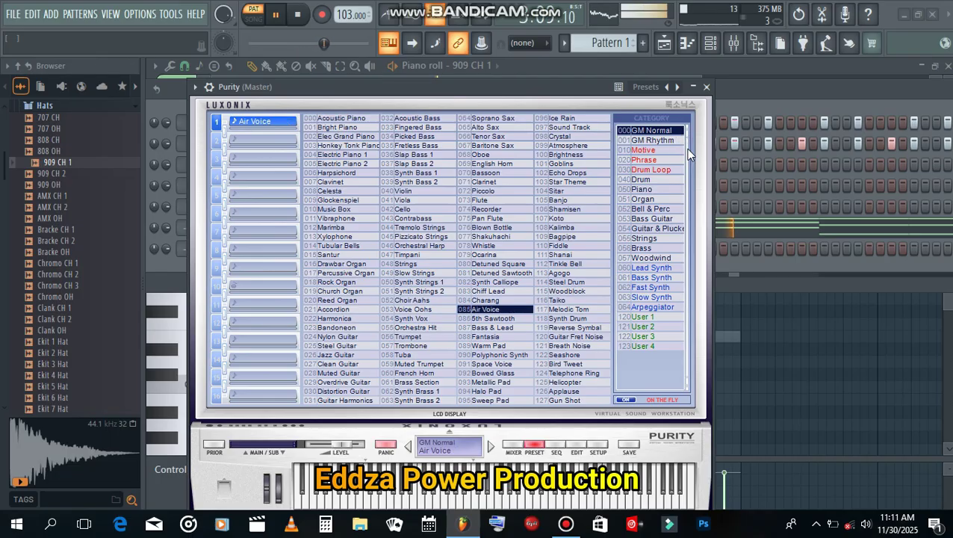
click(707, 87)
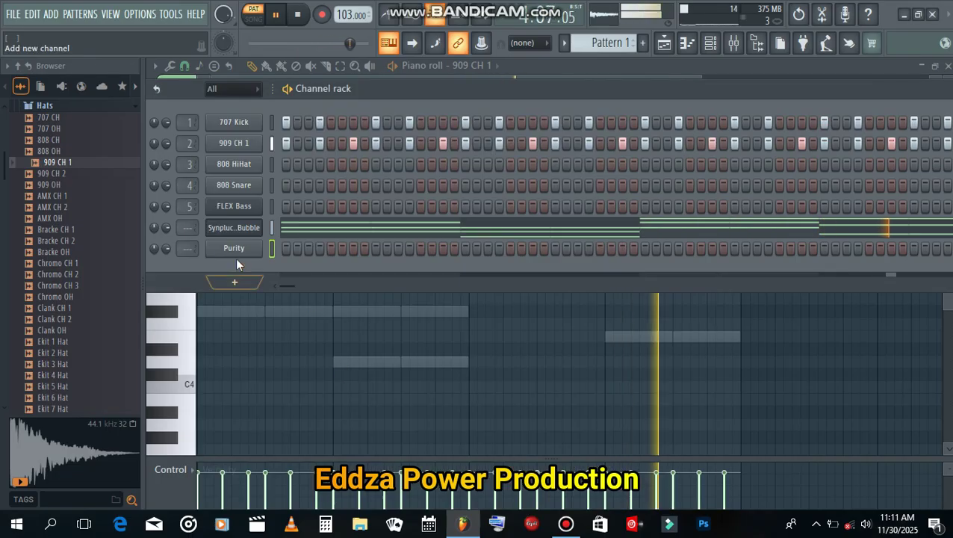
drag(164, 257, 187, 228)
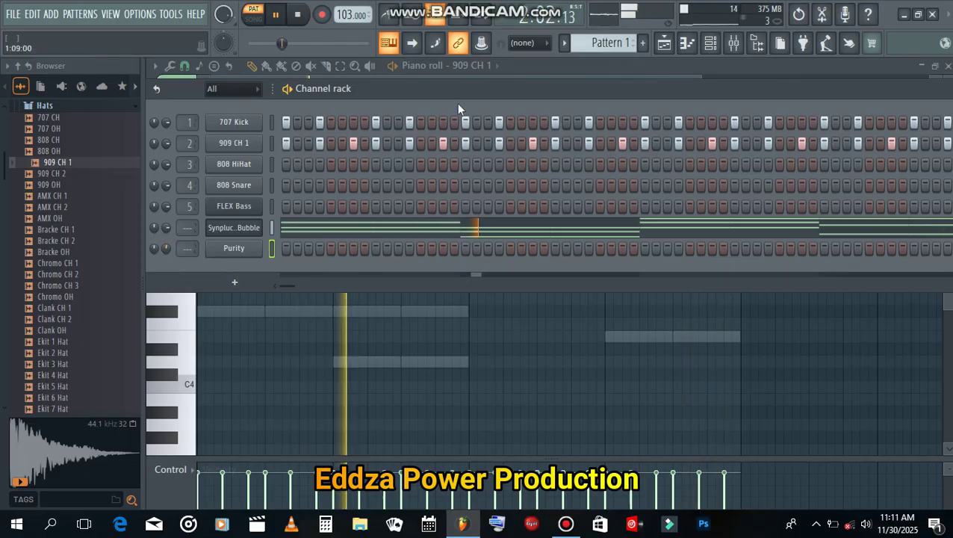
In the Purity piano roll, draw one-bar chords F#4, A4, C#5 in bar 1 and D4, F#4, A4 in bar 2
drag(457, 86, 505, 112)
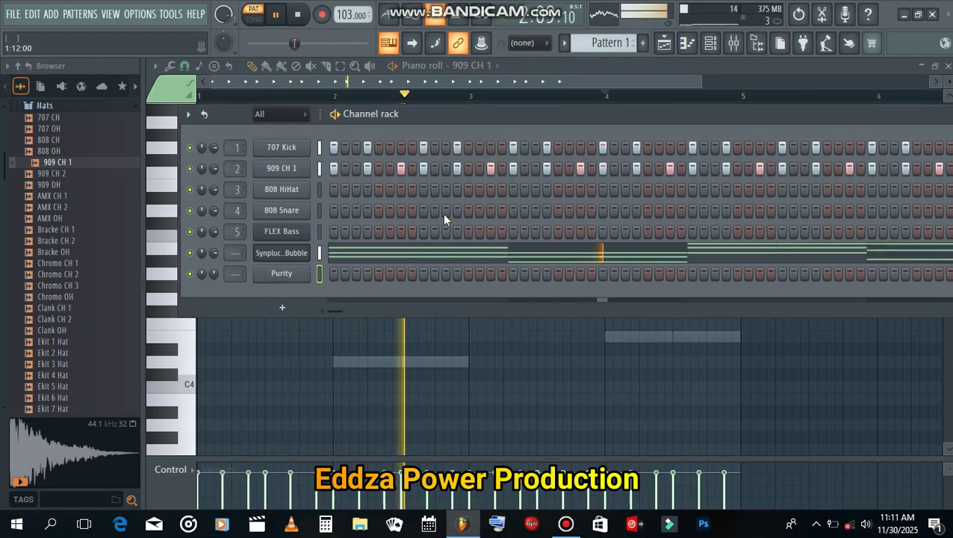
right_click(306, 273)
click(321, 274)
mouse_move(200, 236)
mouse_down()
mouse_move(176, 231)
mouse_move(187, 224)
mouse_up()
click(203, 274)
click(200, 311)
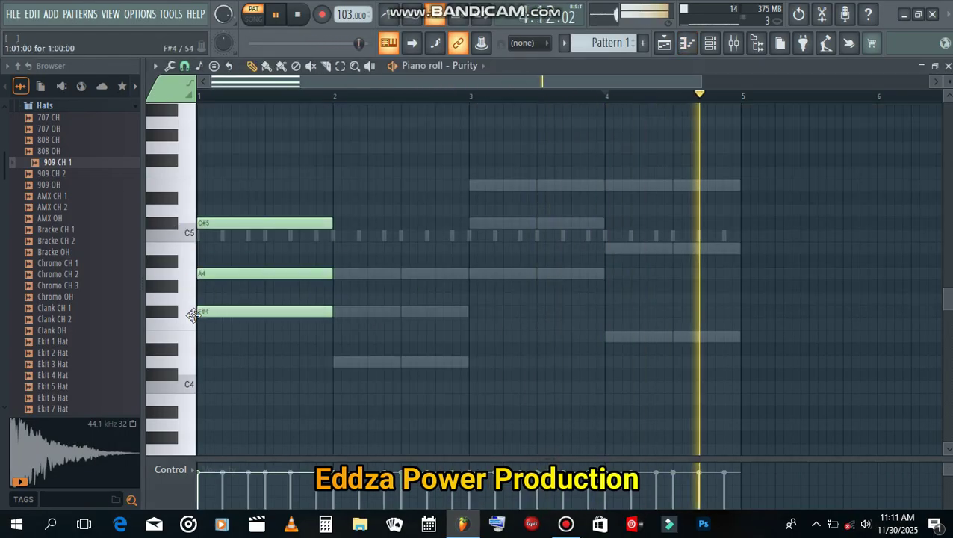
click(338, 275)
click(342, 311)
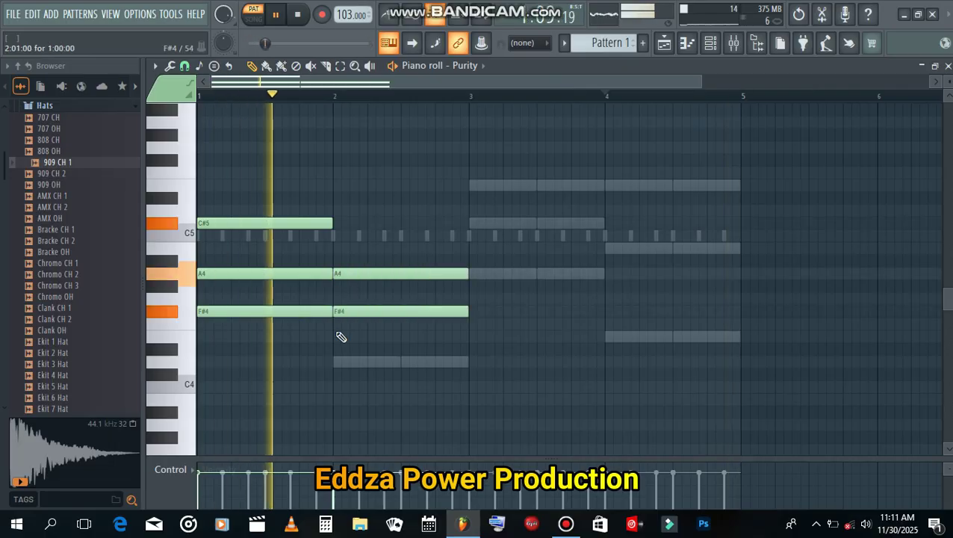
click(341, 362)
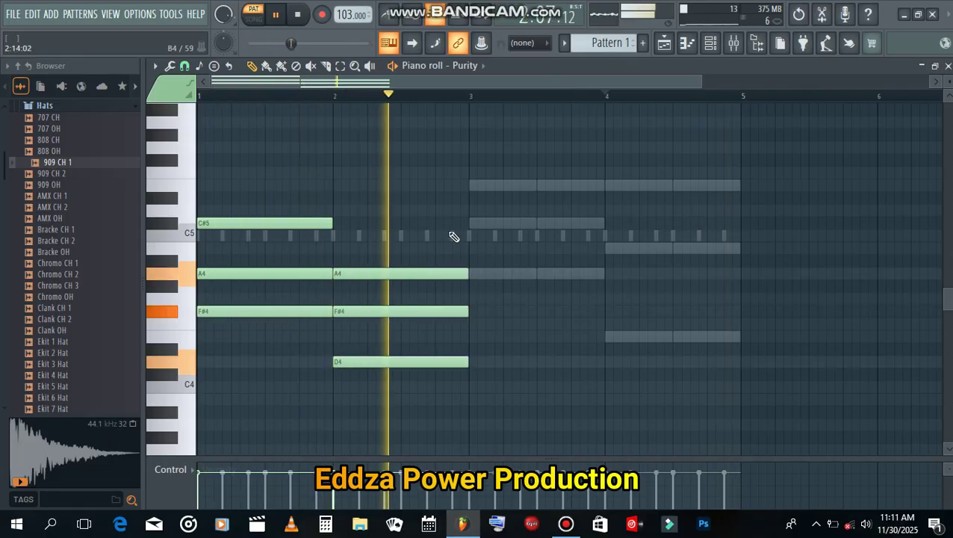
Draw one-bar Purity chords A4, C#5, E5 in bar 3 and E4, B4, E5 in bar 4
click(471, 186)
click(475, 222)
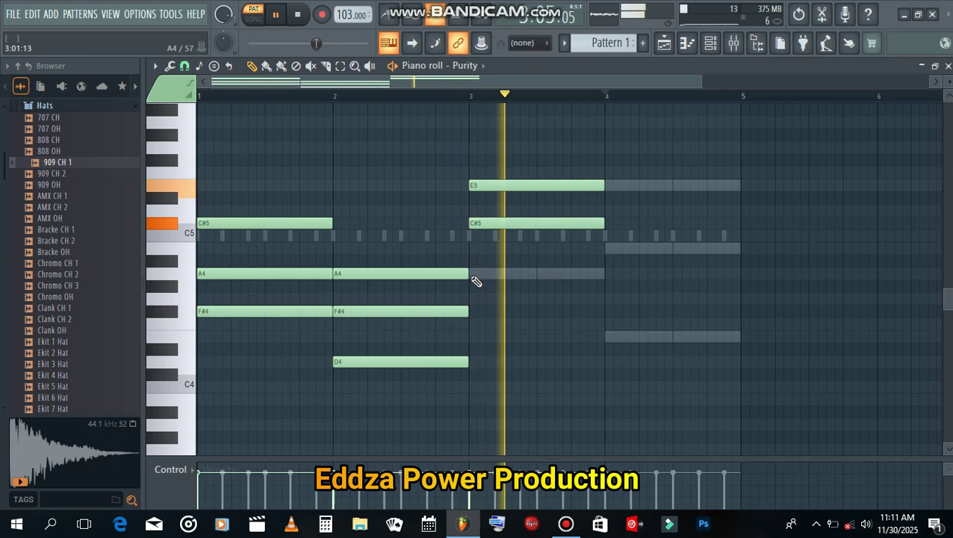
click(476, 274)
click(612, 187)
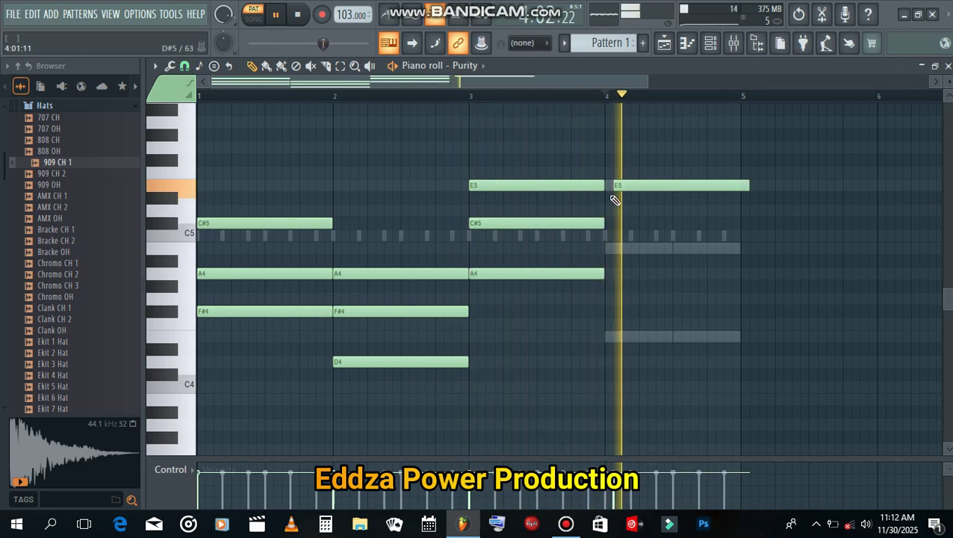
click(608, 249)
click(607, 338)
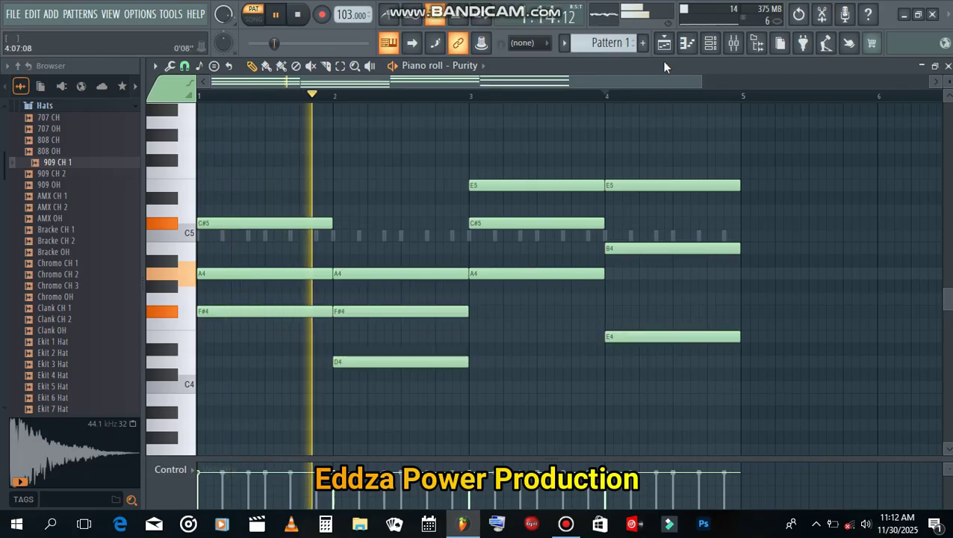
Lower the Purity channel's volume and add a second Purity channel with its default piano preset
click(710, 42)
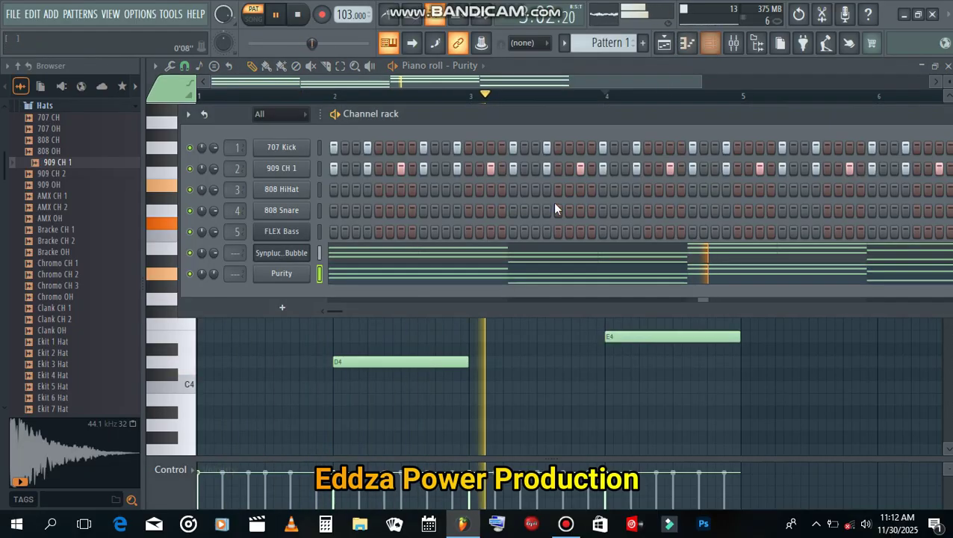
drag(214, 273, 213, 304)
click(282, 307)
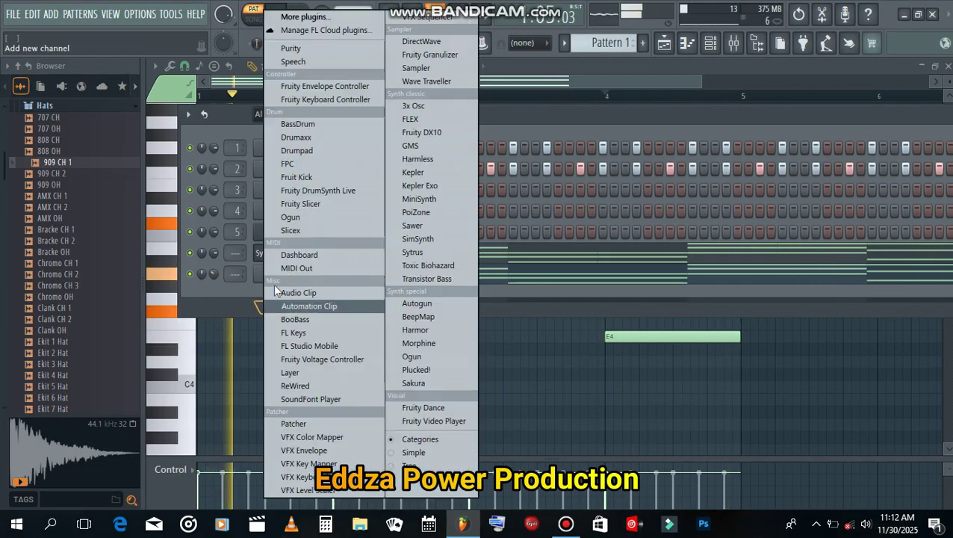
click(307, 50)
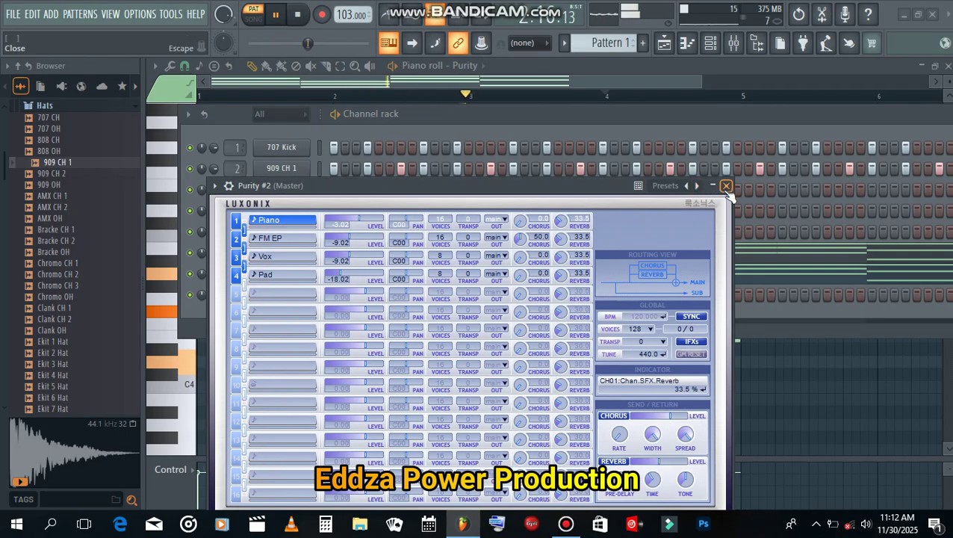
click(726, 186)
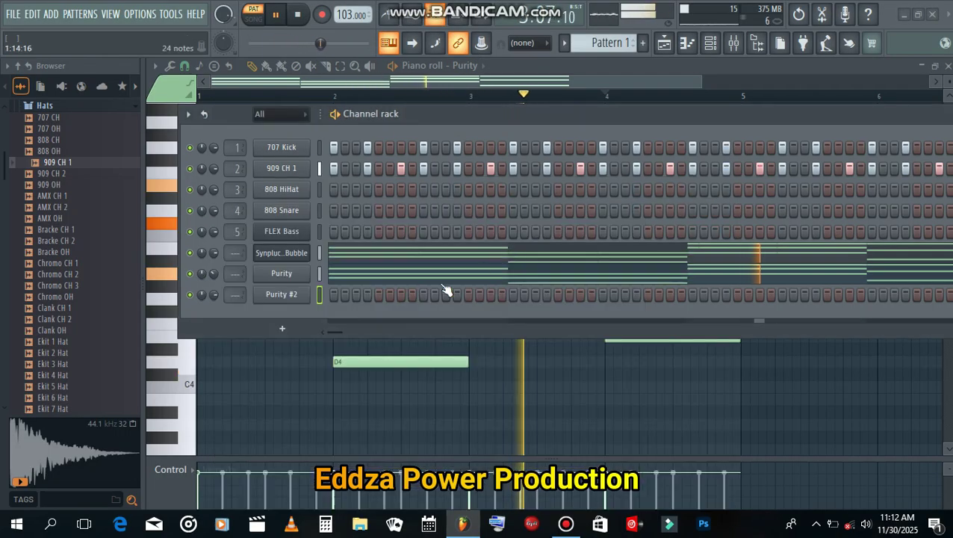
In the second Purity channel's piano roll, place a one-step F#4, A4, C#5 chord on step 3 of bar 1
right_click(318, 296)
click(321, 294)
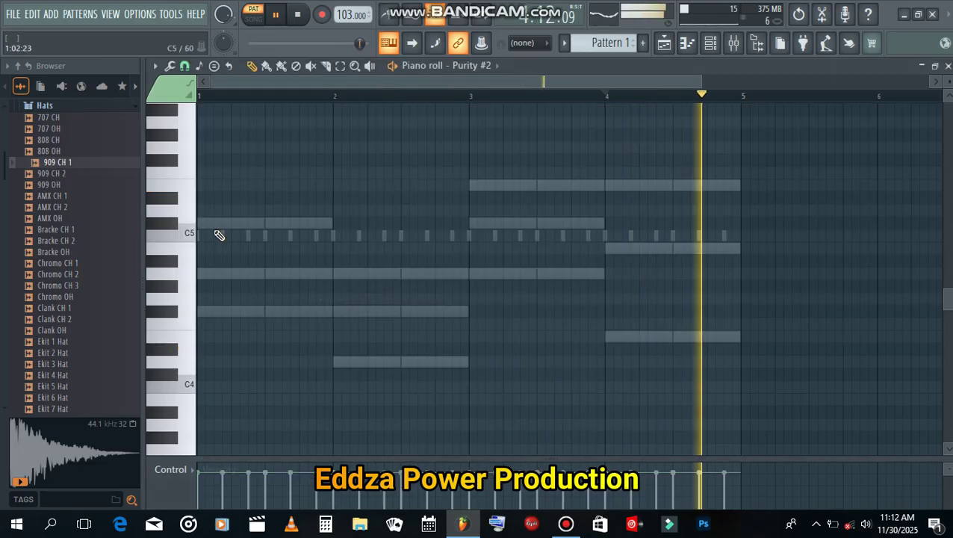
click(216, 223)
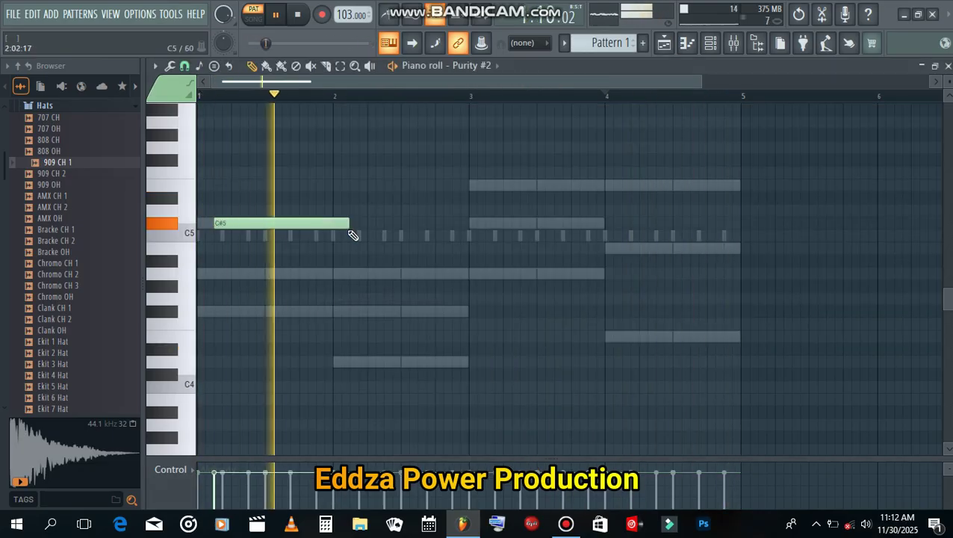
drag(277, 228, 180, 262)
scroll(193, 329, up, 5)
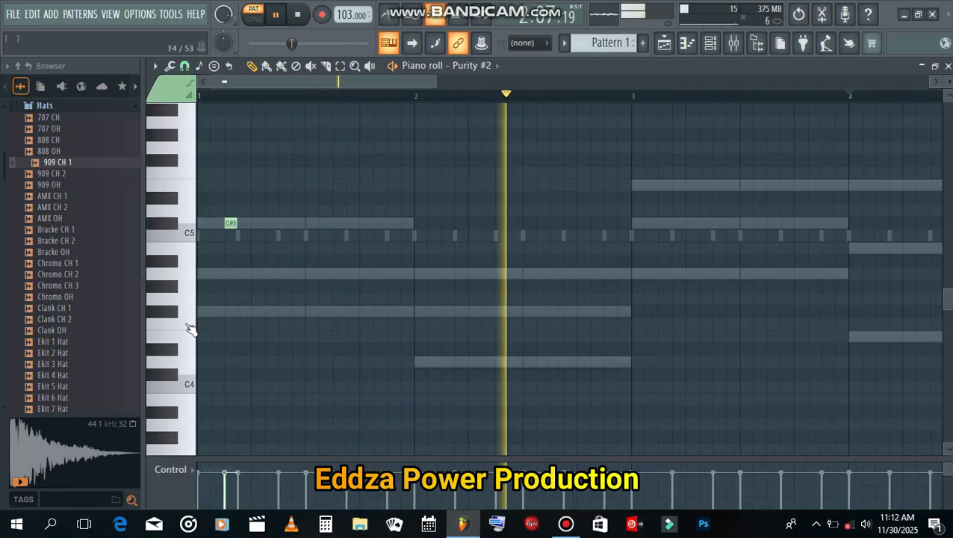
scroll(270, 313, down, 3)
Repeat the one-step F#4, A4, C#5 chord on steps 7, 11 and 15 of bar 1
click(344, 222)
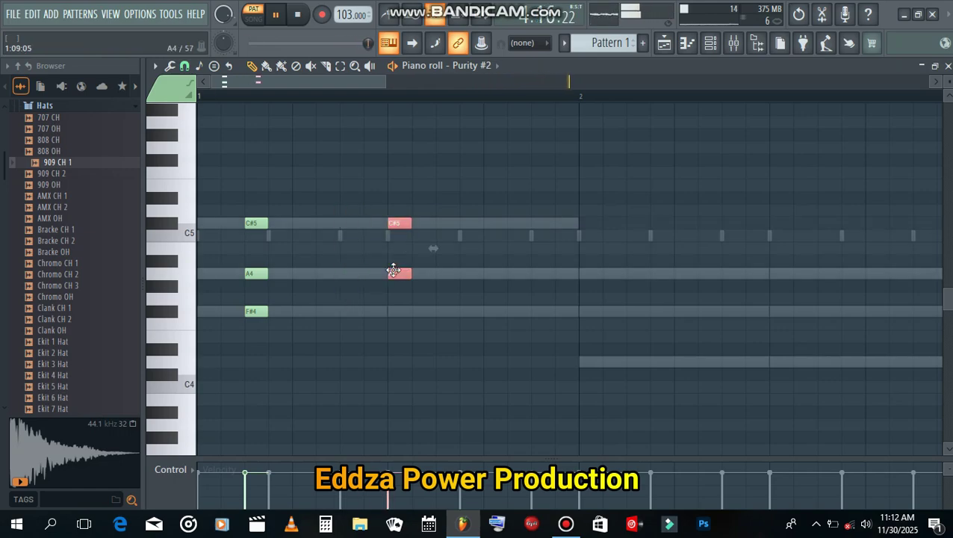
drag(362, 270, 340, 274)
key(space)
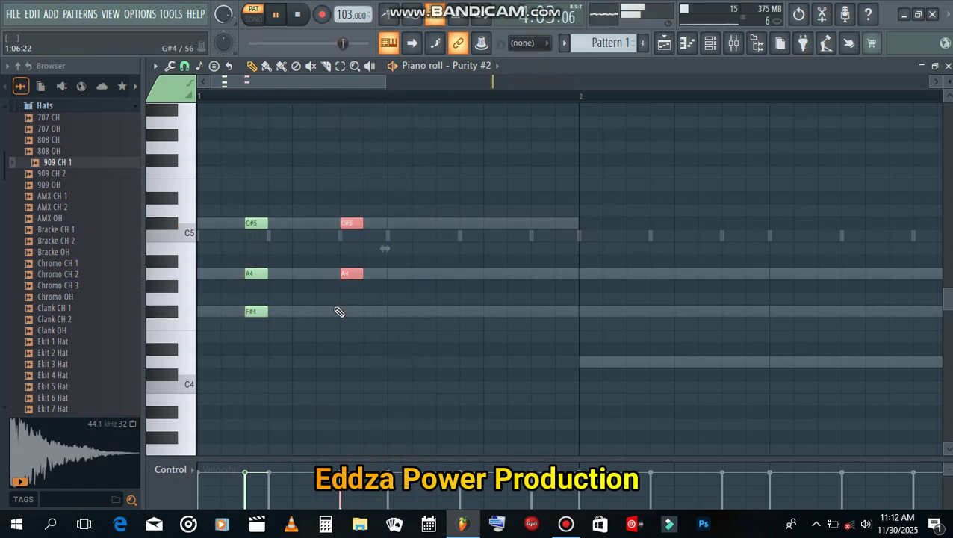
click(448, 224)
click(447, 273)
click(447, 312)
key(space)
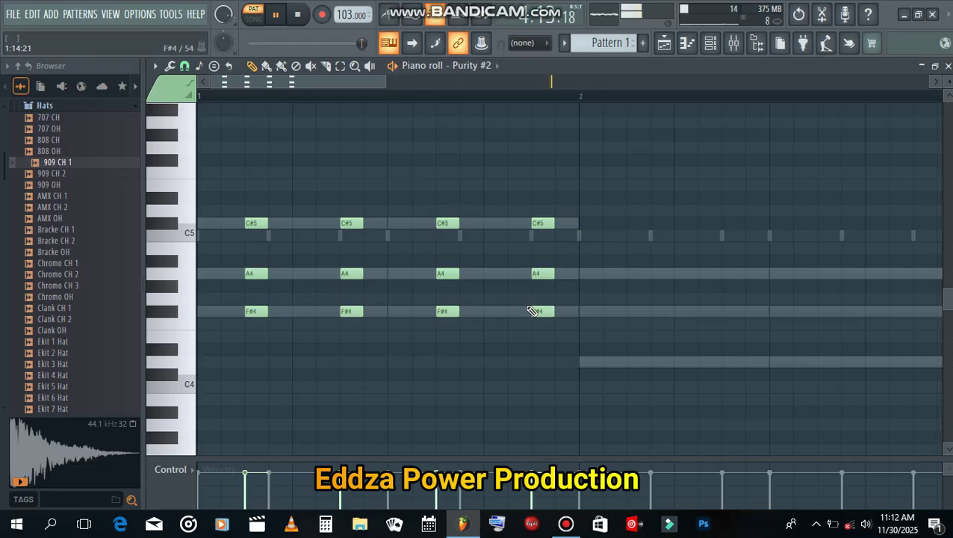
Place one-step D4, F#4, A4 chords on steps 3 and 7 of bar 2
scroll(532, 311, down, 3)
click(472, 274)
key(space)
click(470, 311)
click(471, 362)
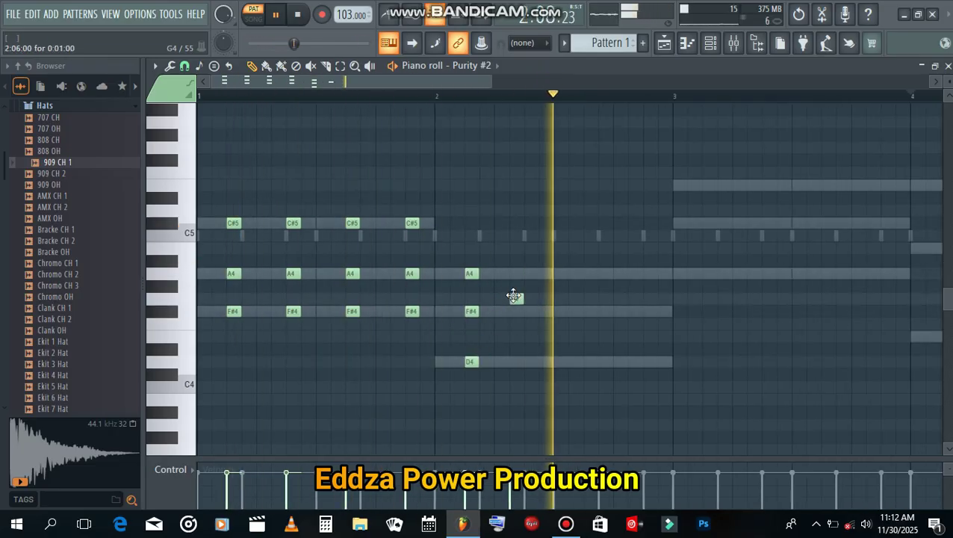
click(530, 274)
click(531, 311)
click(530, 362)
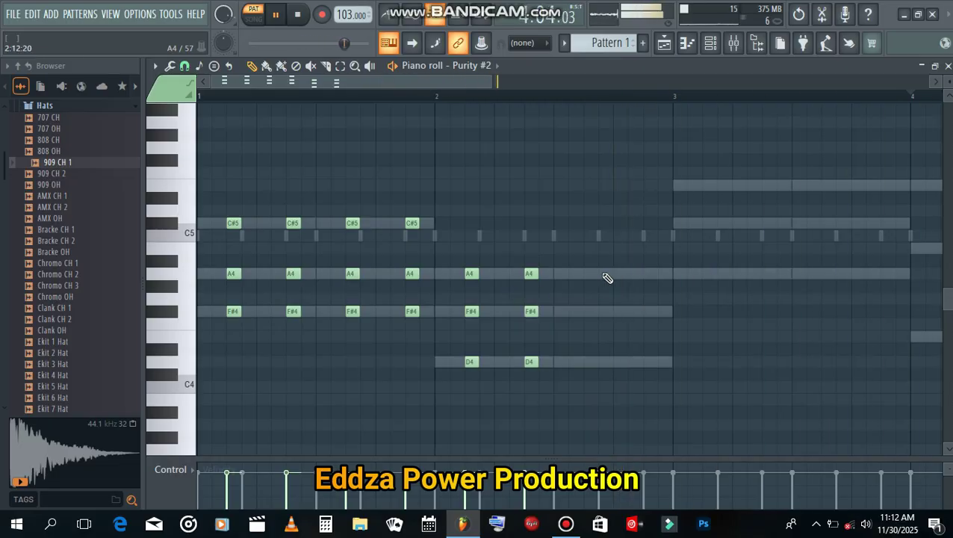
Complete bar 2 with one-step D4, F#4, A4 chords on steps 11 and 15
click(587, 312)
click(591, 362)
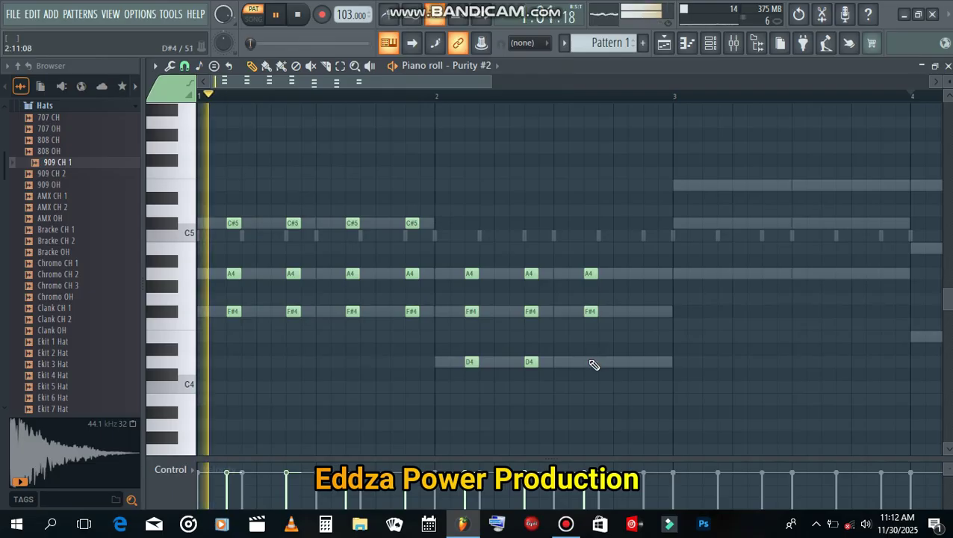
click(648, 273)
click(647, 311)
click(645, 362)
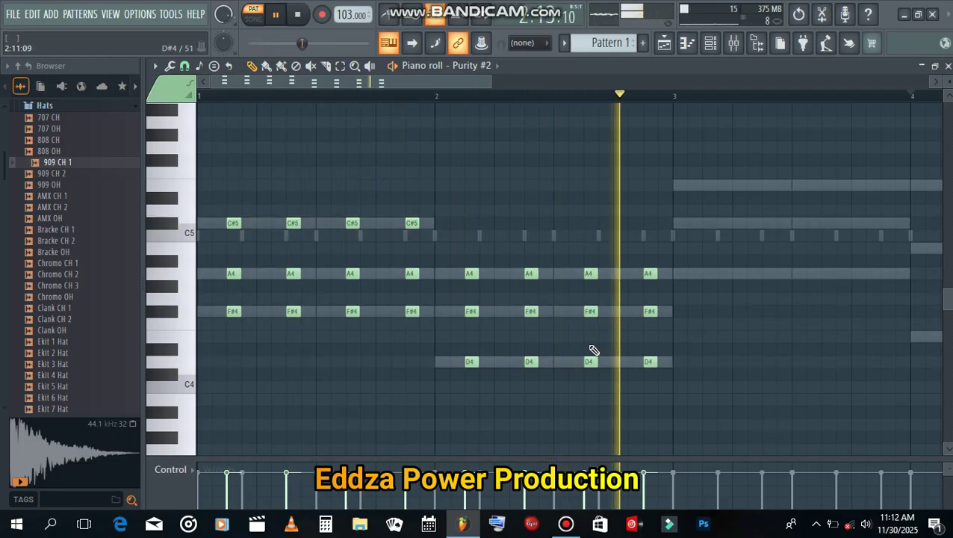
Place one-step A4, C#5, E5 chords on steps 3 and 7 of bar 3
scroll(593, 353, down, 1)
click(667, 149)
click(671, 186)
click(671, 235)
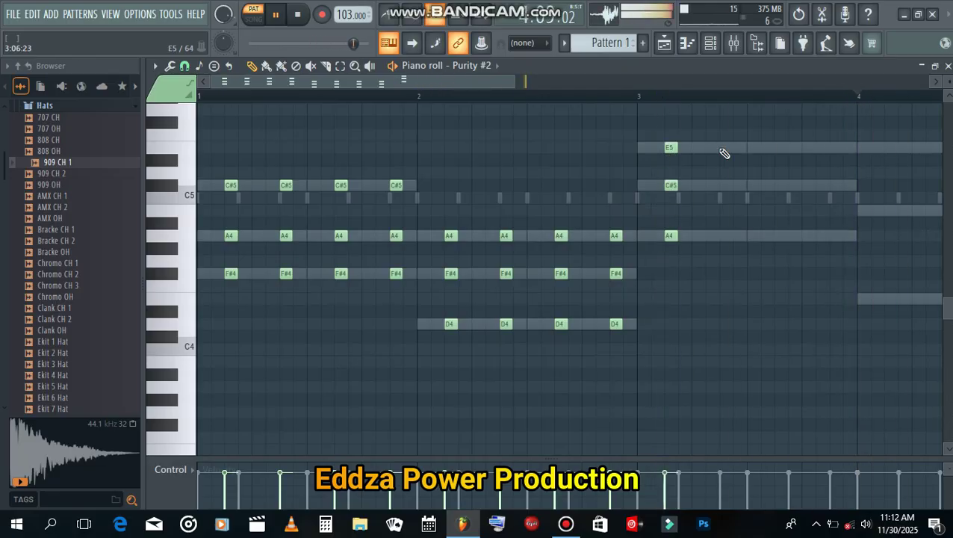
click(724, 235)
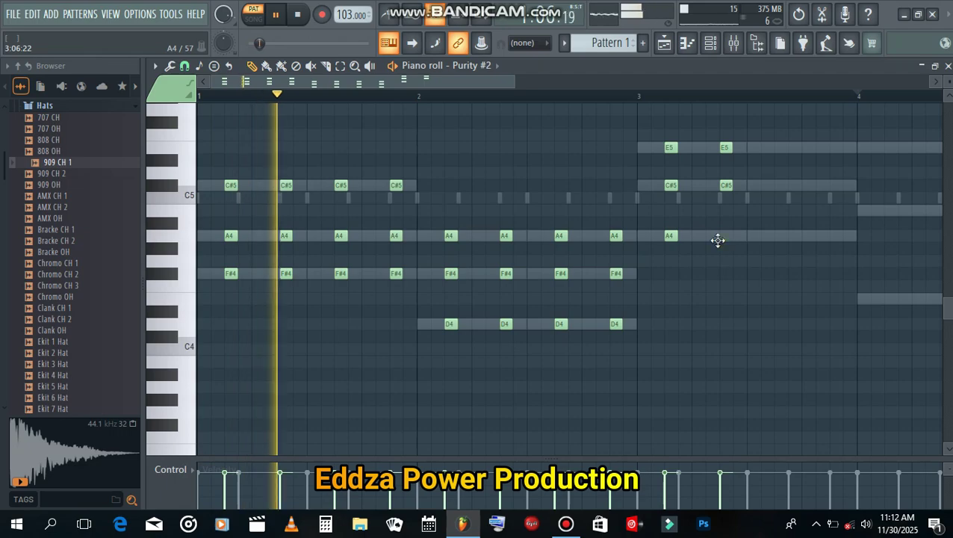
Complete bar 3 with one-step A4, C#5, E5 chords on steps 11 and 15
scroll(744, 155, down, 1)
click(718, 148)
click(717, 186)
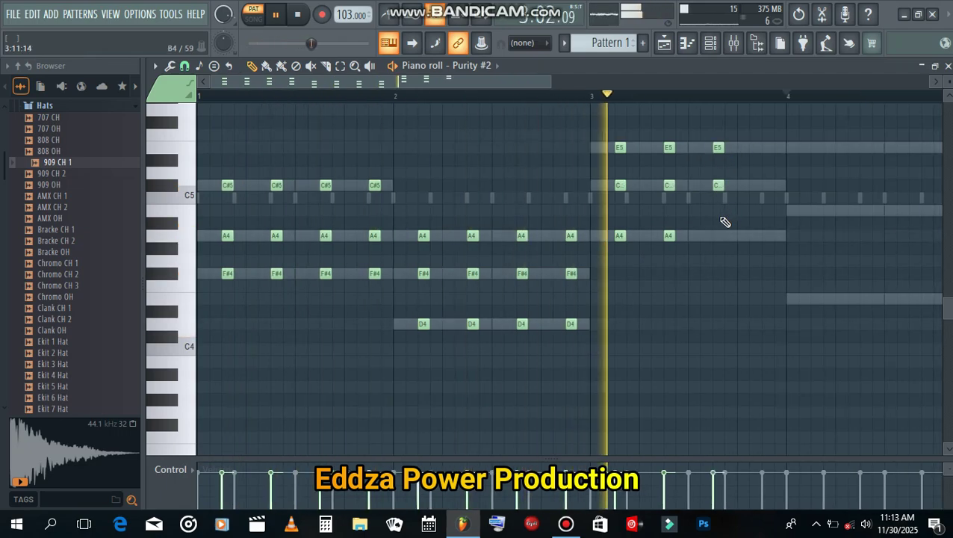
click(716, 236)
click(765, 147)
click(769, 185)
click(765, 235)
Place one-step E4, B4, E5 chords on steps 3 and 7 of bar 4
scroll(664, 261, down, 1)
scroll(797, 218, up, 3)
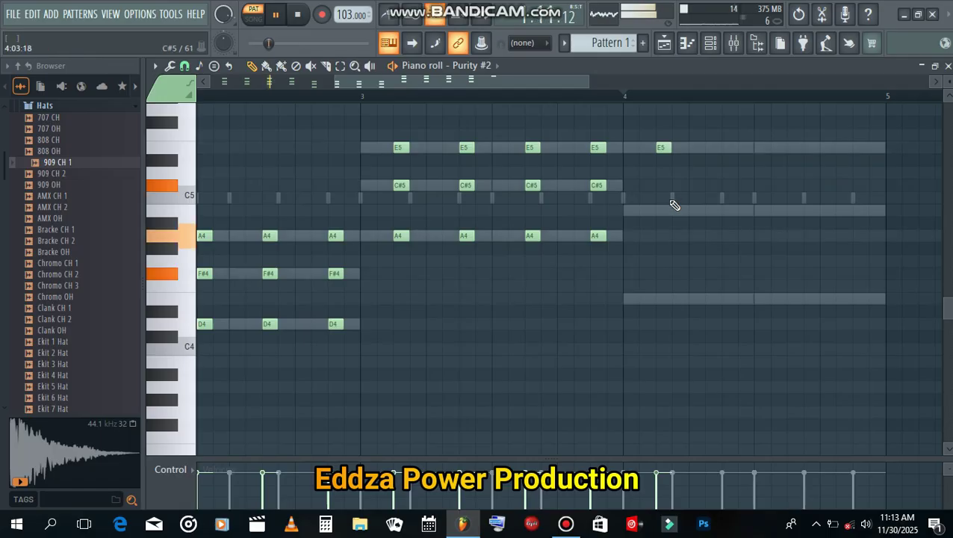
click(657, 299)
click(727, 147)
click(726, 210)
click(728, 299)
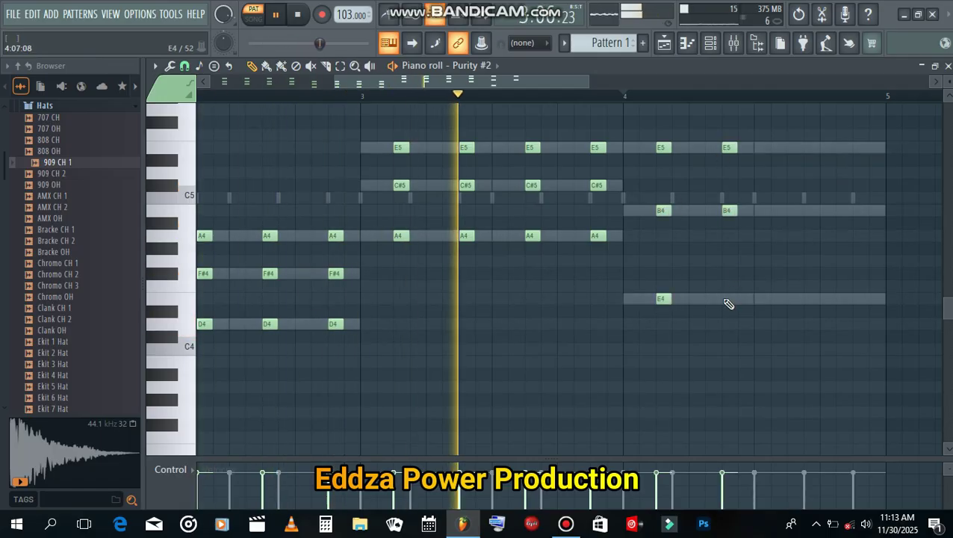
Complete bar 4 with one-step E4, B4, E5 chords on steps 11 and 15
click(791, 147)
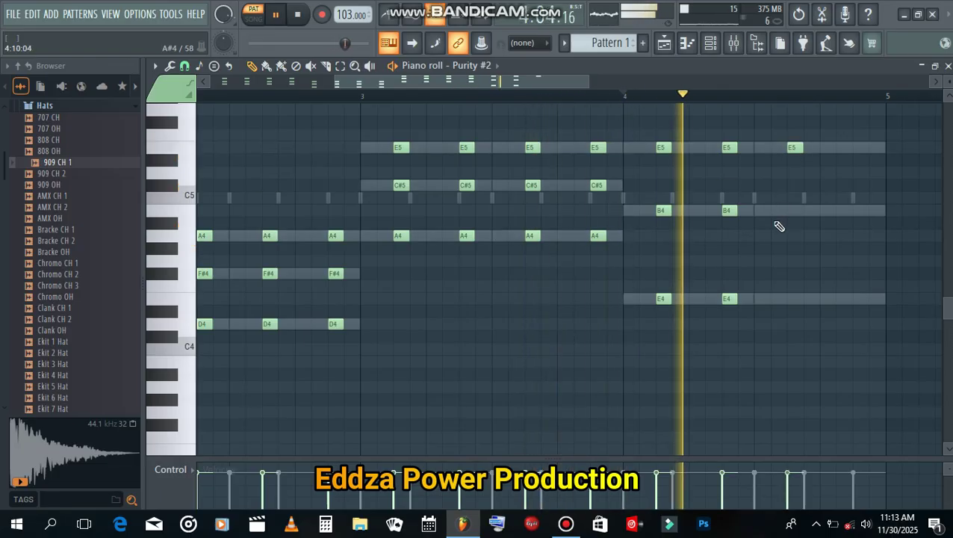
click(791, 211)
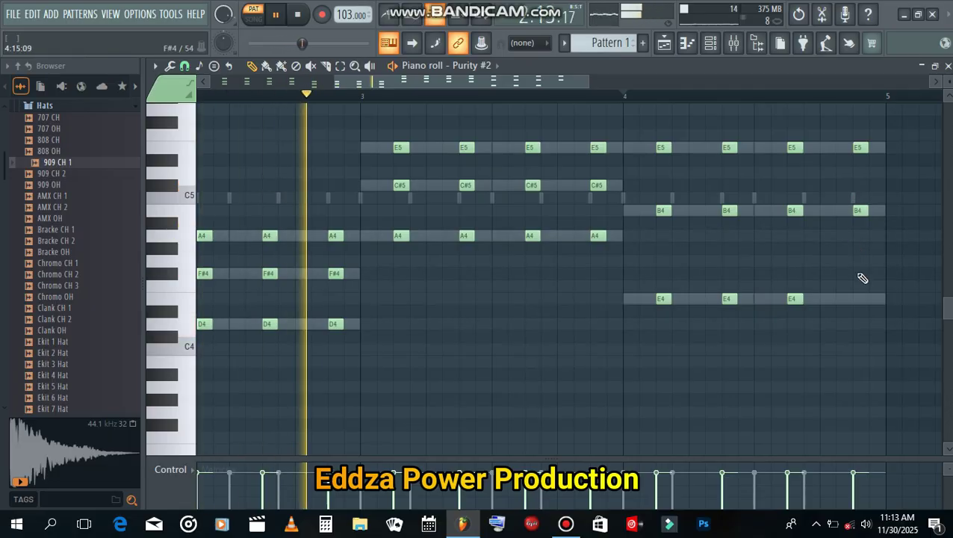
click(857, 298)
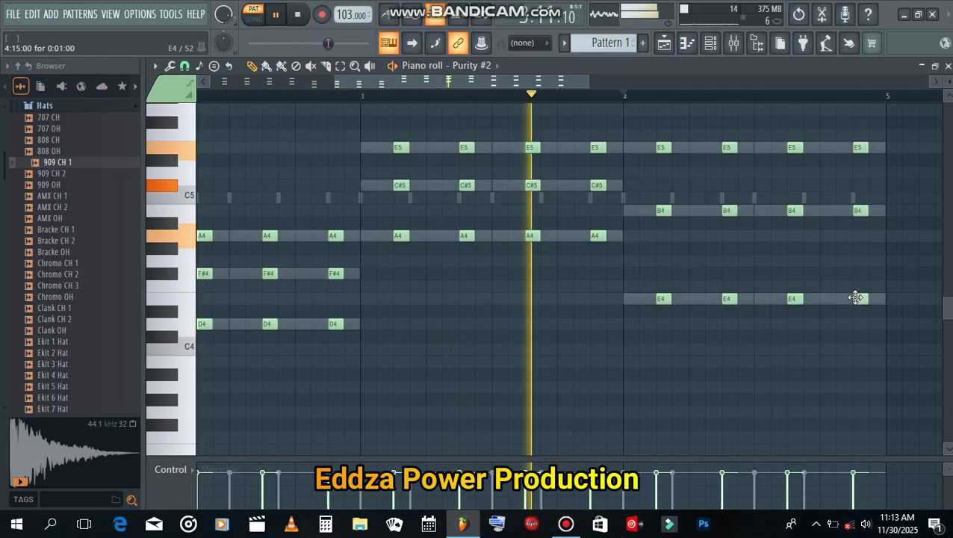
Select all the chord notes in the second Purity channel and shorten them to about one-sixth of a step
drag(899, 117, 107, 418)
scroll(227, 268, up, 3)
scroll(226, 257, up, 3)
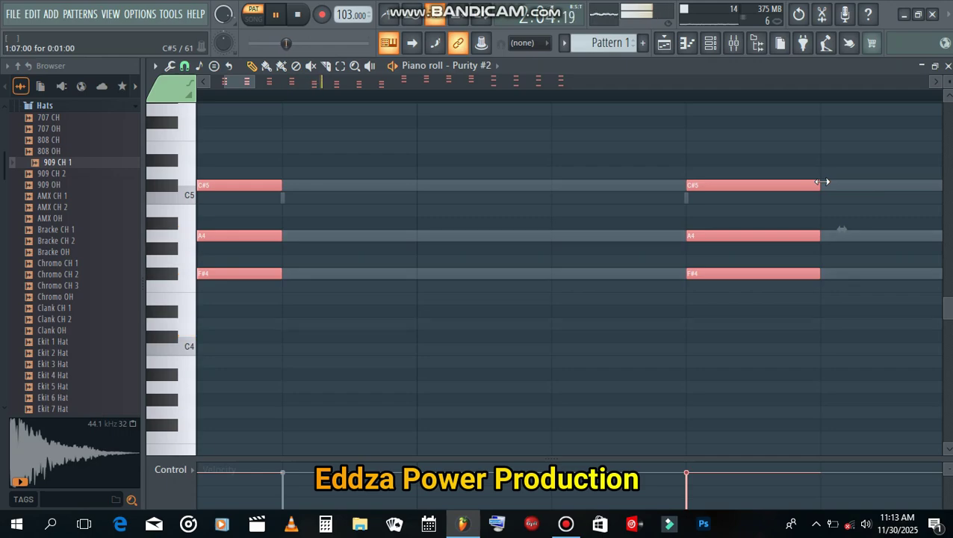
drag(822, 182, 727, 214)
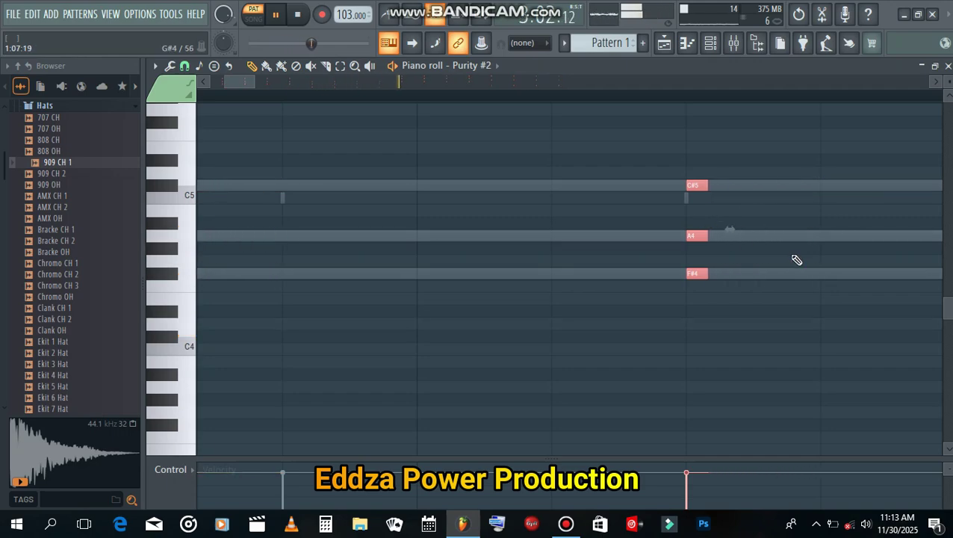
scroll(799, 263, down, 4)
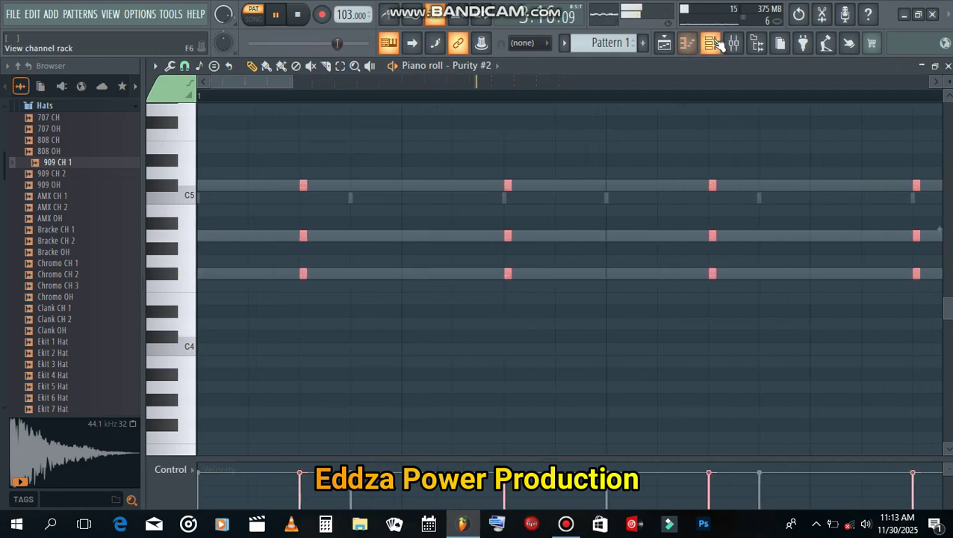
Replace the 808 HiHat channel's sample with HIP_Snaph from the Legacy HipHop drum pack
click(714, 43)
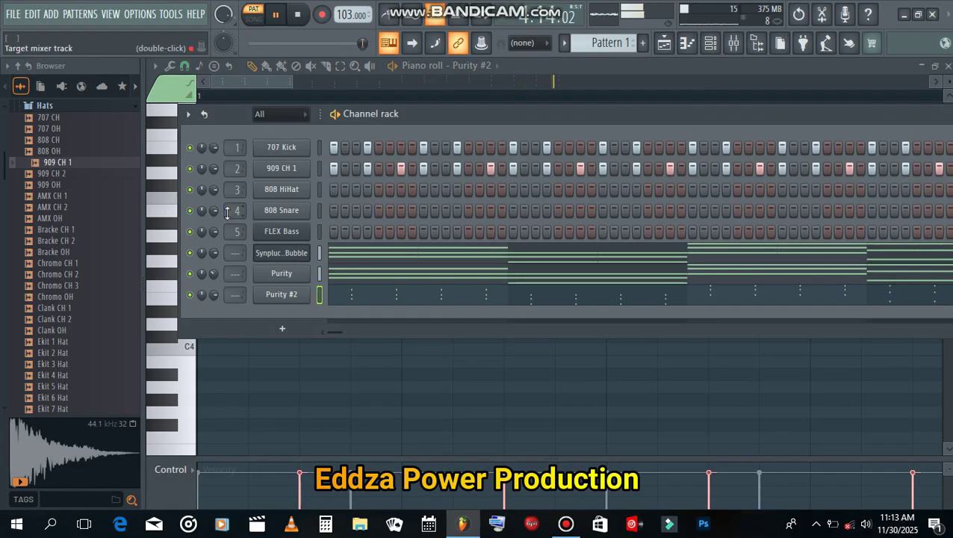
scroll(111, 174, up, 2)
click(50, 182)
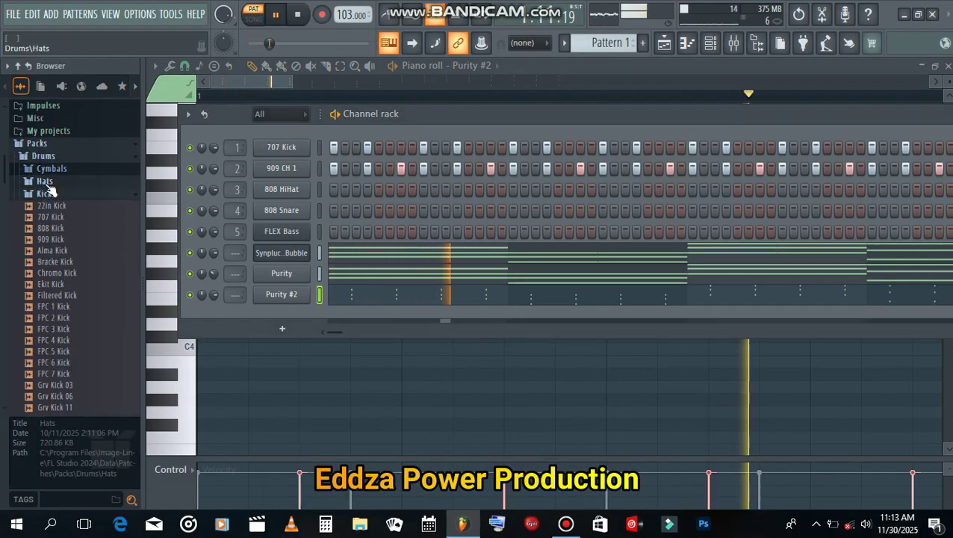
click(50, 196)
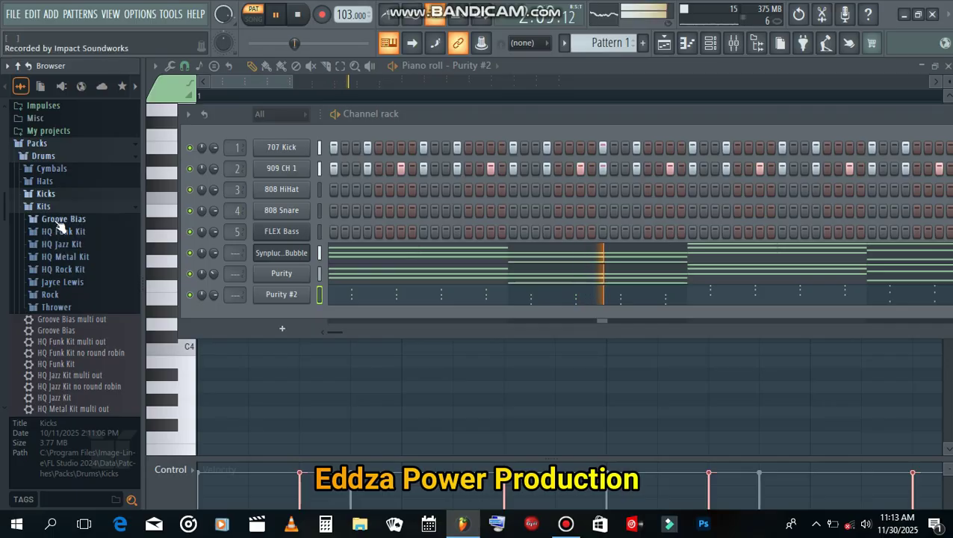
scroll(59, 239, down, 20)
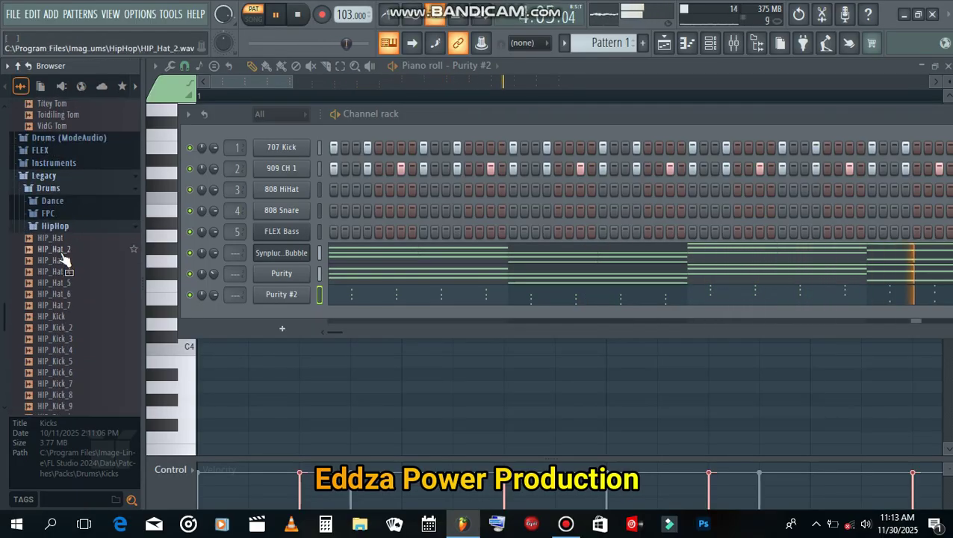
scroll(71, 312, down, 4)
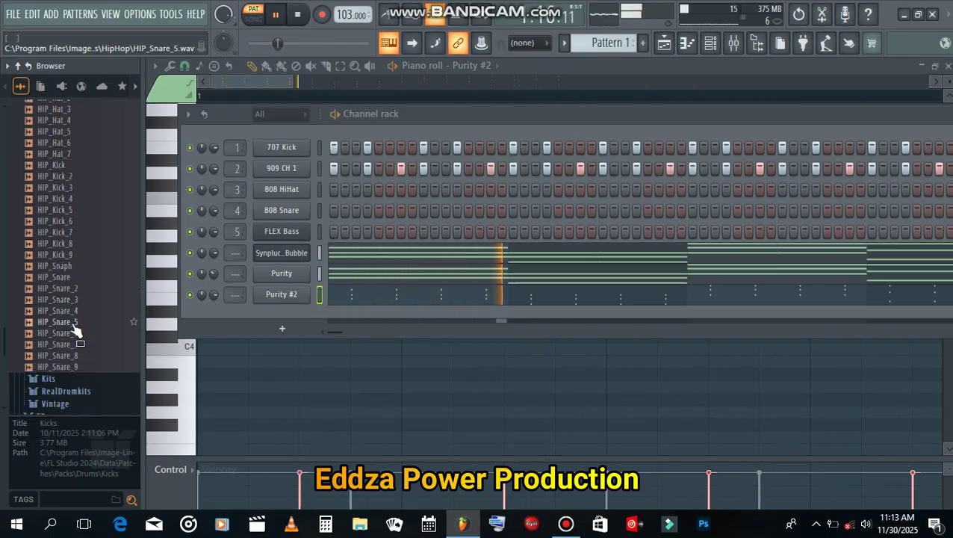
drag(64, 271, 293, 191)
Set the HIP_Snaph sample's quick fade out to 73%
right_click(306, 189)
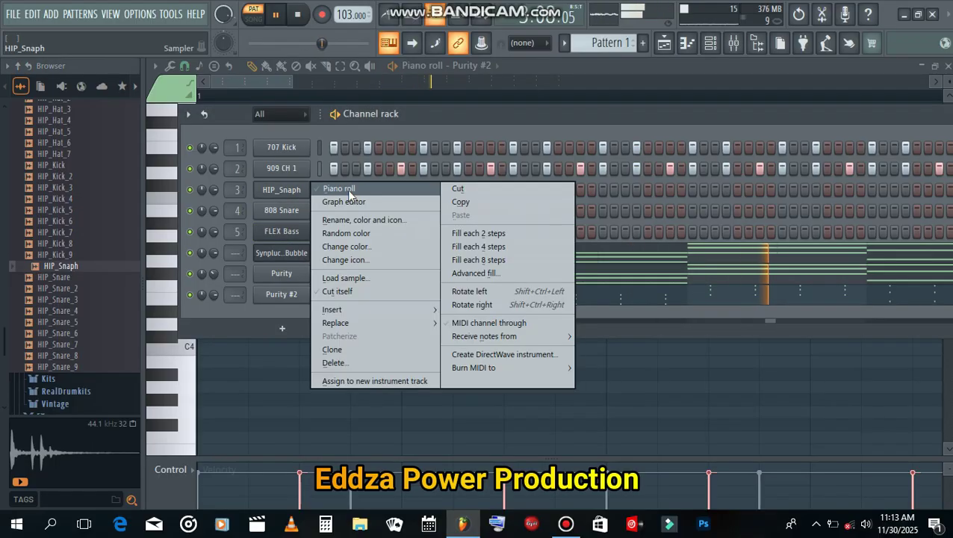
click(298, 192)
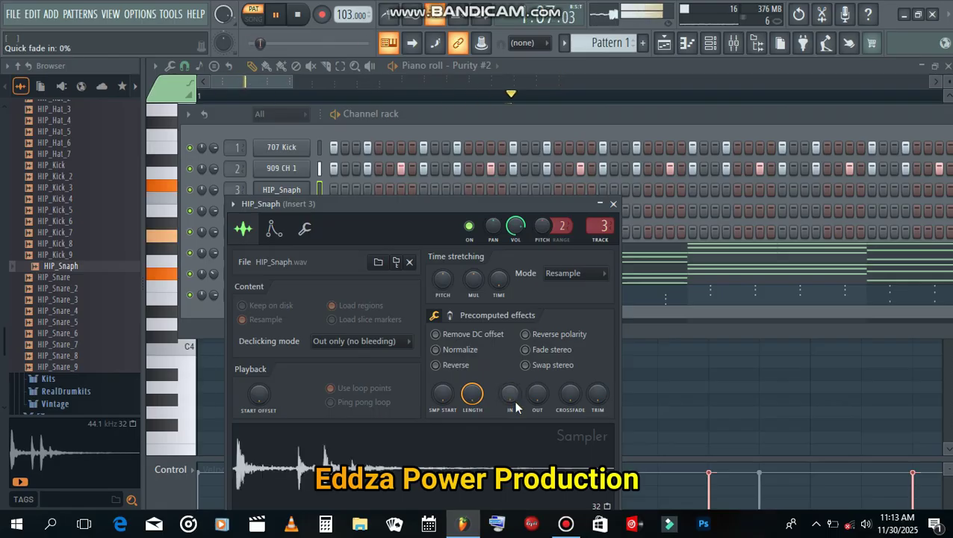
drag(531, 404, 539, 386)
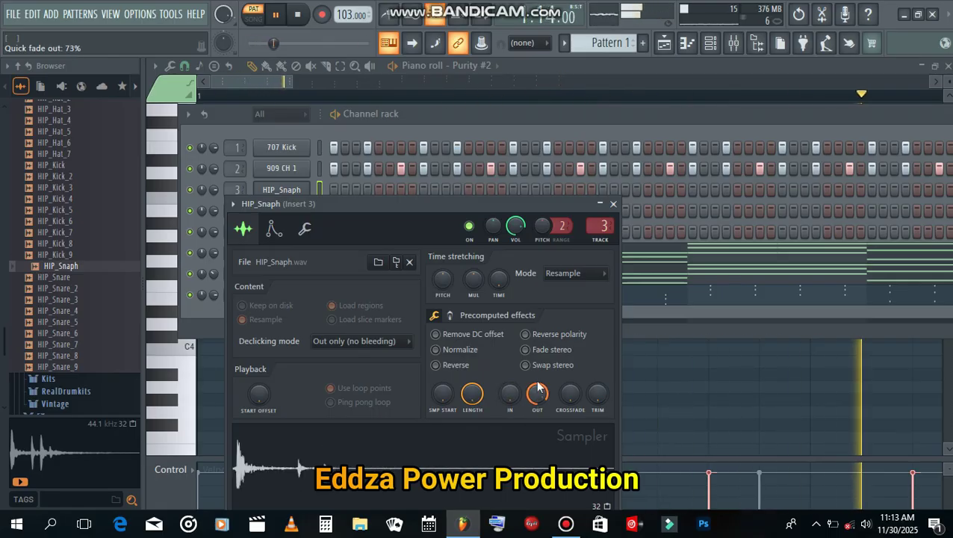
click(613, 205)
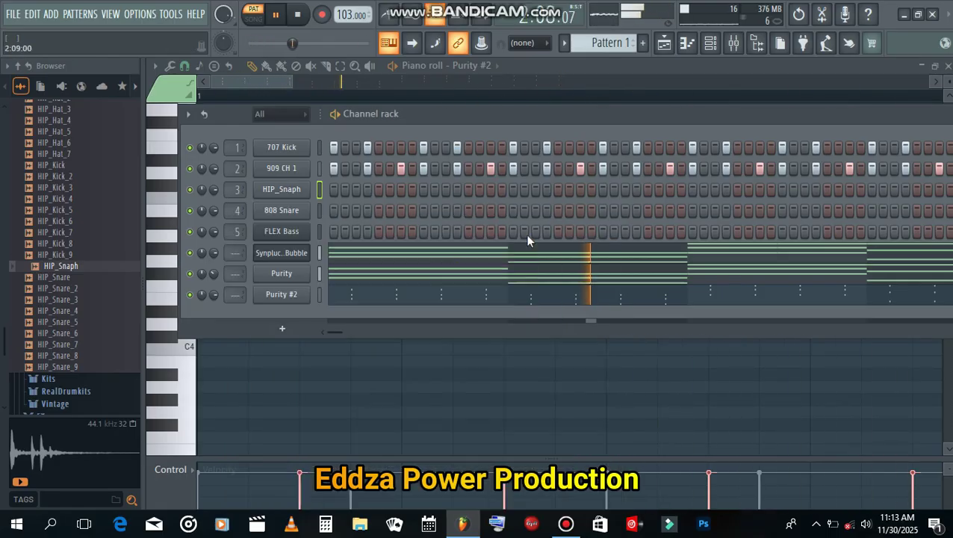
Add HIP_Snaph hits on steps 2 and 10 of bar 1
click(356, 190)
key(space)
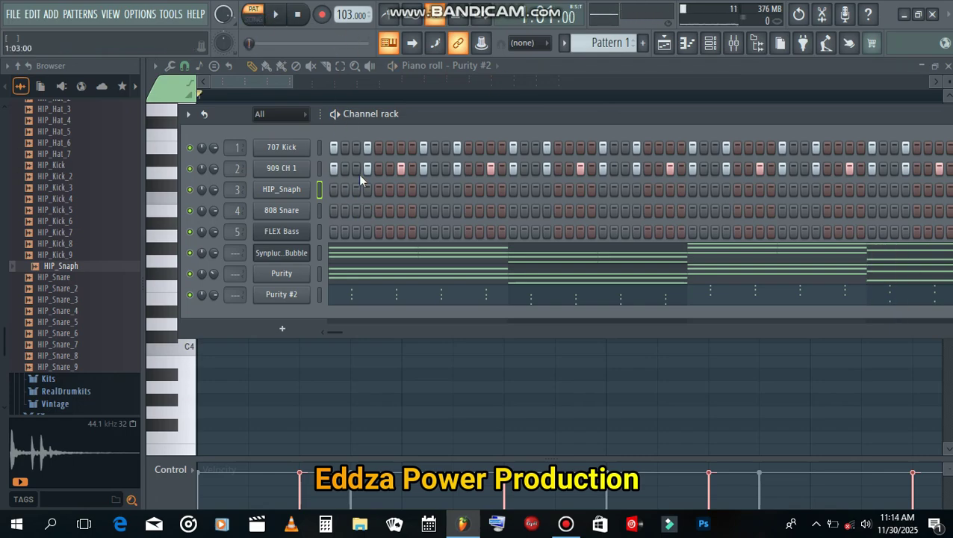
key(space)
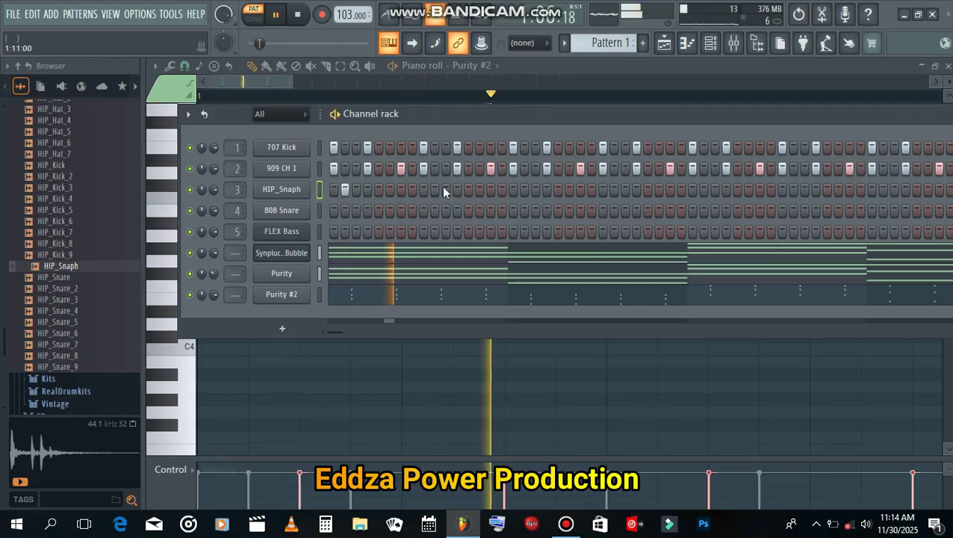
click(434, 189)
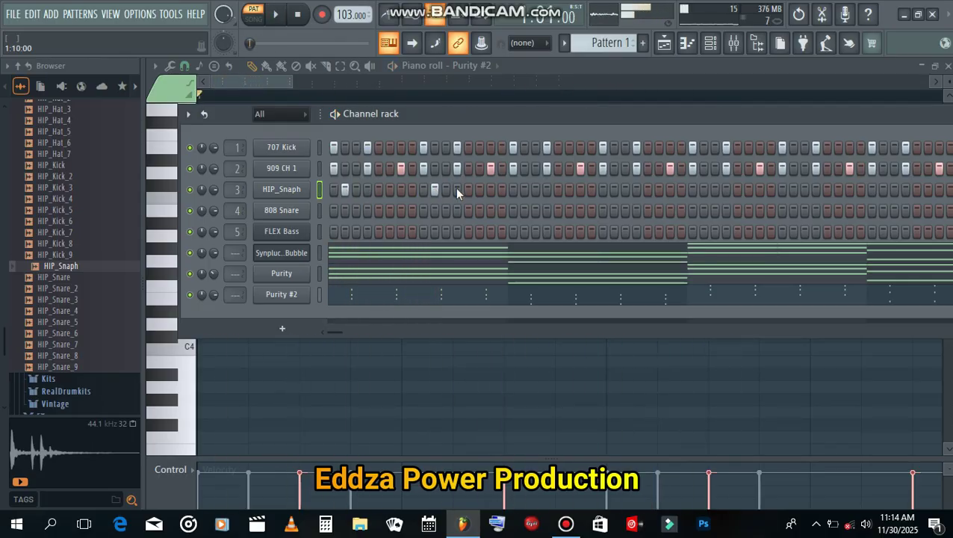
Continue the HIP_Snaph hits on steps 2 and 10 of bars 2 and 3, and on step 2 of bar 4
click(525, 190)
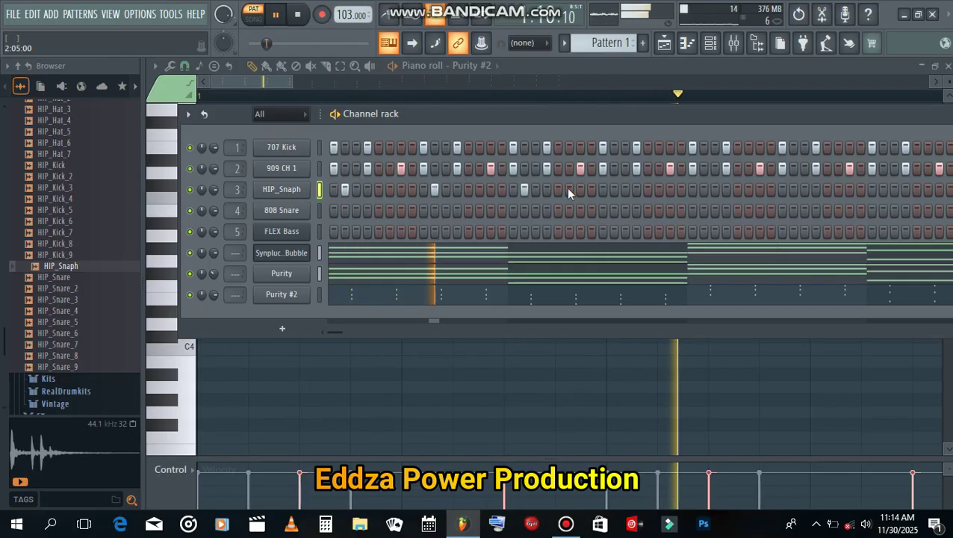
click(613, 189)
click(704, 189)
click(715, 189)
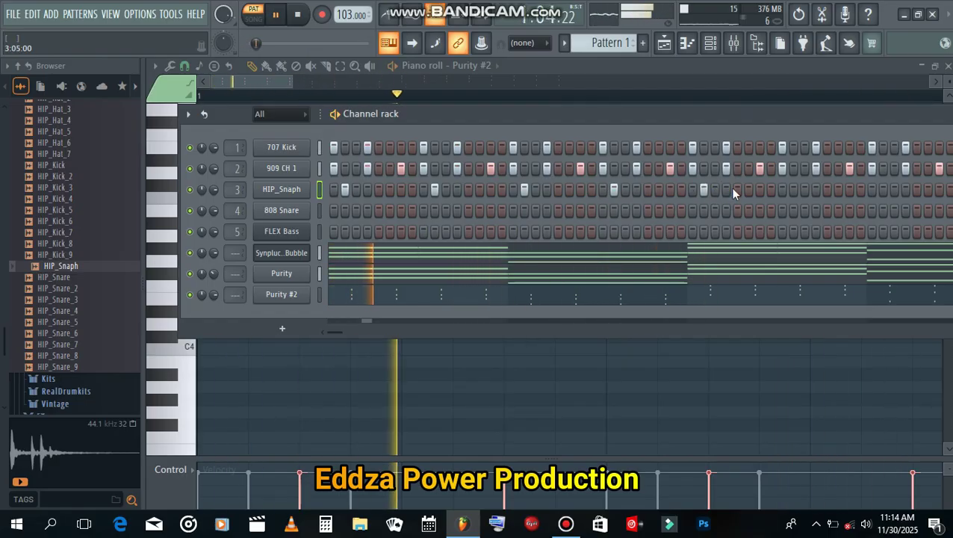
click(805, 190)
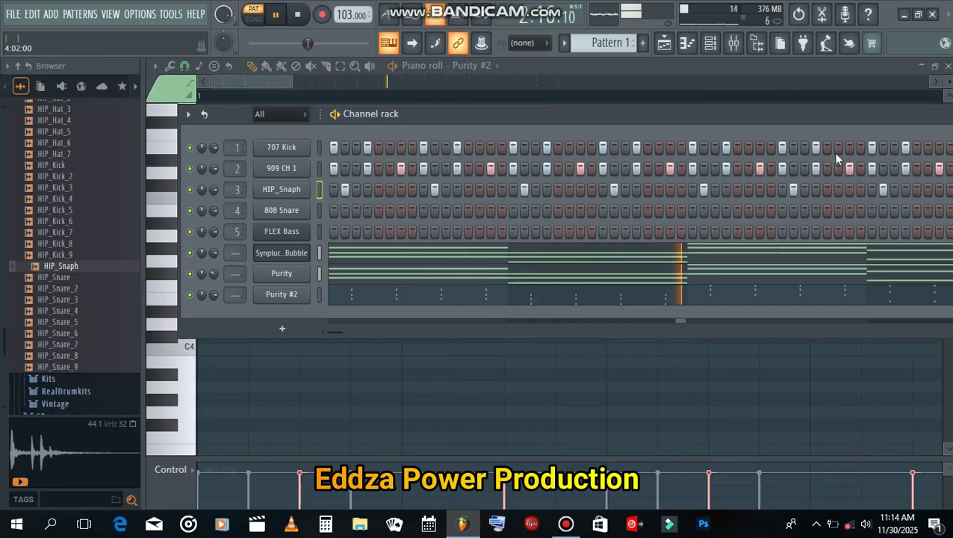
Finish the HIP_Snaph pattern in bar 4 with hits on steps 10, 13 and 14
drag(715, 123, 544, 114)
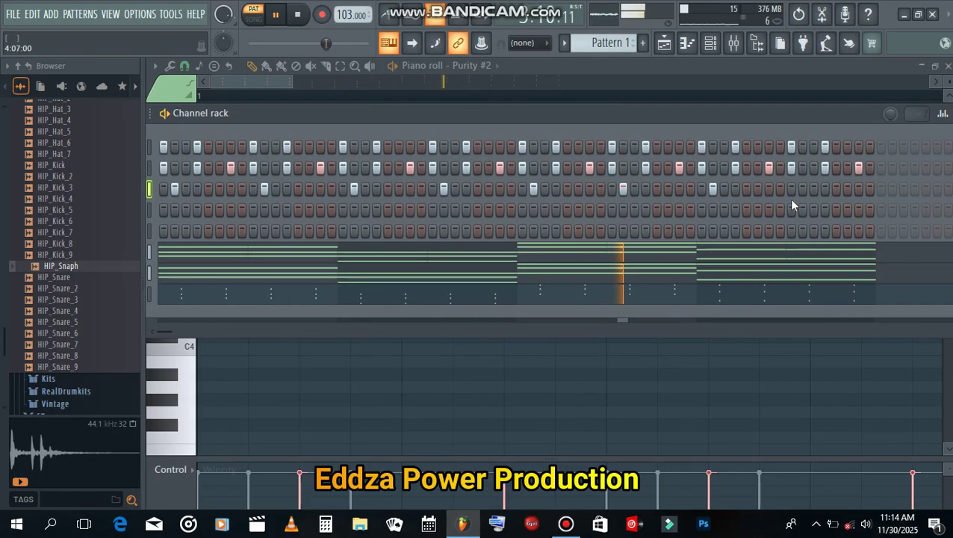
click(836, 191)
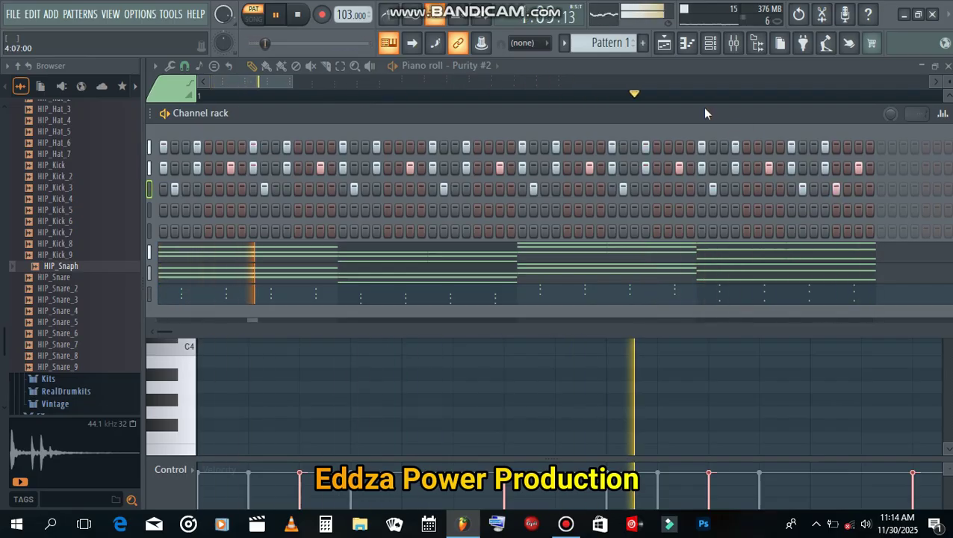
drag(703, 110, 702, 112)
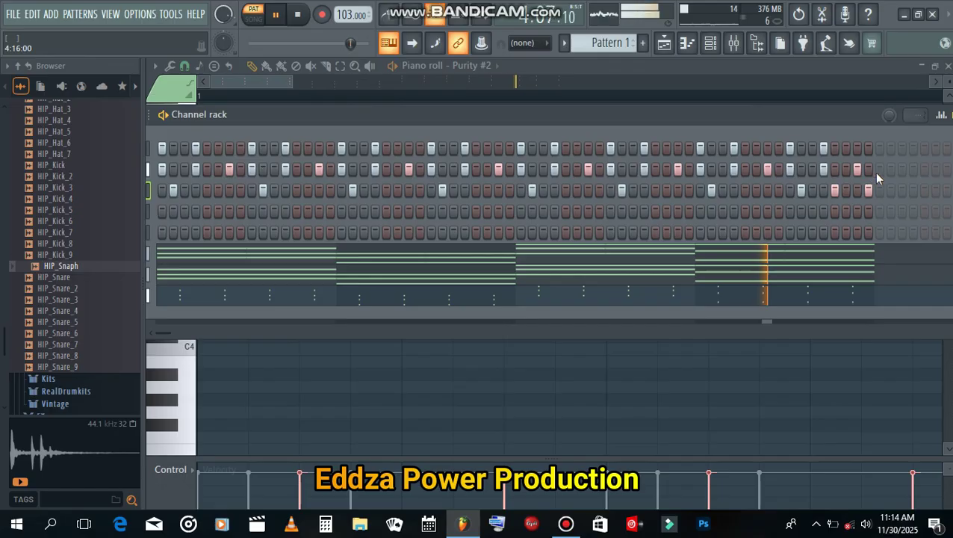
right_click(868, 191)
click(859, 190)
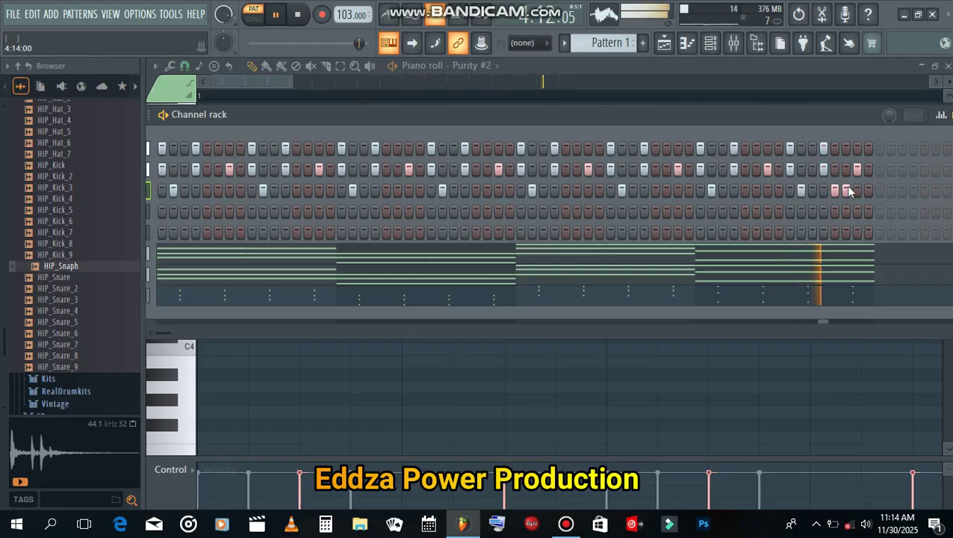
Add a Fruity DX10 channel and load its Log Drum preset
drag(700, 120, 952, 135)
click(363, 351)
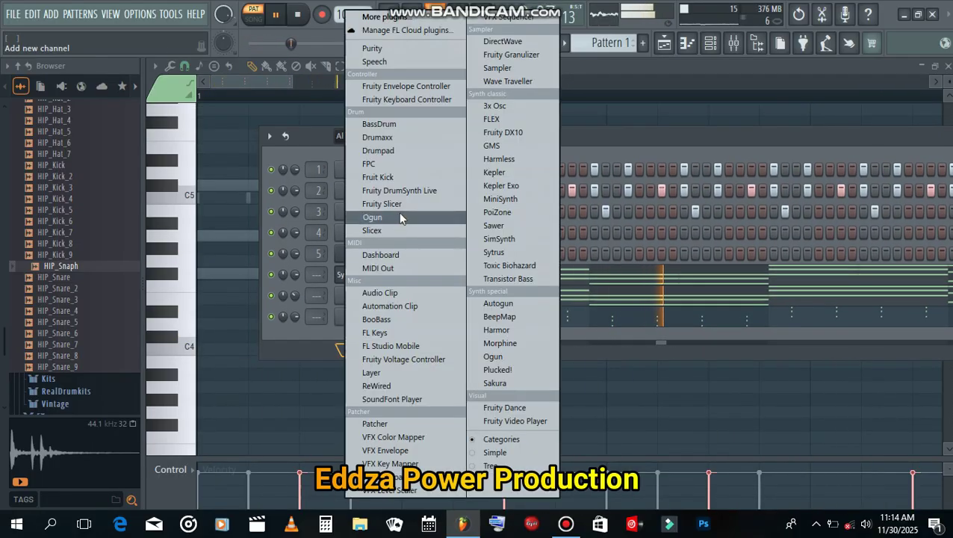
click(505, 132)
click(535, 204)
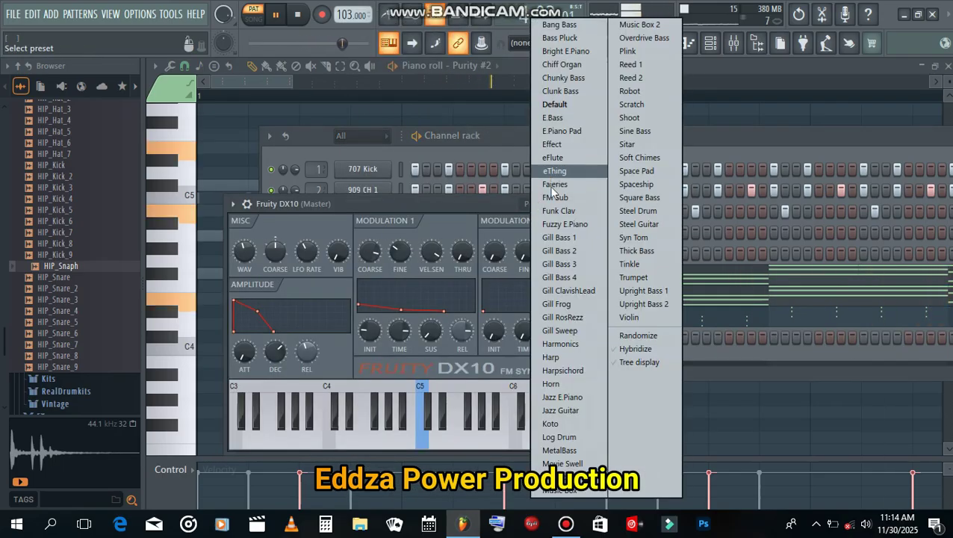
click(576, 437)
Open the Log Drum channel's piano roll and place a one-step F#4 note on step 2 of bar 1
click(233, 204)
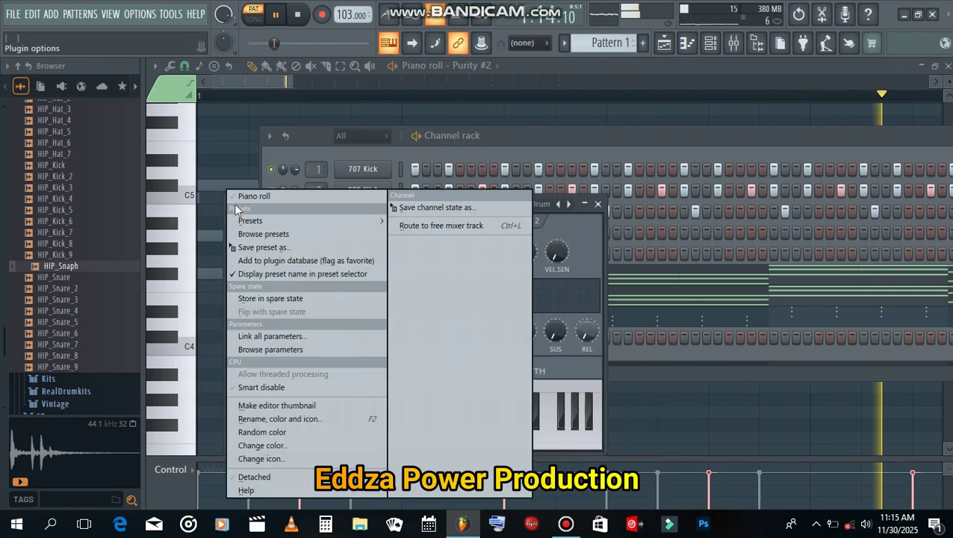
click(254, 197)
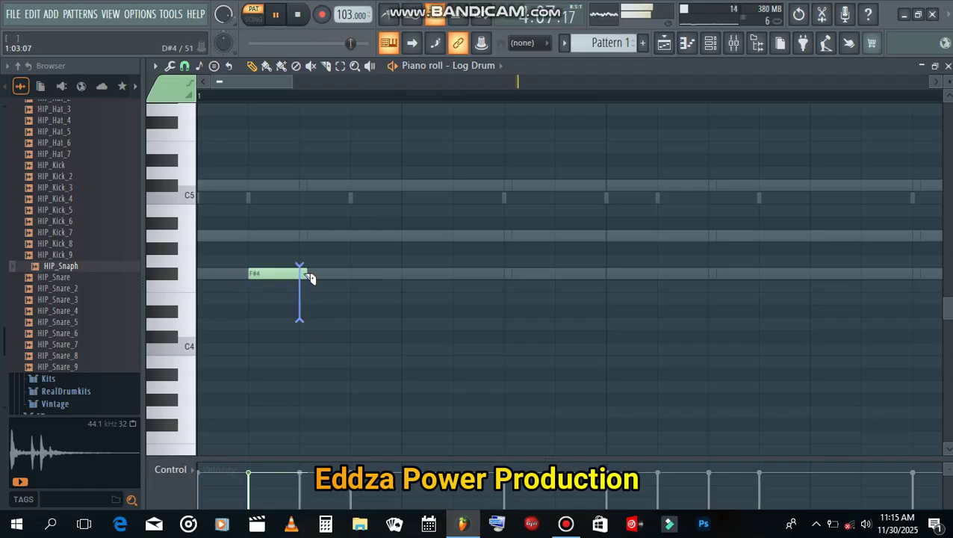
scroll(401, 327, down, 5)
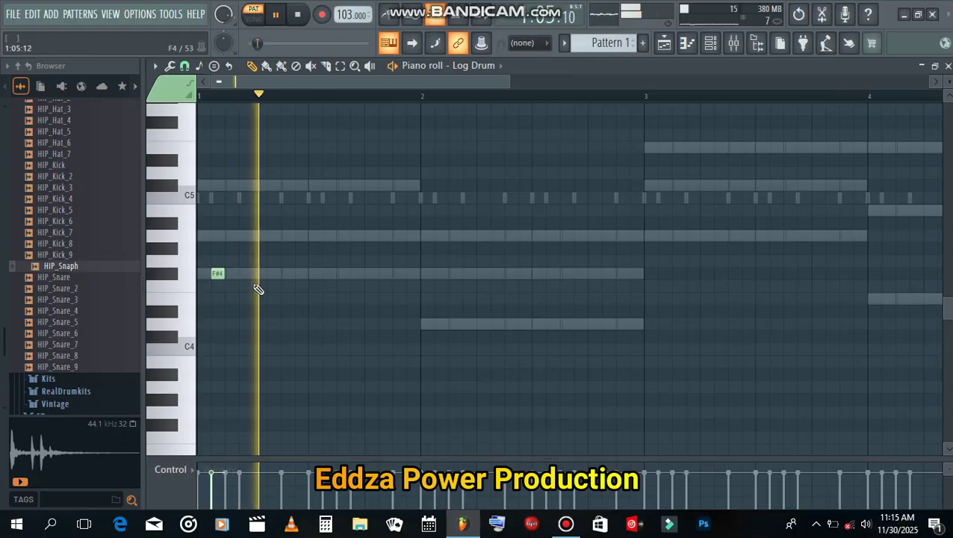
Move the Log Drum's F#4 note to step 4 of bar 1 and lengthen it to five steps
drag(213, 273, 227, 277)
key(space)
key(space)
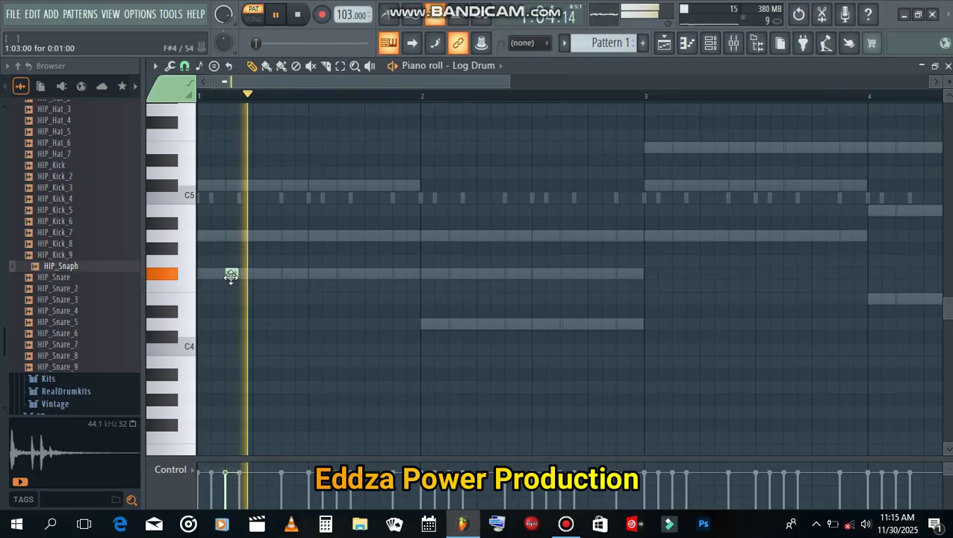
drag(223, 277, 308, 275)
key(space)
key(space)
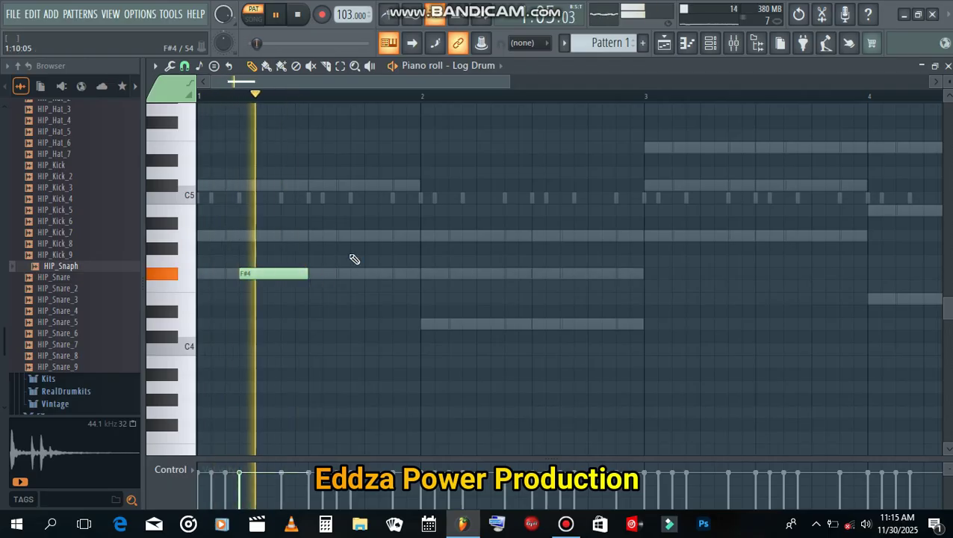
Add four-step Log Drum notes: C#5 on step 12 of bar 1, then D4 on step 4 and A4 on step 12 of bar 2
click(362, 187)
mouse_move(374, 186)
mouse_down()
mouse_move(363, 186)
mouse_move(419, 185)
mouse_move(407, 187)
mouse_up()
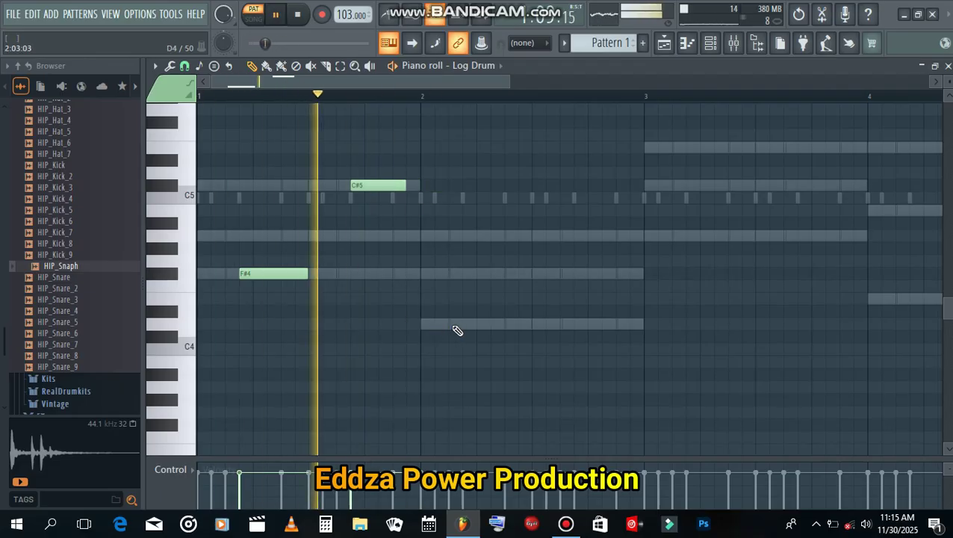
click(466, 325)
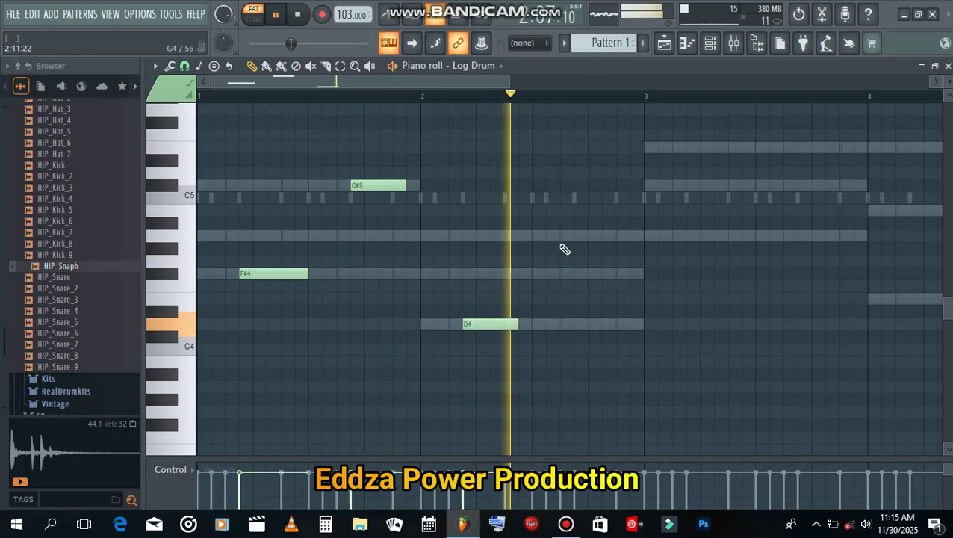
drag(561, 242, 579, 240)
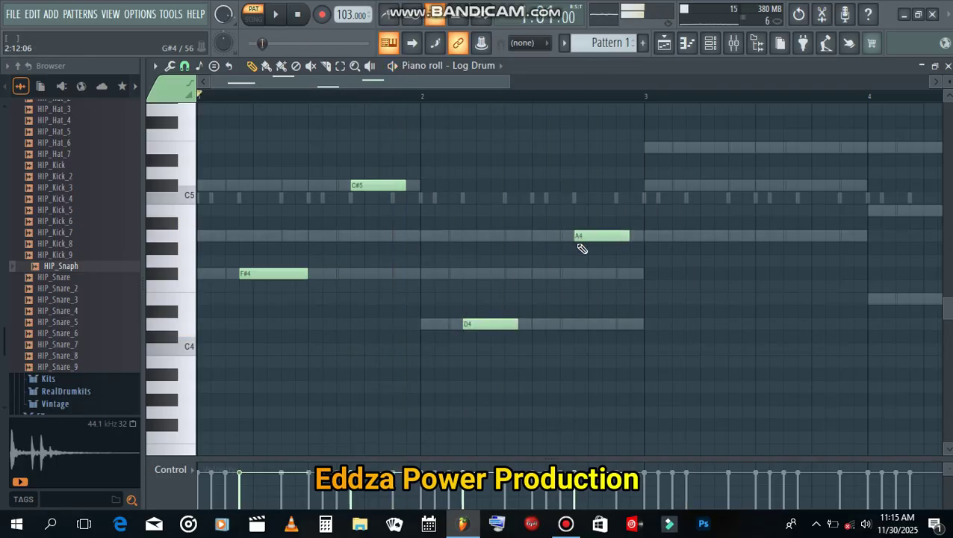
Add four-step Log Drum notes in bar 3, with E5 on step 4 and A4 on step 11
scroll(687, 211, down, 1)
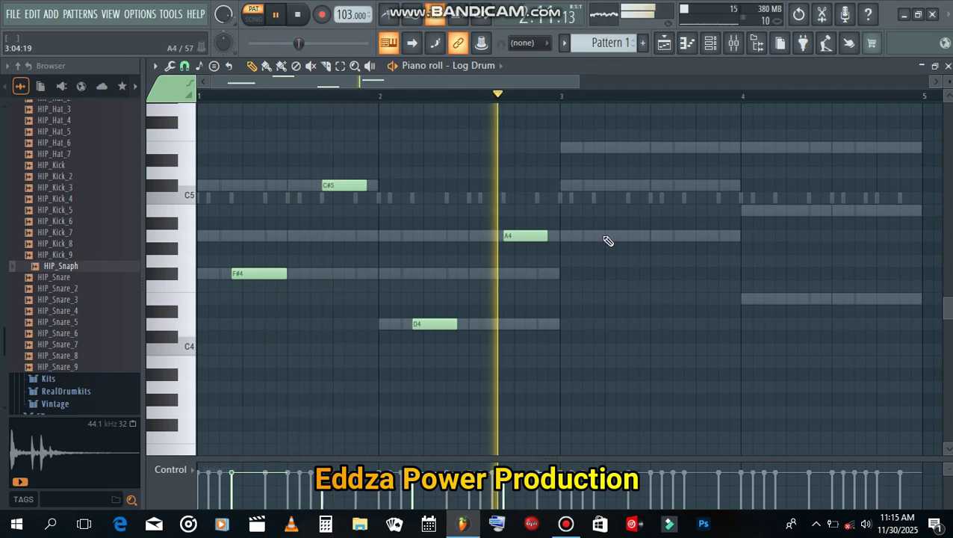
click(609, 148)
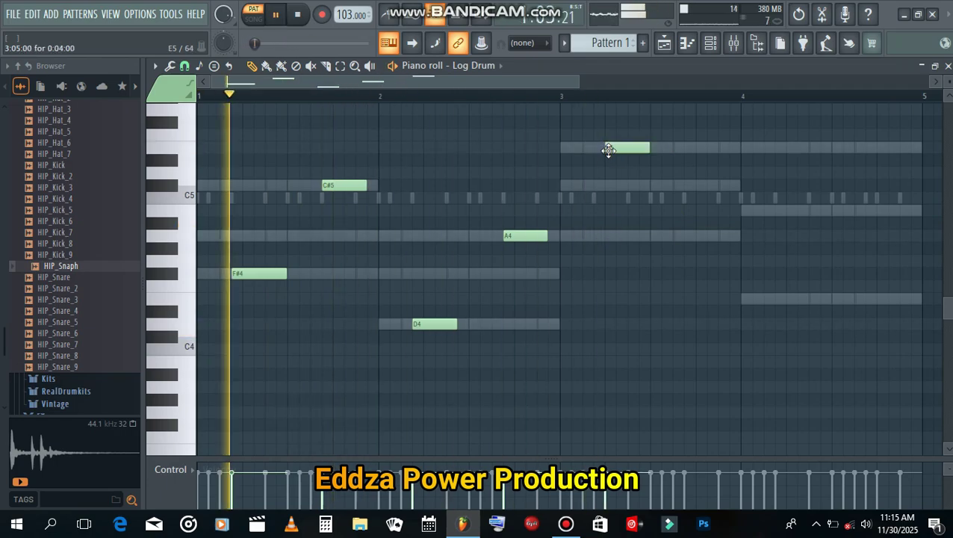
mouse_move(616, 149)
mouse_down()
mouse_move(658, 149)
mouse_move(607, 153)
mouse_move(621, 152)
mouse_up()
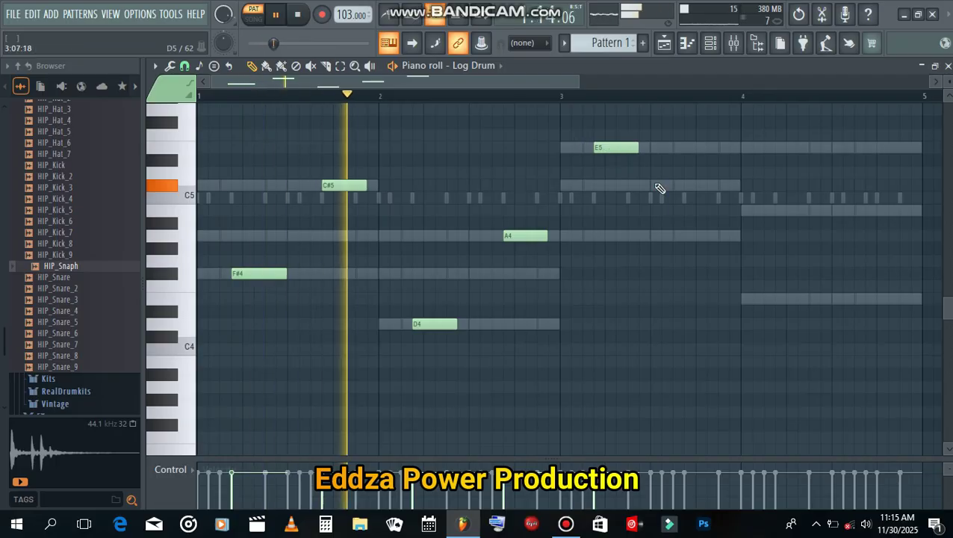
click(678, 237)
scroll(641, 240, down, 2)
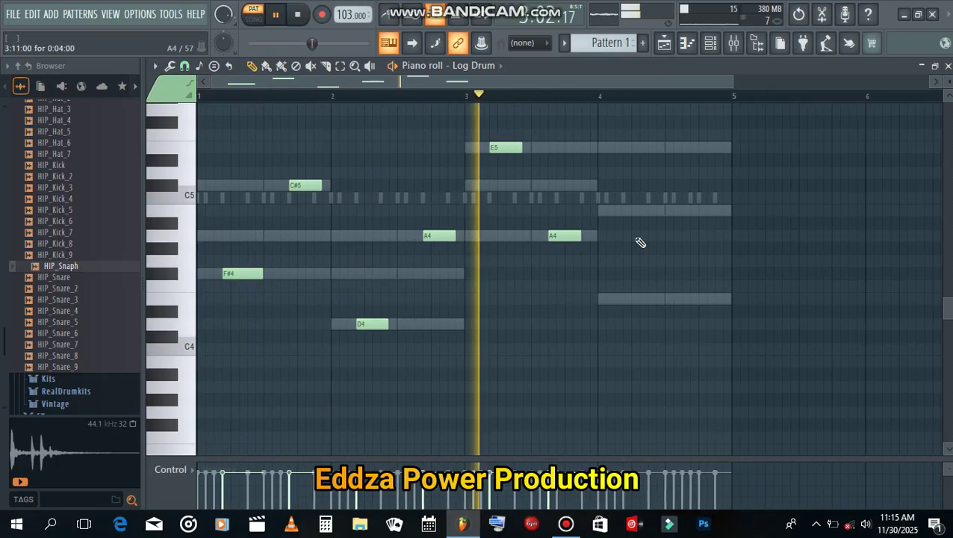
Shift bar 3's A4 to step 12 and add four-step notes in bar 4, with E4 on step 4 and E5 on step 12
scroll(612, 209, up, 3)
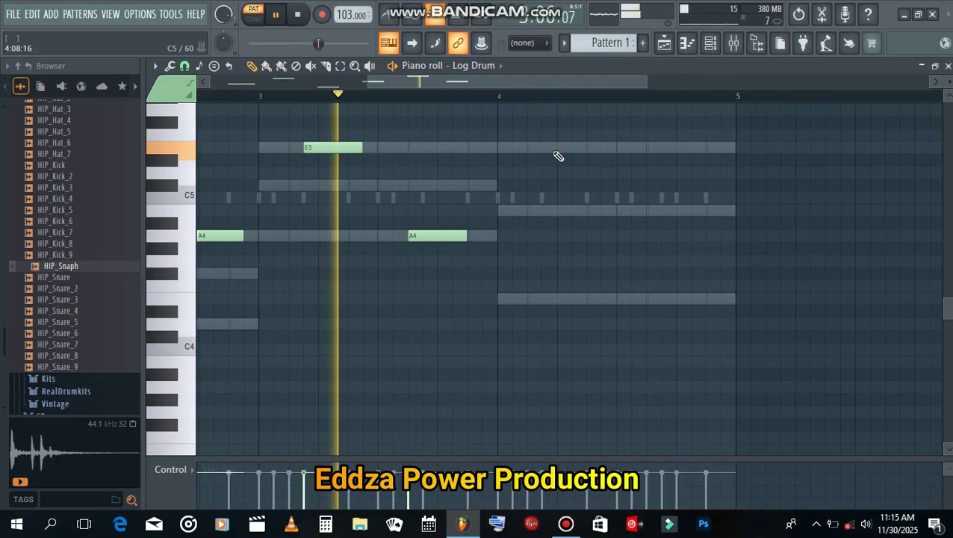
click(560, 299)
drag(549, 295, 540, 296)
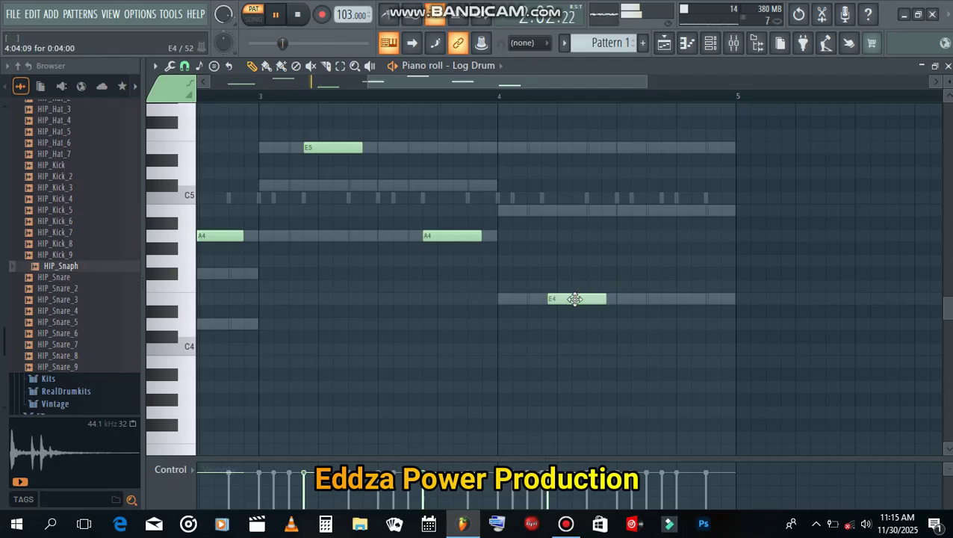
ctrl+scroll(555, 304, up, 4)
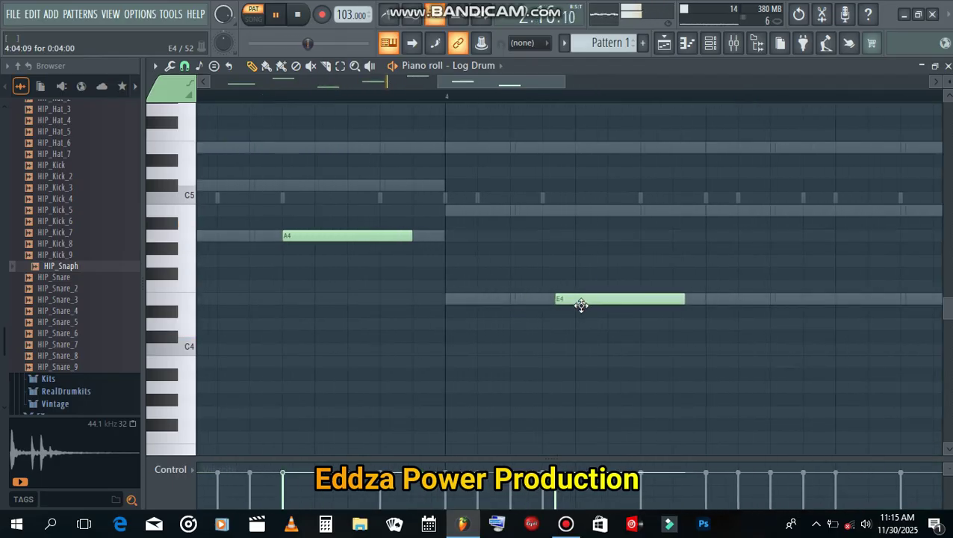
ctrl+scroll(559, 310, up, 6)
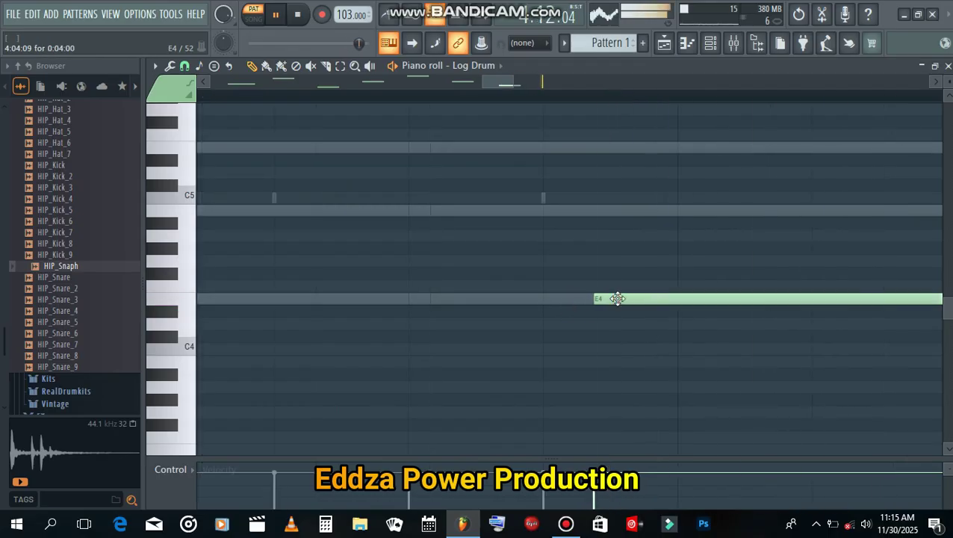
ctrl+scroll(566, 299, down, 7)
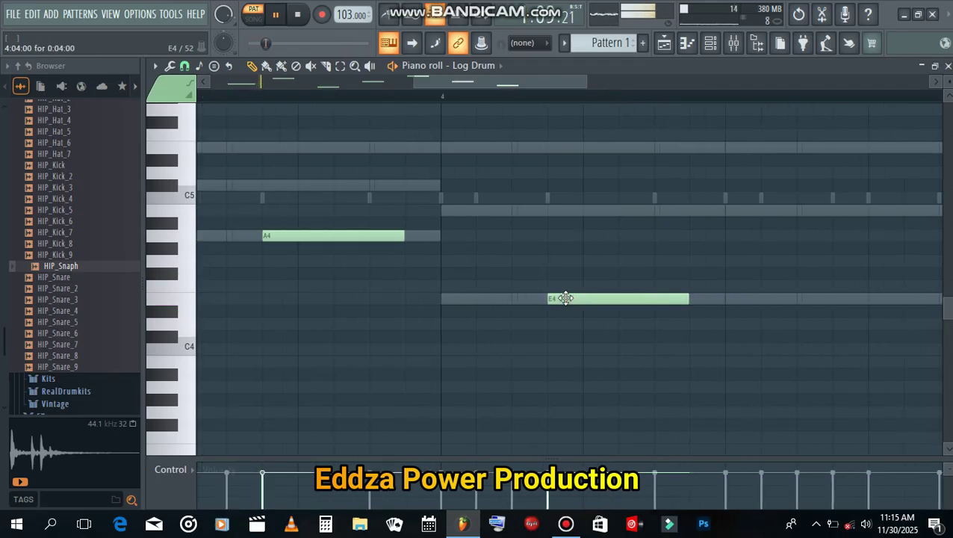
ctrl+scroll(565, 299, down, 3)
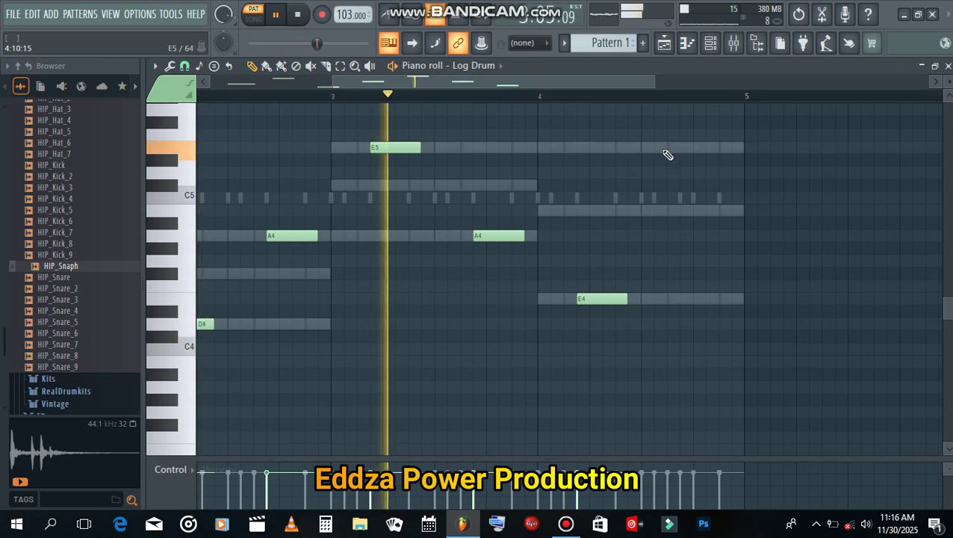
ctrl+scroll(670, 155, up, 3)
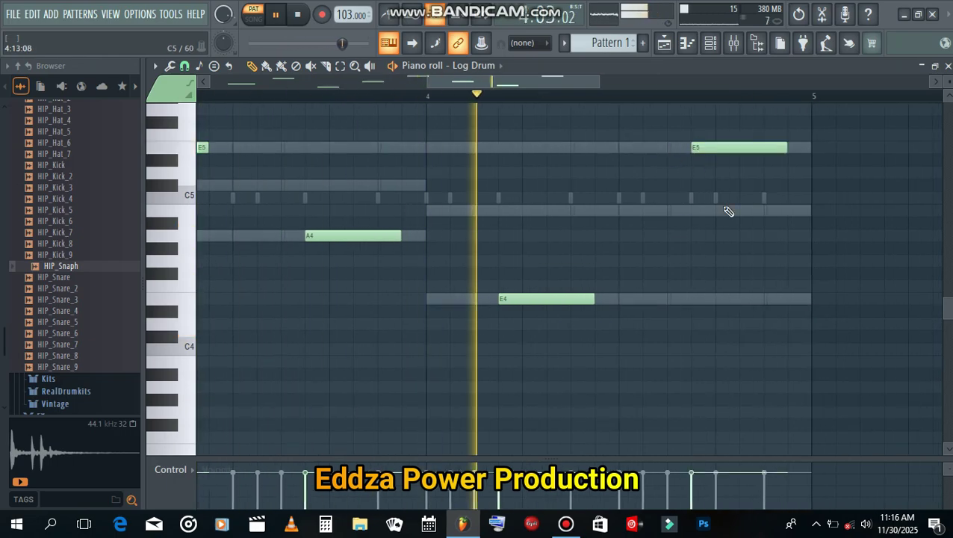
Select all Log Drum notes and chop them into one-step hits with the chopper's Default pattern
ctrl+scroll(728, 215, down, 5)
drag(679, 117, 198, 389)
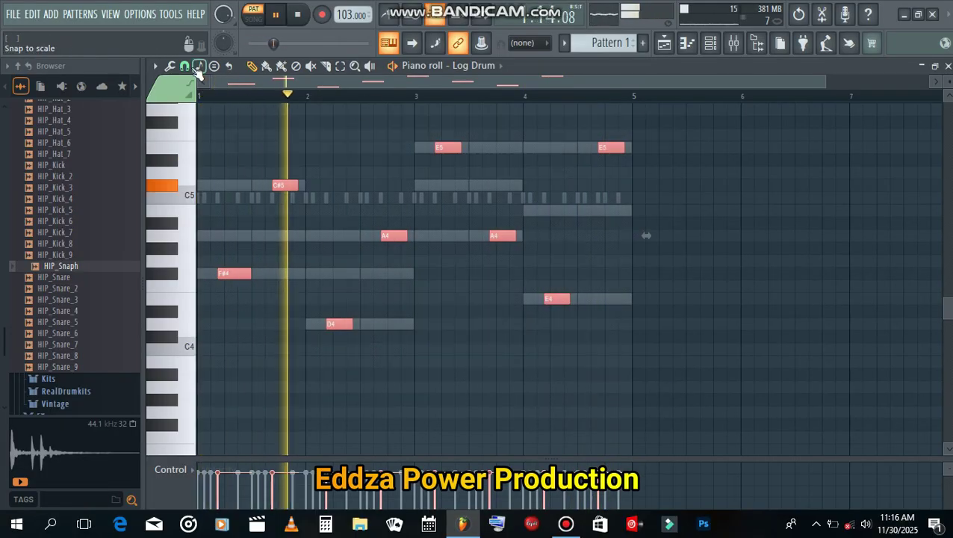
click(171, 66)
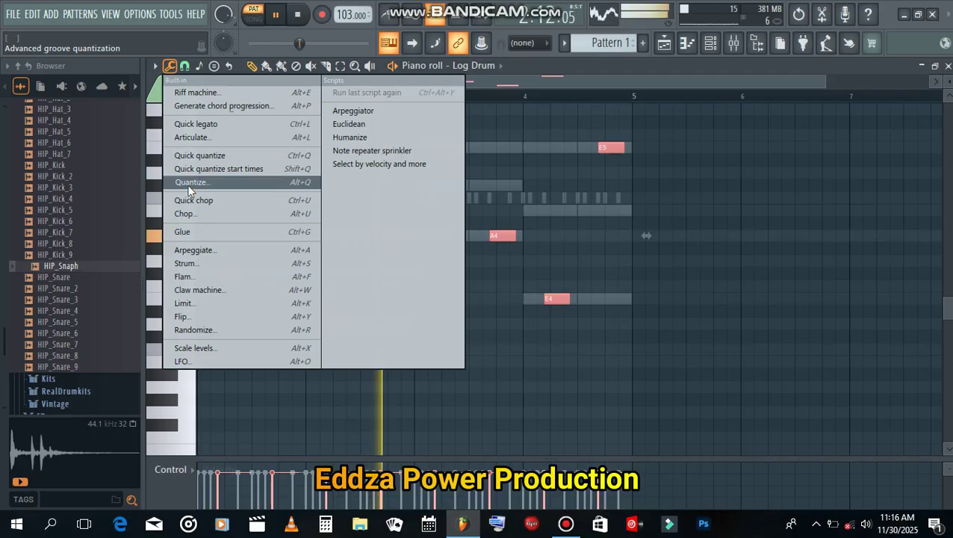
click(185, 213)
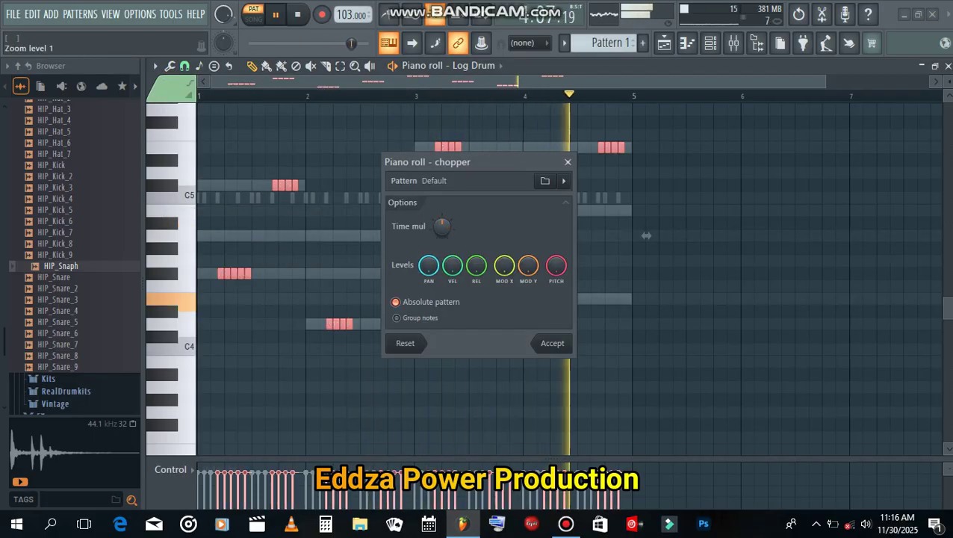
click(566, 347)
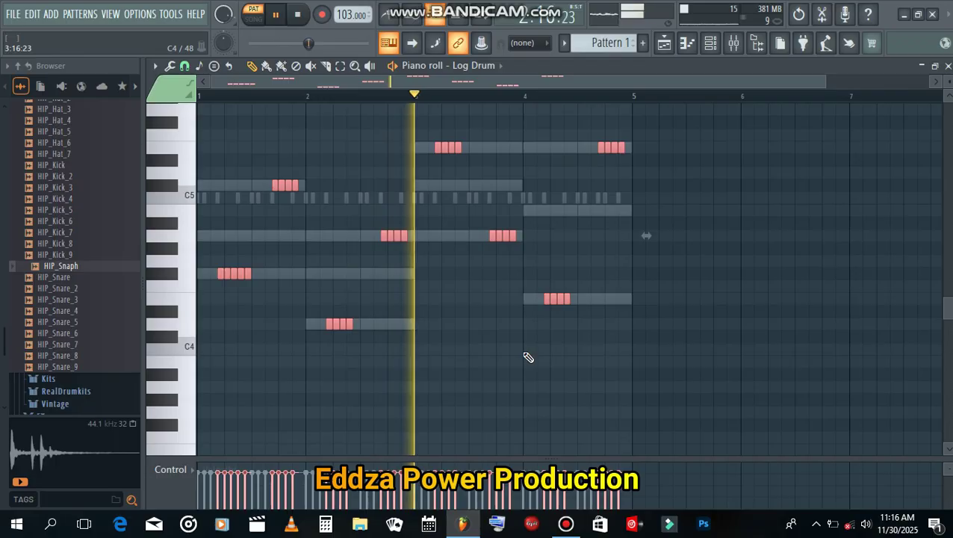
Transpose all the chopped Log Drum notes up one octave and deselect them
scroll(235, 345, up, 2)
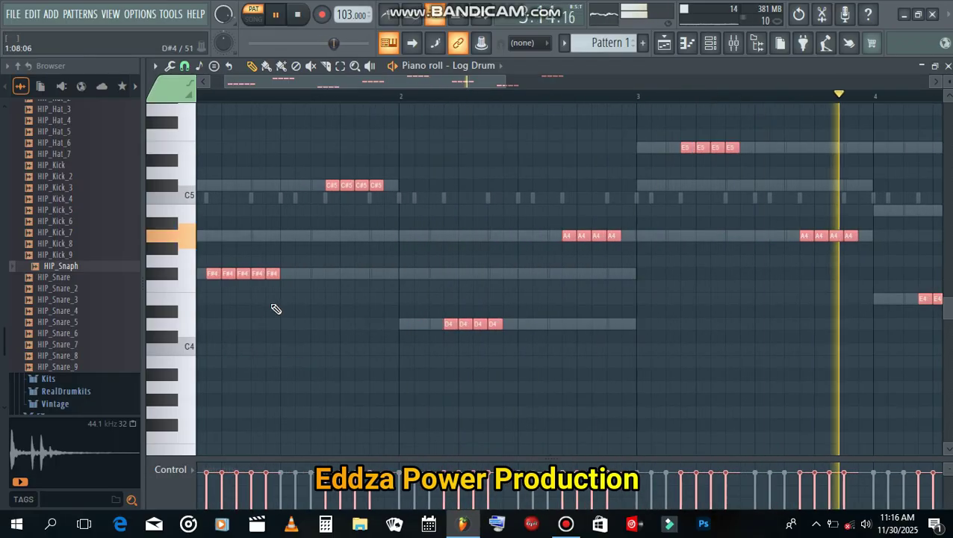
scroll(359, 295, down, 3)
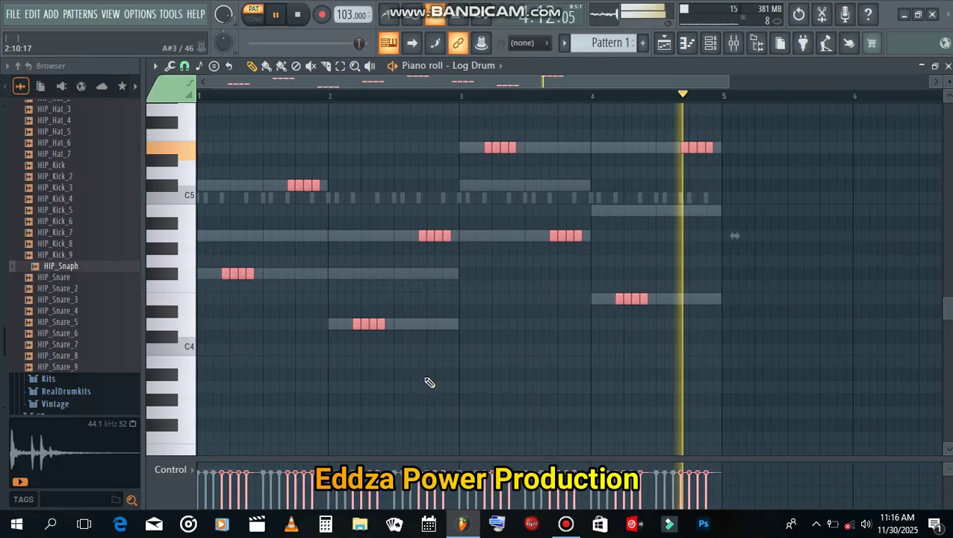
scroll(643, 303, up, 4)
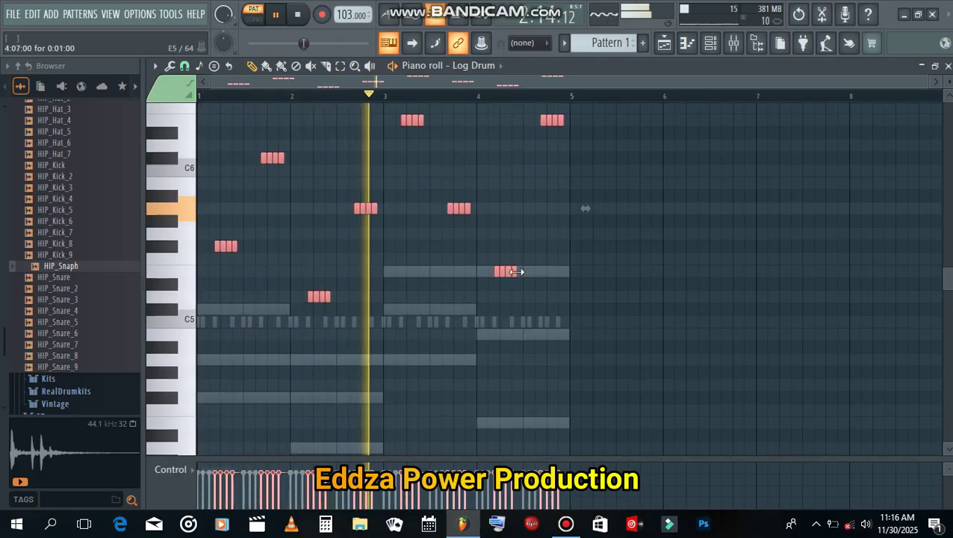
right_click(651, 287)
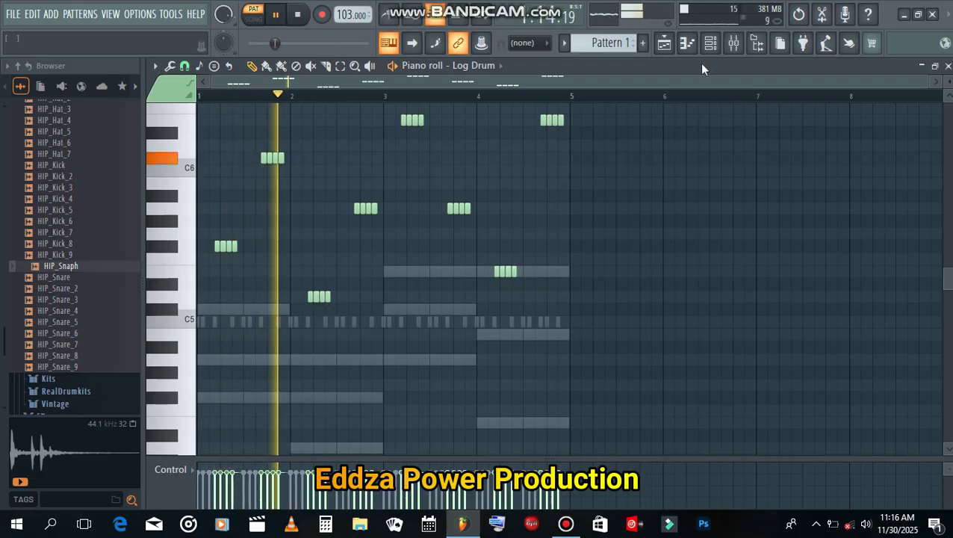
Add another Fruity DX10 channel from the channel rack and load its eFlute preset
click(710, 44)
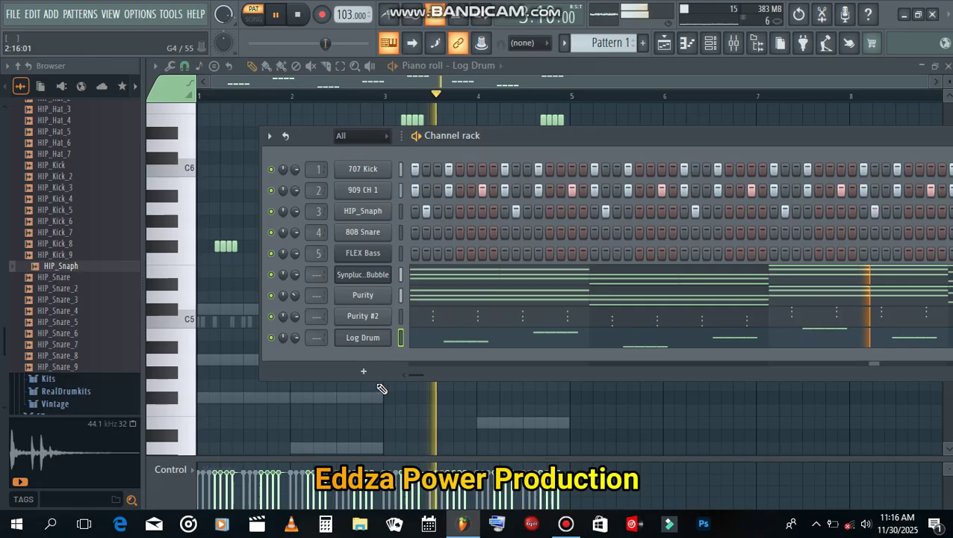
click(364, 373)
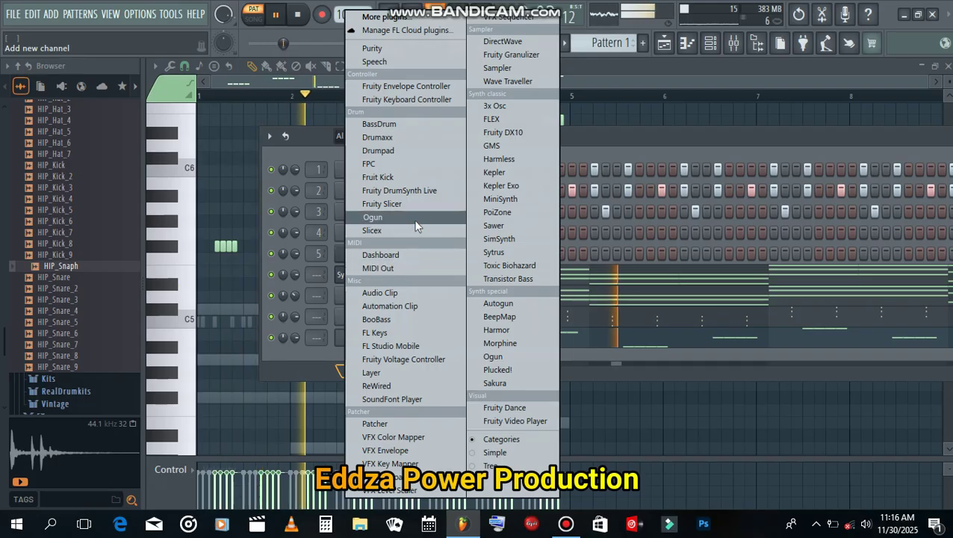
click(499, 131)
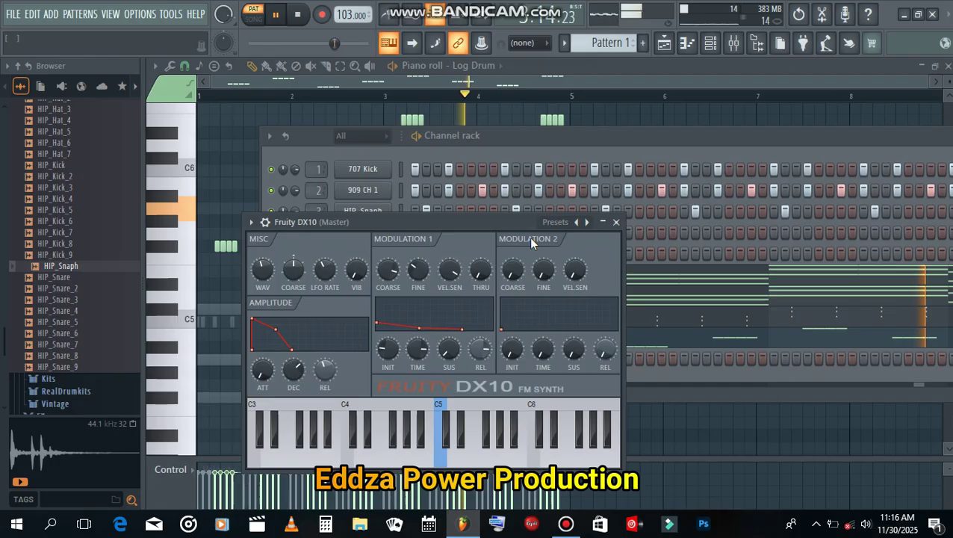
click(557, 222)
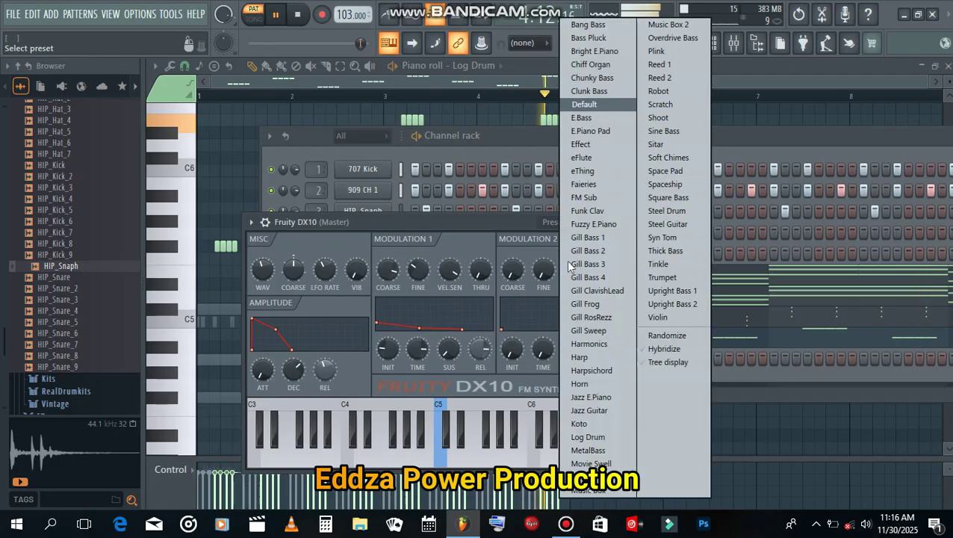
click(589, 159)
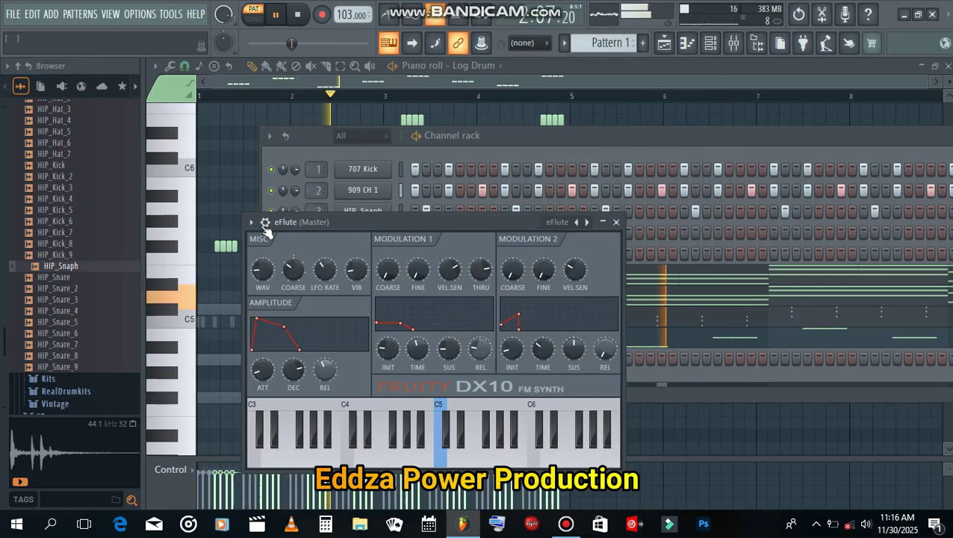
Open the eFlute channel's piano roll and place a one-step F#4 note on step 1 of bar 1
click(252, 224)
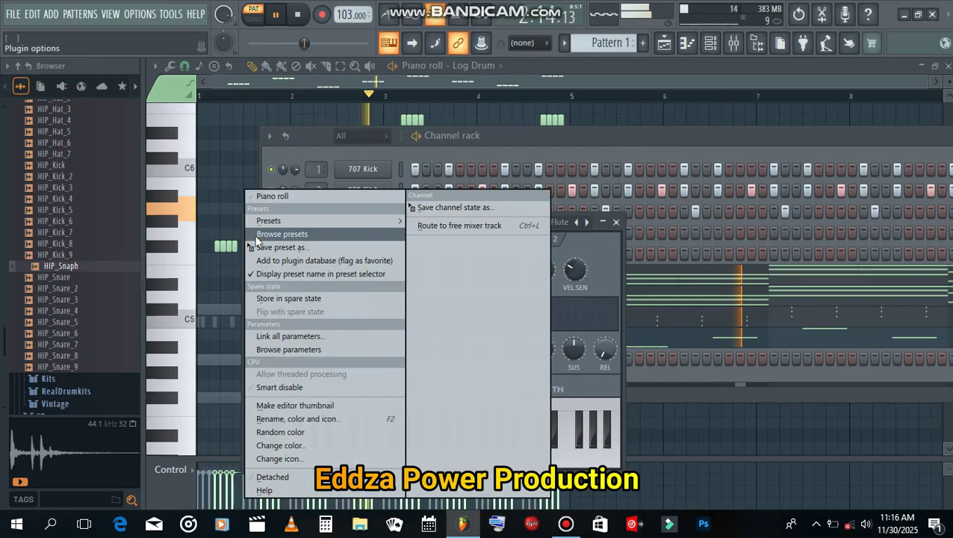
click(285, 195)
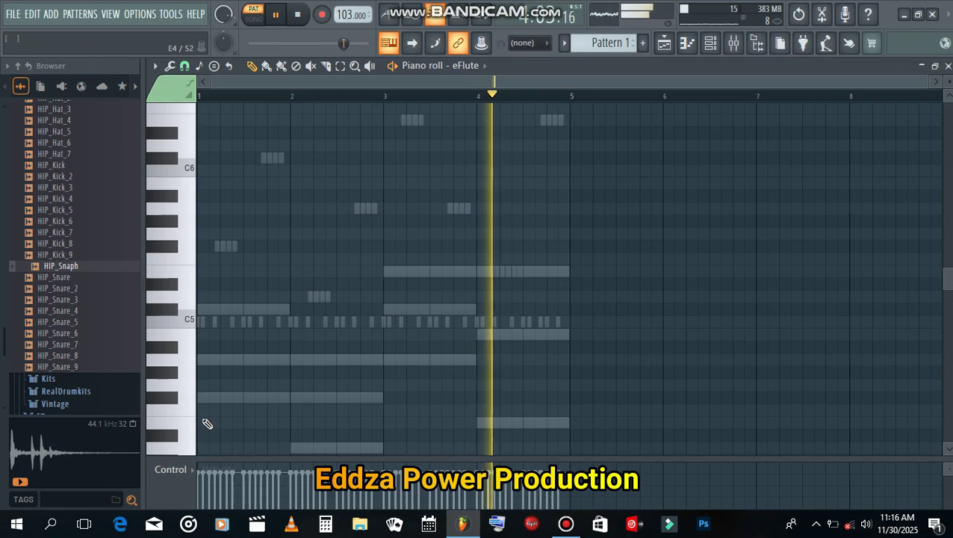
scroll(206, 402, down, 3)
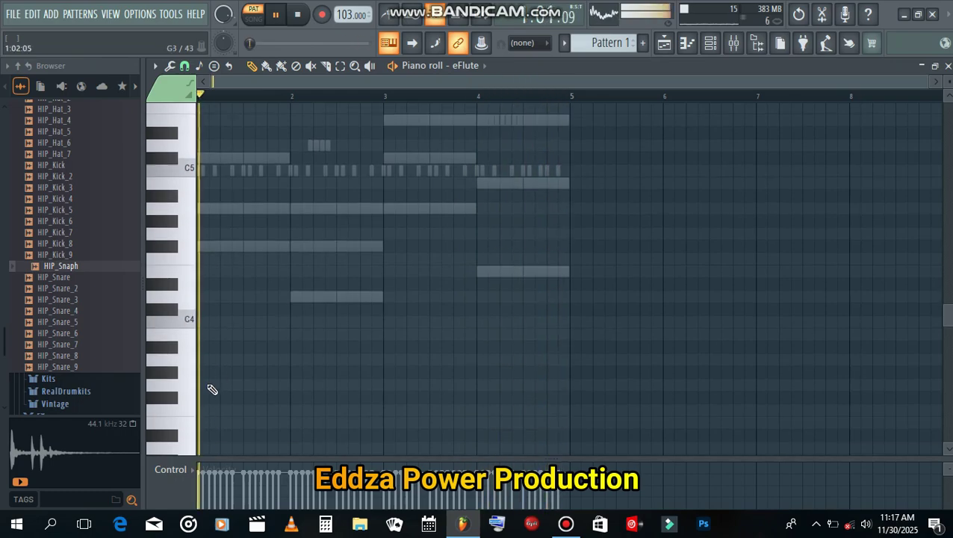
click(206, 245)
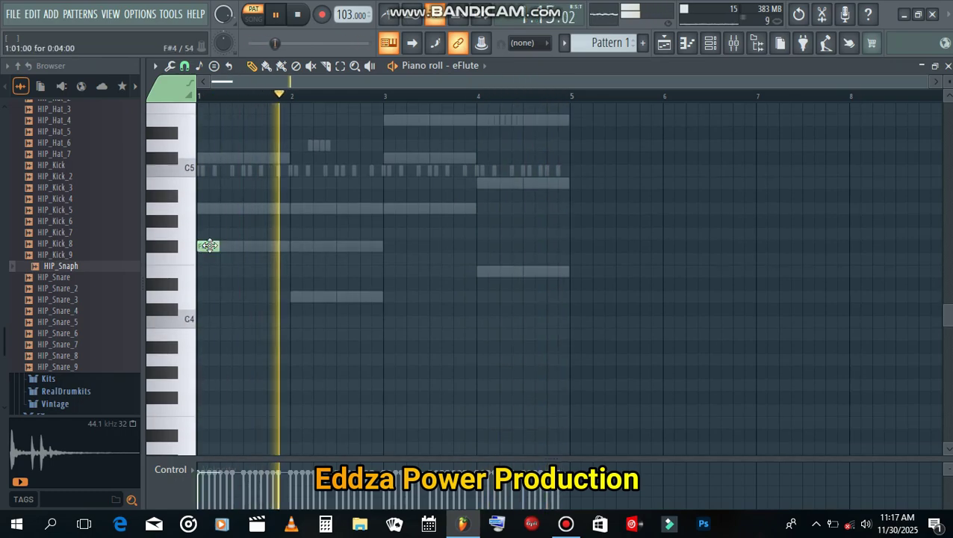
scroll(232, 250, up, 2)
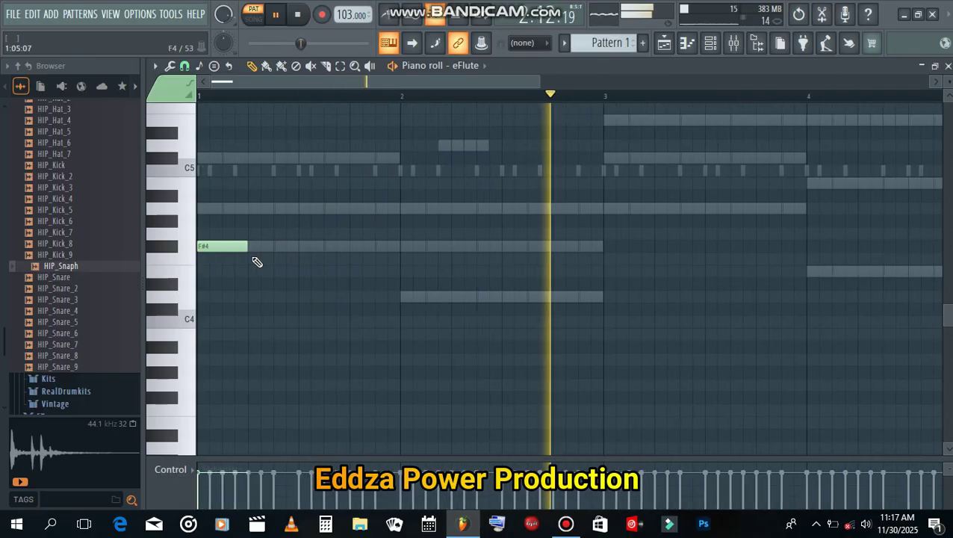
drag(248, 249, 223, 259)
scroll(246, 261, up, 2)
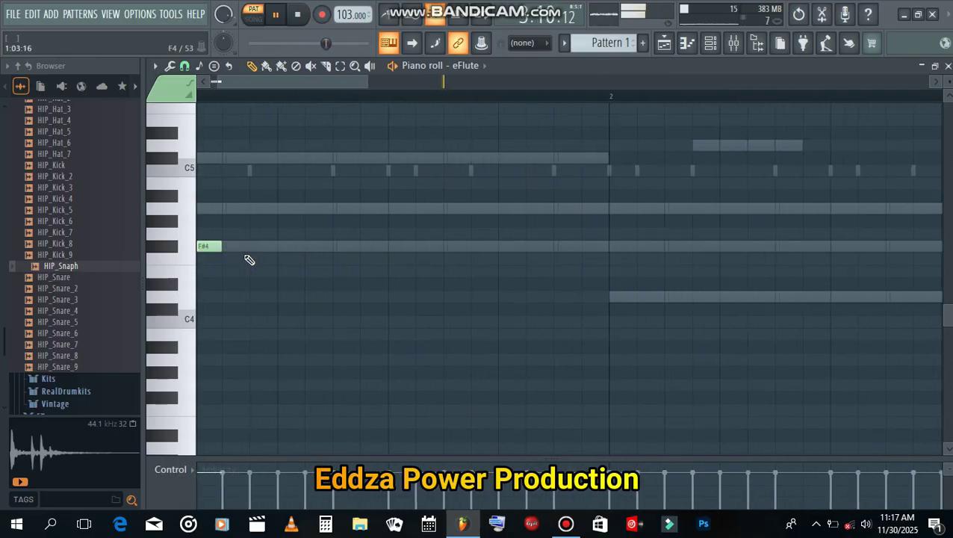
Complete bar 1 of the eFlute melody with an F#4 note on step 4 and C#5 notes on steps 9 and 12
scroll(275, 259, down, 2)
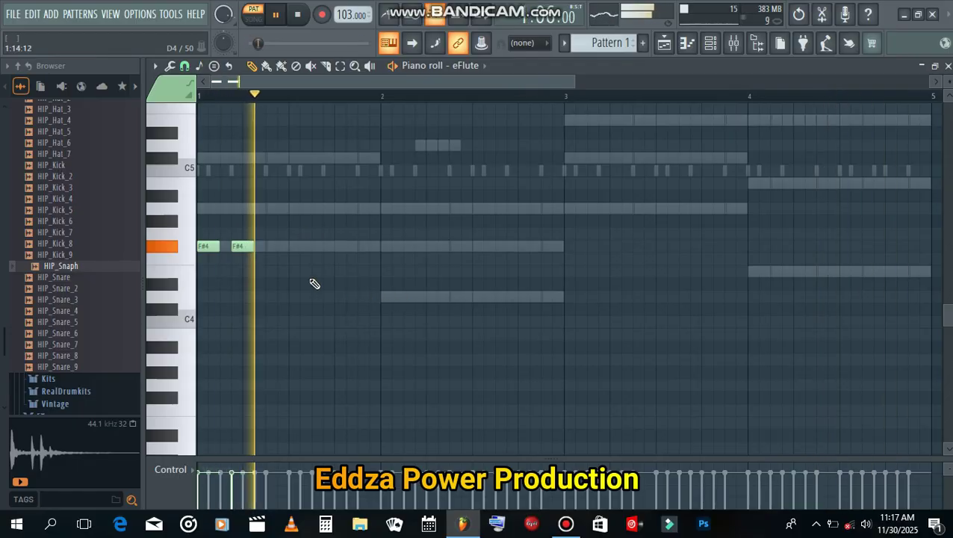
scroll(290, 281, up, 4)
click(293, 309)
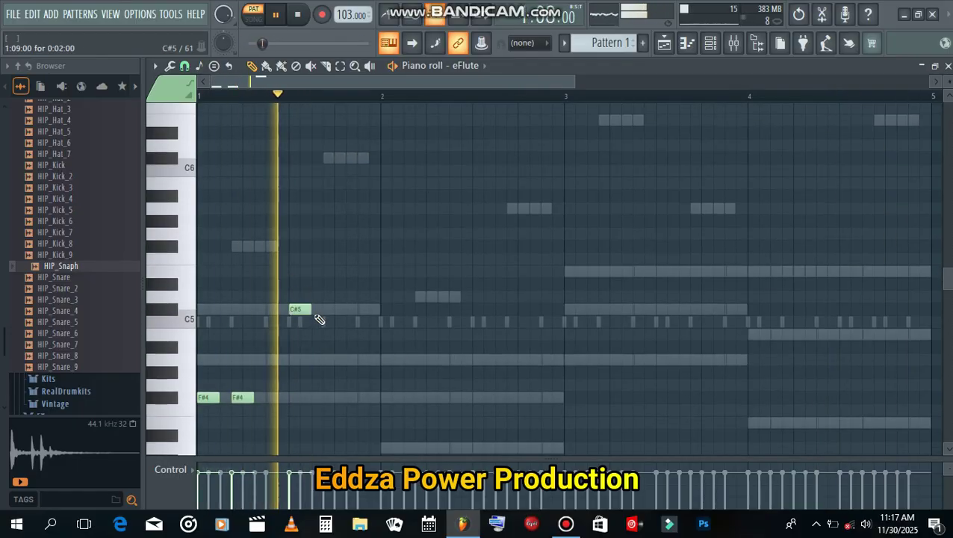
click(327, 310)
Add D4 notes on steps 1 and 4 and A4 notes on steps 9 and 12 of bar 2
scroll(384, 337, down, 3)
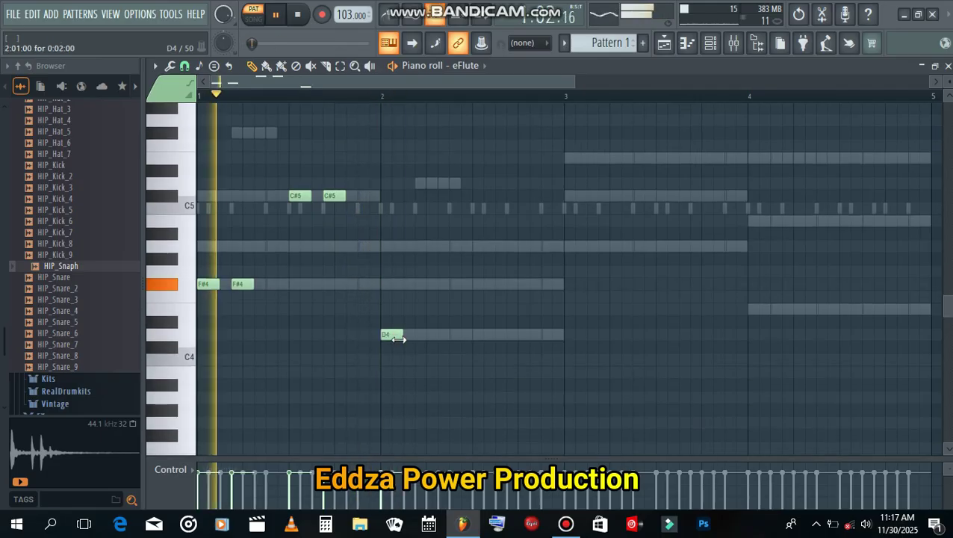
click(424, 334)
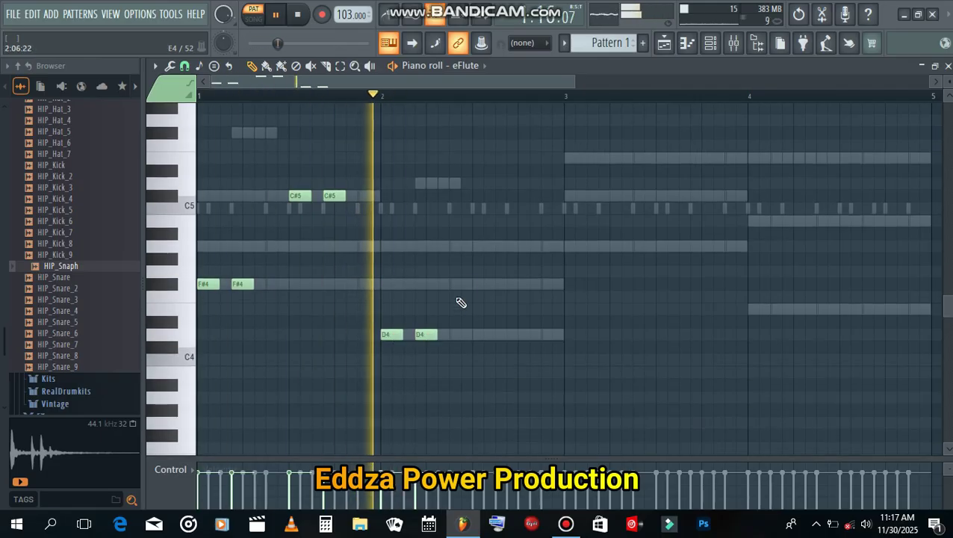
click(480, 247)
click(508, 247)
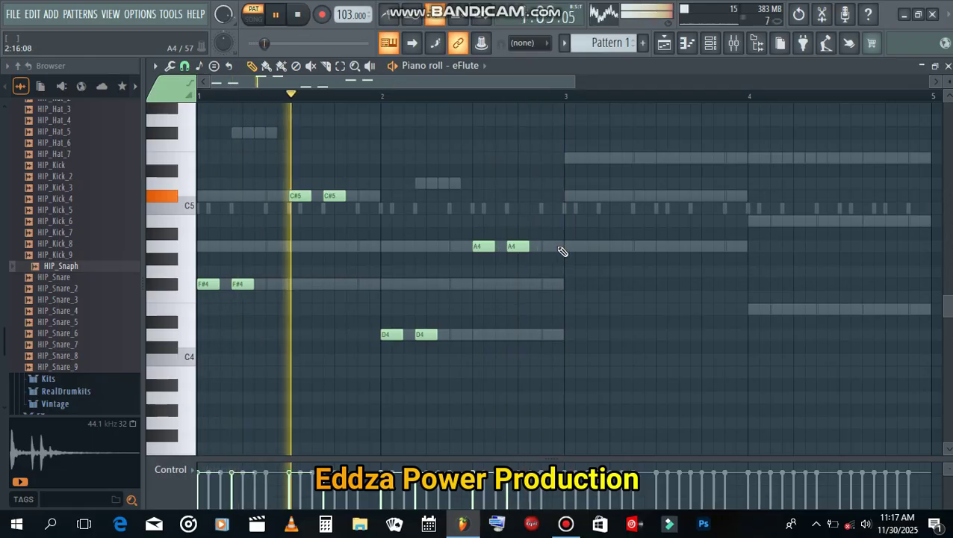
Add E5 notes on steps 1 and 4 and A4 notes on steps 9 and 12 of bar 3
click(573, 157)
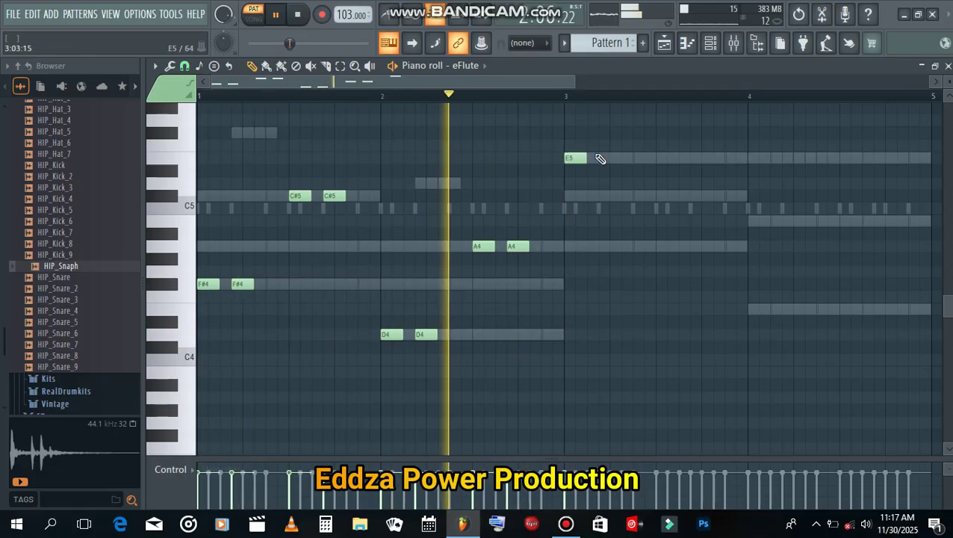
click(602, 157)
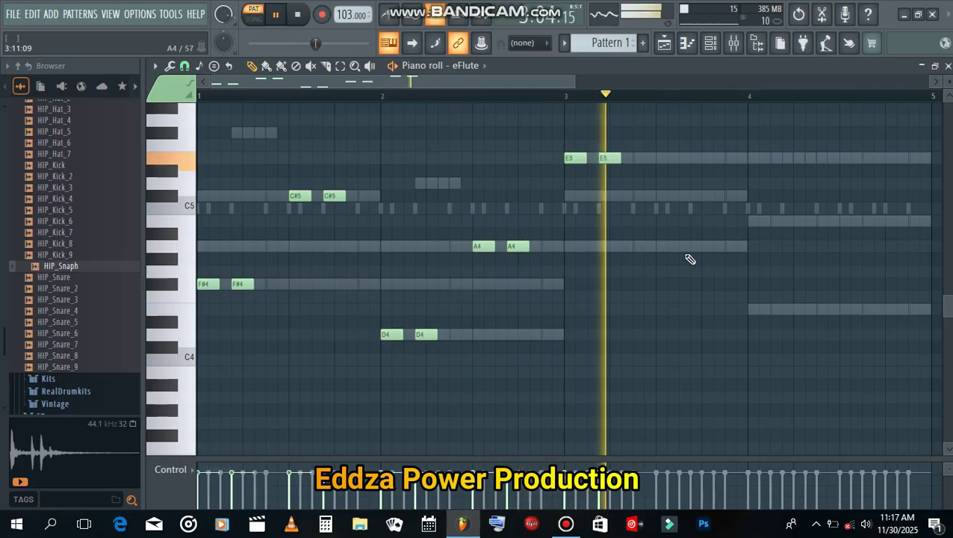
click(692, 246)
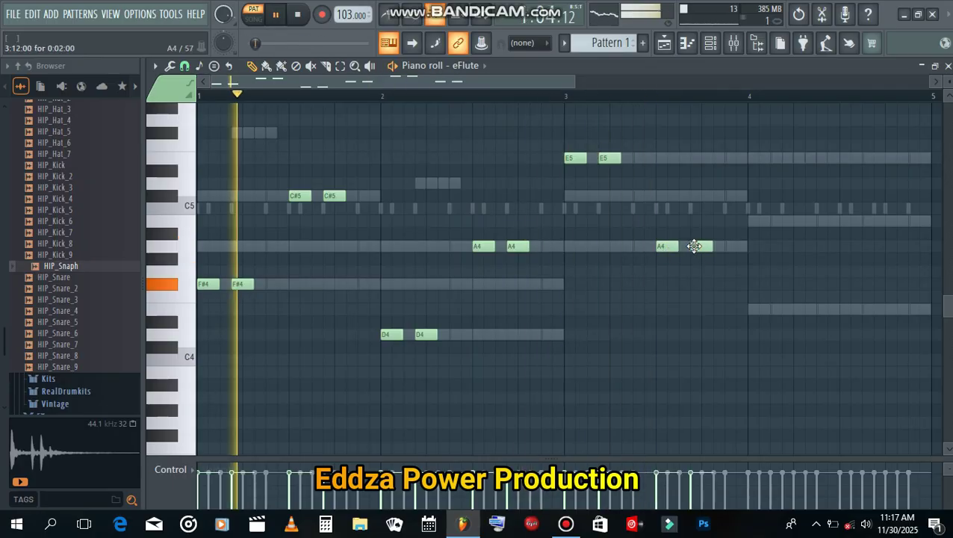
Fill bar 4 with E4 notes on steps 1, 4 and 15 and E5 notes on steps 9 and 12
scroll(616, 266, down, 2)
scroll(662, 271, down, 2)
scroll(667, 277, up, 3)
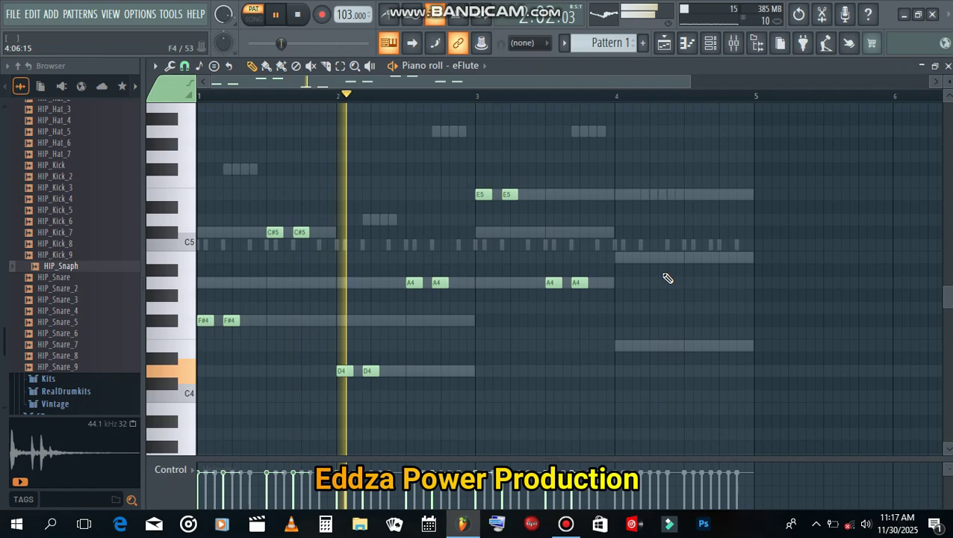
click(620, 347)
click(646, 347)
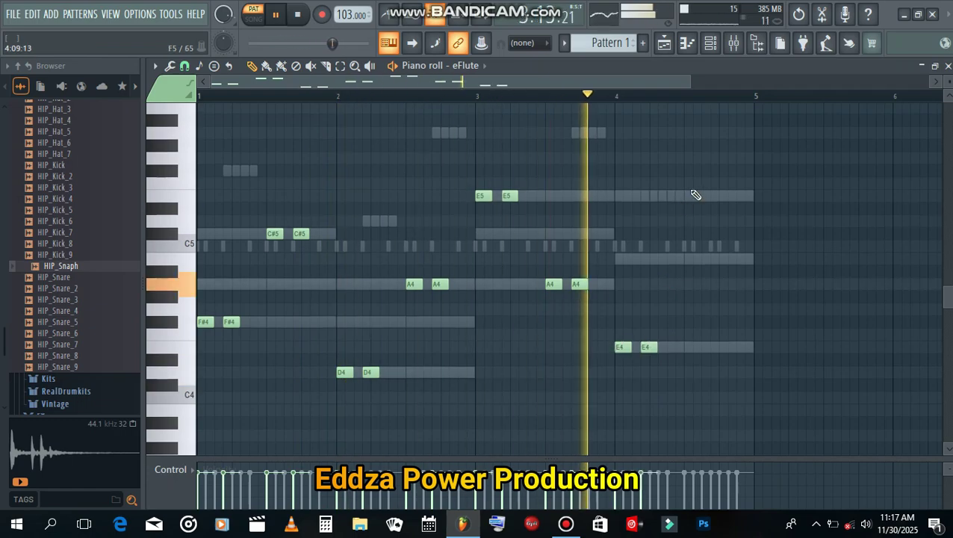
click(688, 196)
click(716, 195)
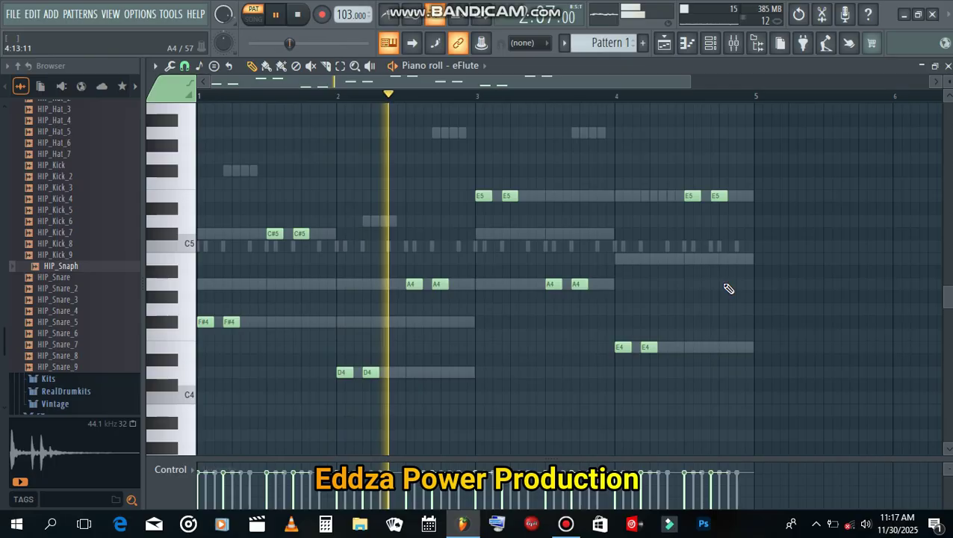
scroll(731, 288, up, 2)
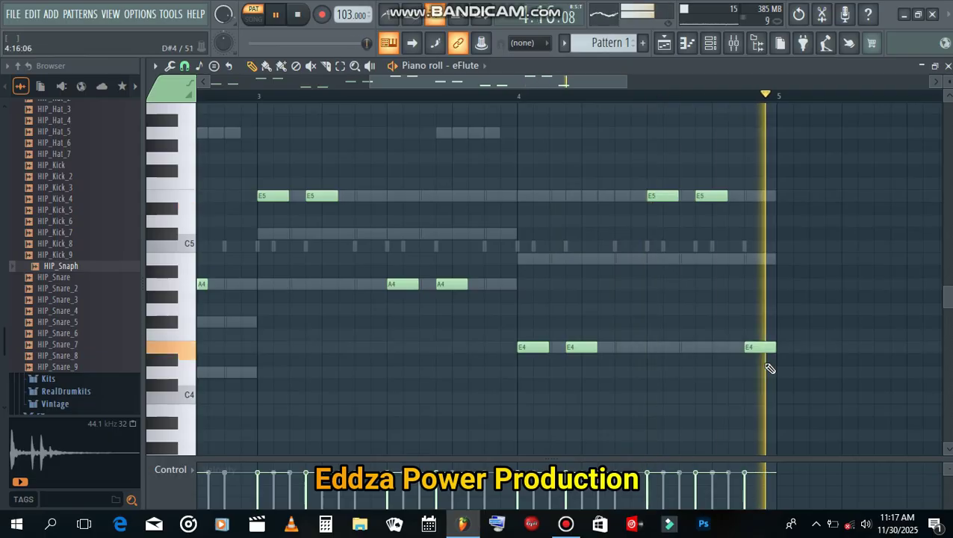
Select the two E5 notes at the start of bar 3 and lower them seven semitones to A4
scroll(770, 367, down, 2)
drag(543, 213, 489, 196)
key(shift+Down)
key(shift+Down)
key(shift+Down)
key(shift+Down)
key(shift+Down)
key(shift+Down)
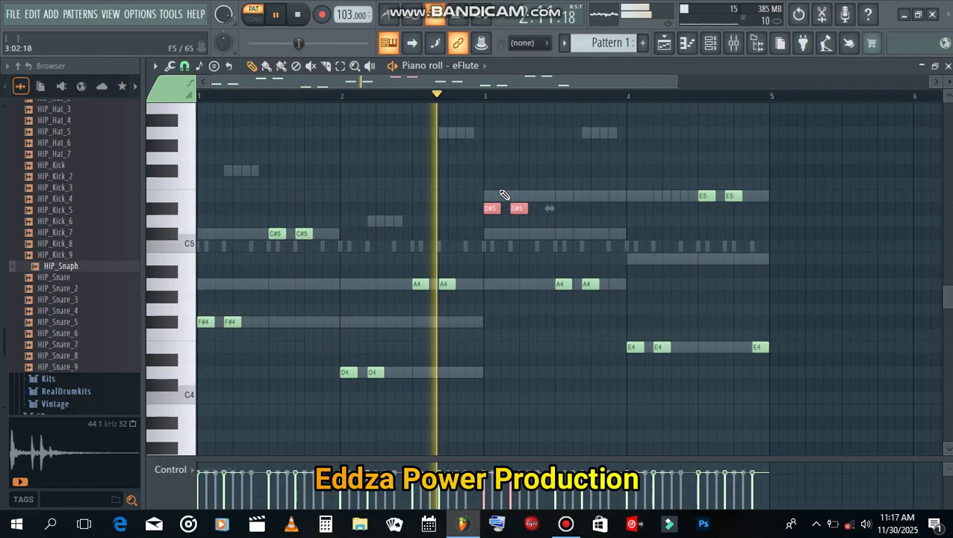
key(shift+Down)
Select the A4 notes on steps 9 and 12 of bar 3 and raise them seven semitones to E5
drag(595, 299, 551, 279)
key(shift+Up)
key(shift+Up)
key(shift+Up)
key(shift+Up)
key(shift+Up)
key(shift+Up)
key(shift+Up)
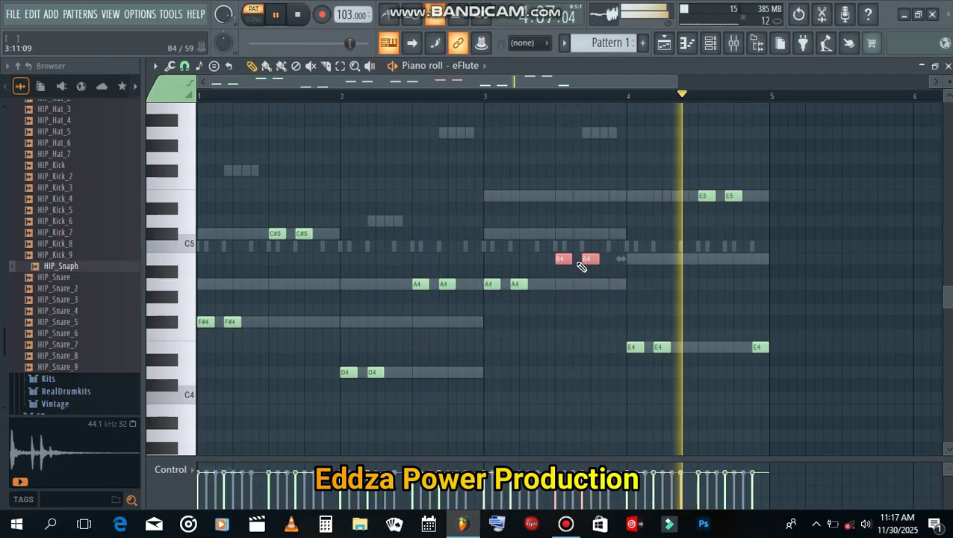
scroll(688, 309, down, 1)
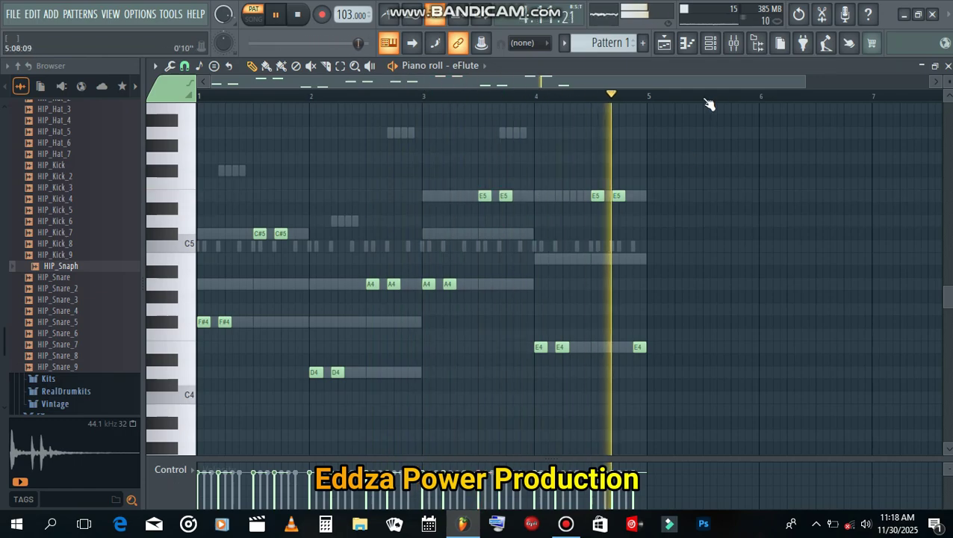
Add another Purity channel from the channel rack and load its GM Normal Halo Pad preset
click(710, 43)
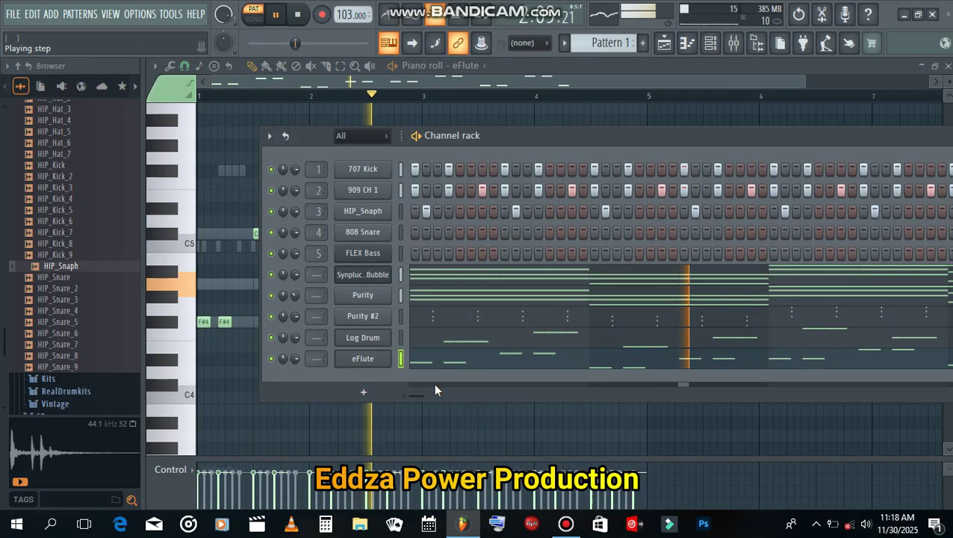
click(363, 393)
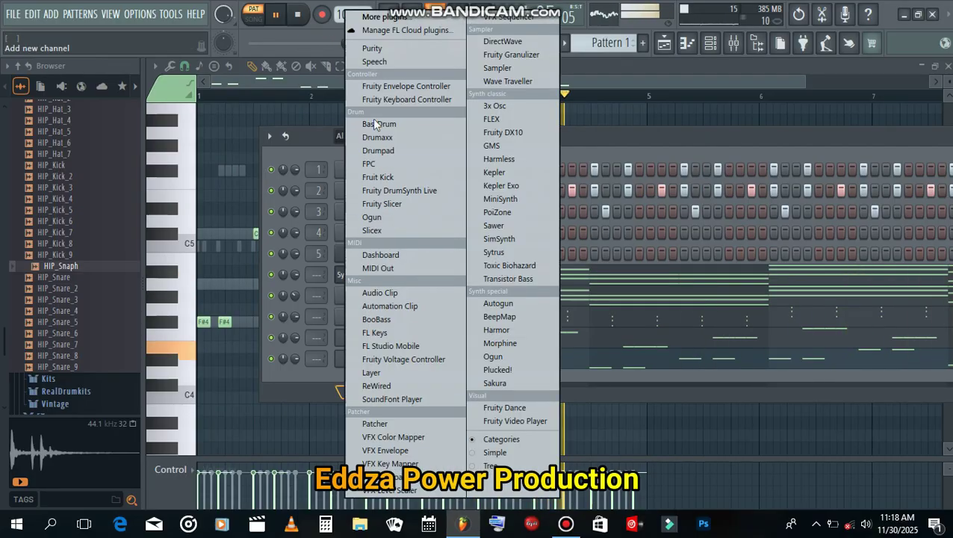
click(383, 51)
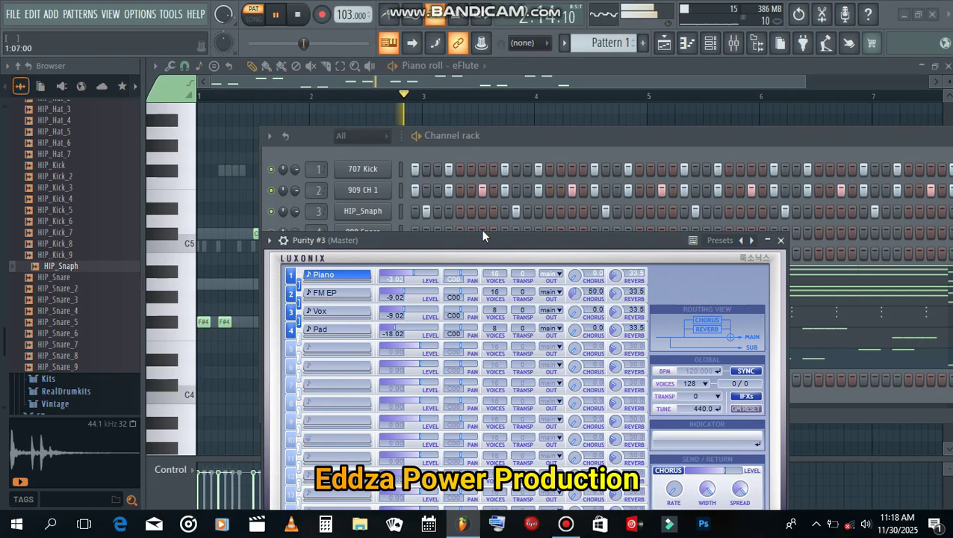
drag(505, 245, 566, 82)
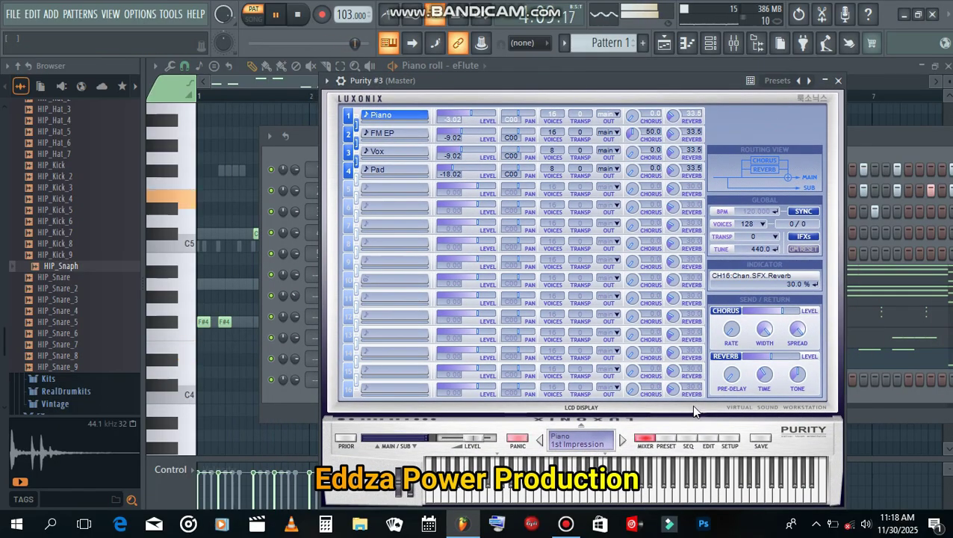
click(666, 439)
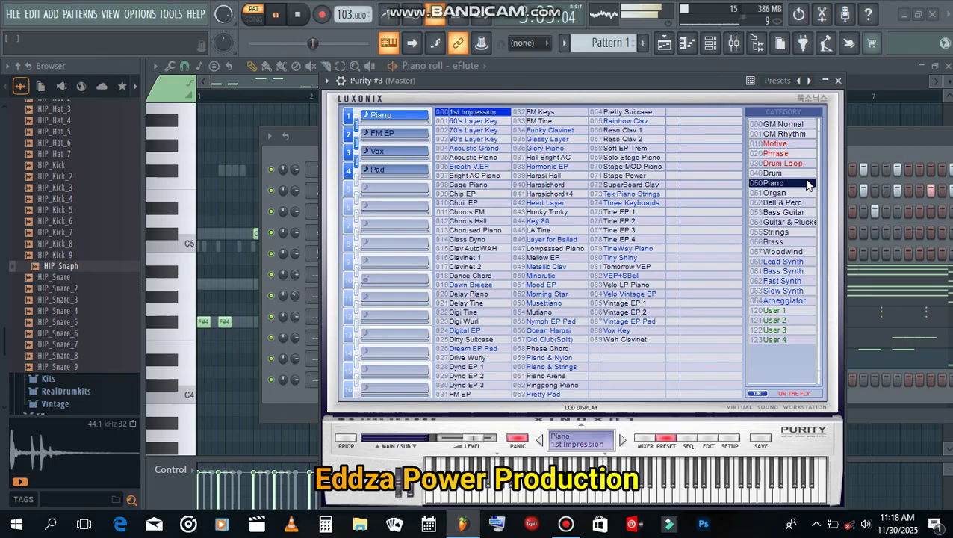
click(784, 124)
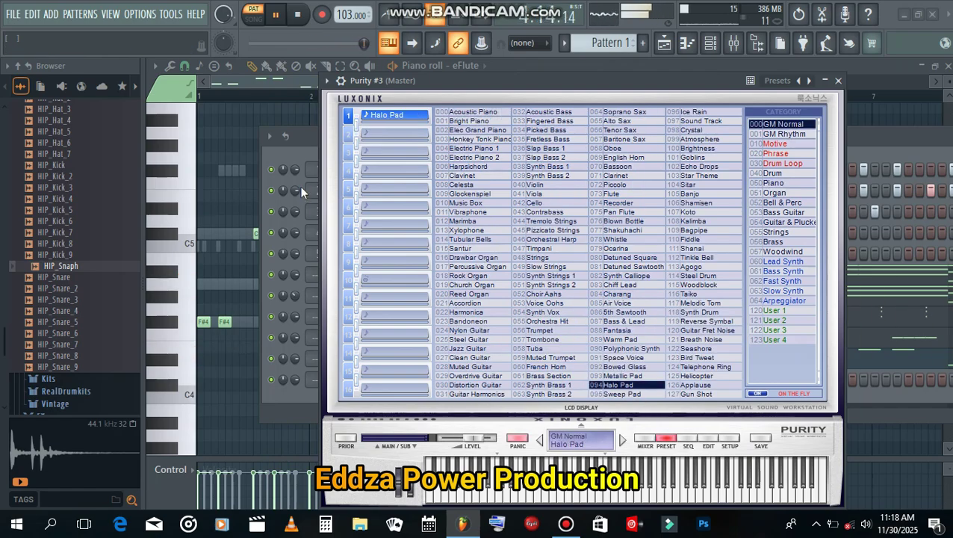
Open the new Purity channel's piano roll and place one-step C#5 and A4 notes on steps 7 and 11 of bar 1
click(327, 81)
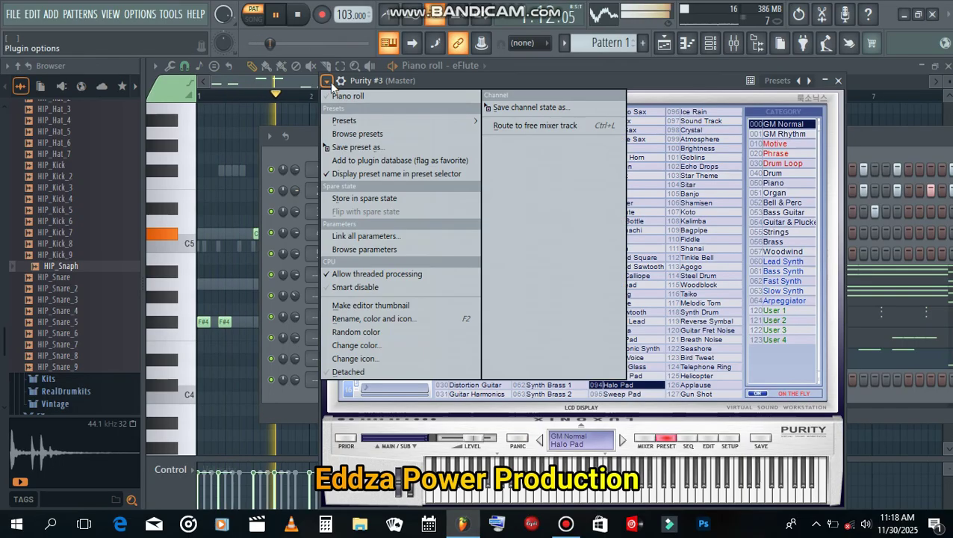
click(348, 96)
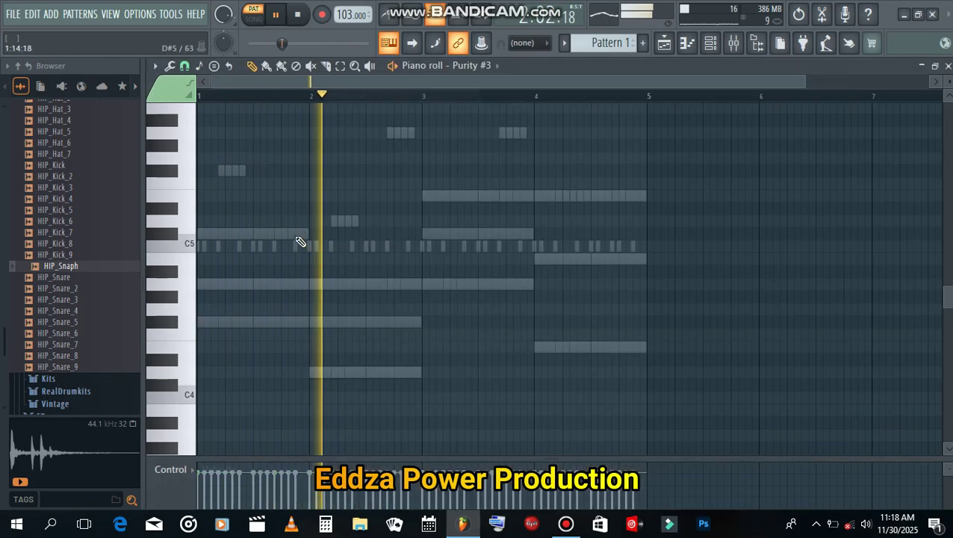
click(243, 233)
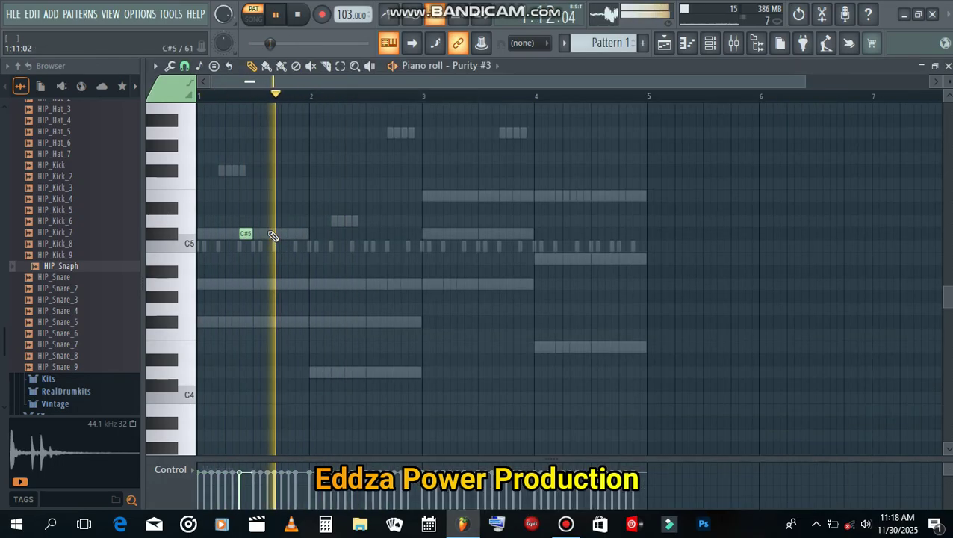
drag(251, 233, 223, 254)
scroll(232, 255, up, 3)
key(space)
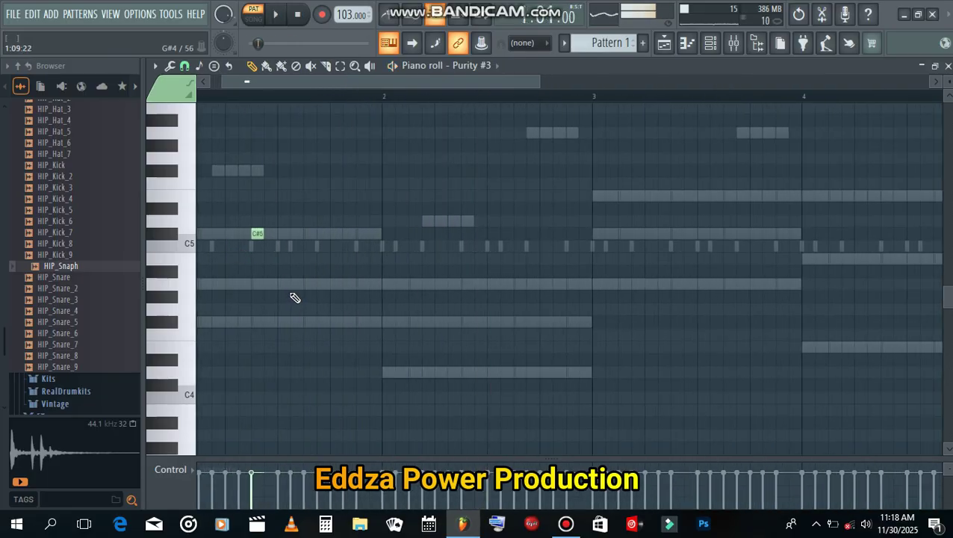
click(308, 283)
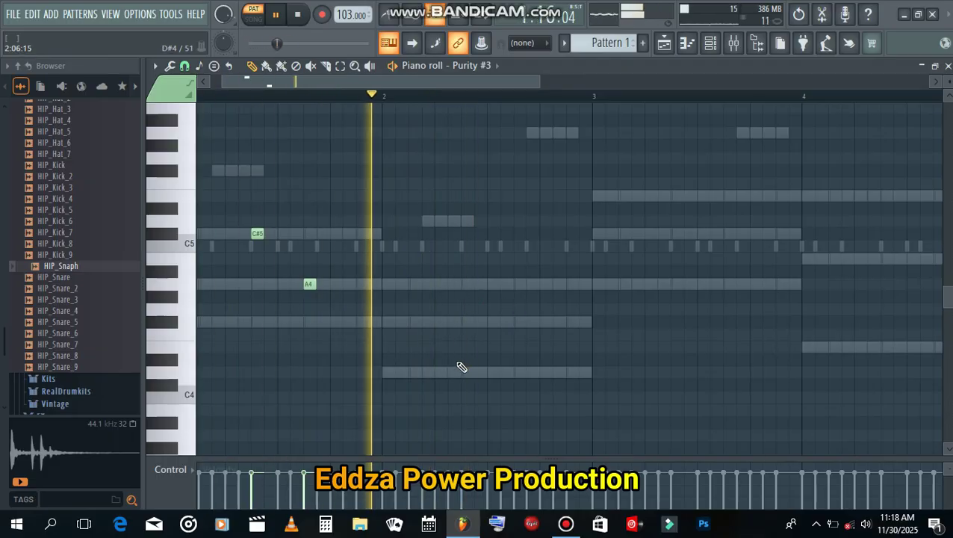
Place a one-step D4 on step 7 and A4 on step 11 of bar 2, deleting the misplaced A4 on step 12
click(473, 372)
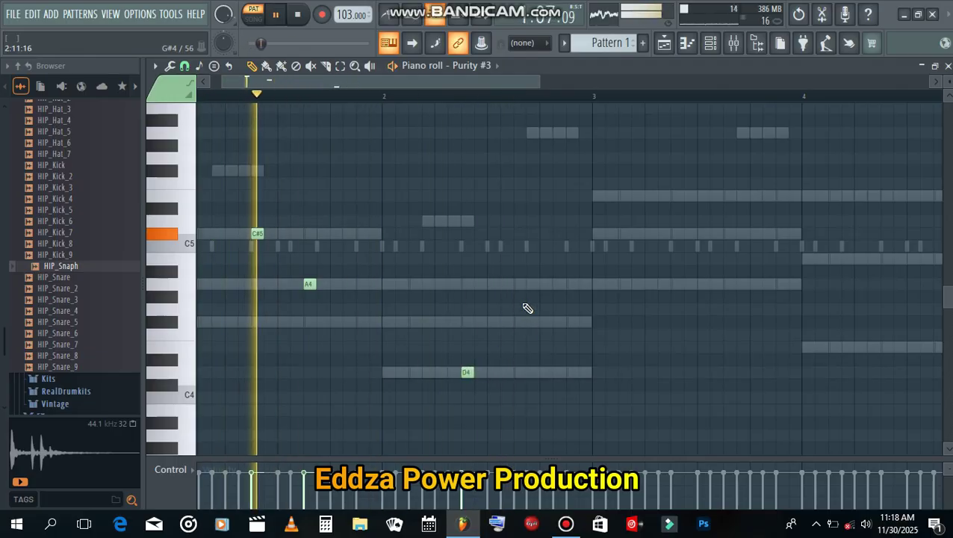
click(531, 285)
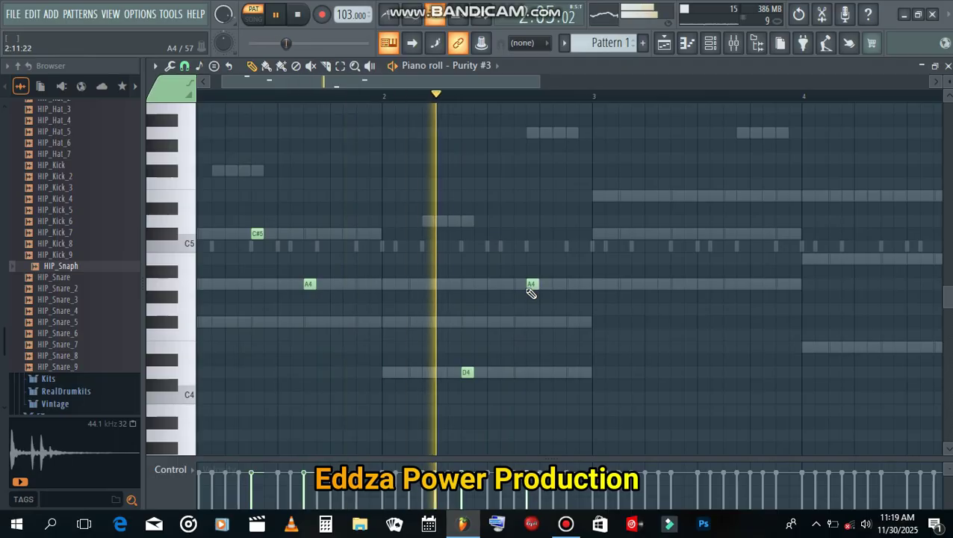
click(518, 284)
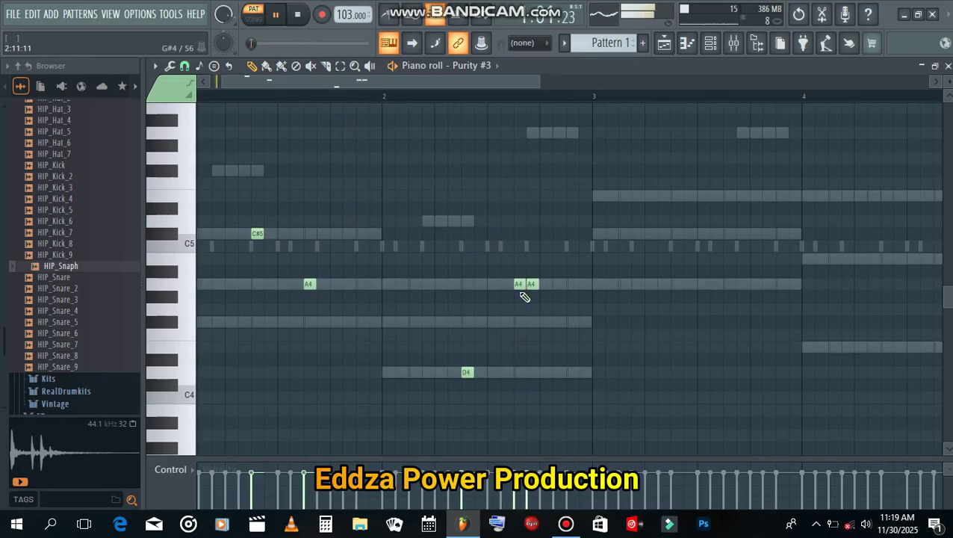
right_click(530, 284)
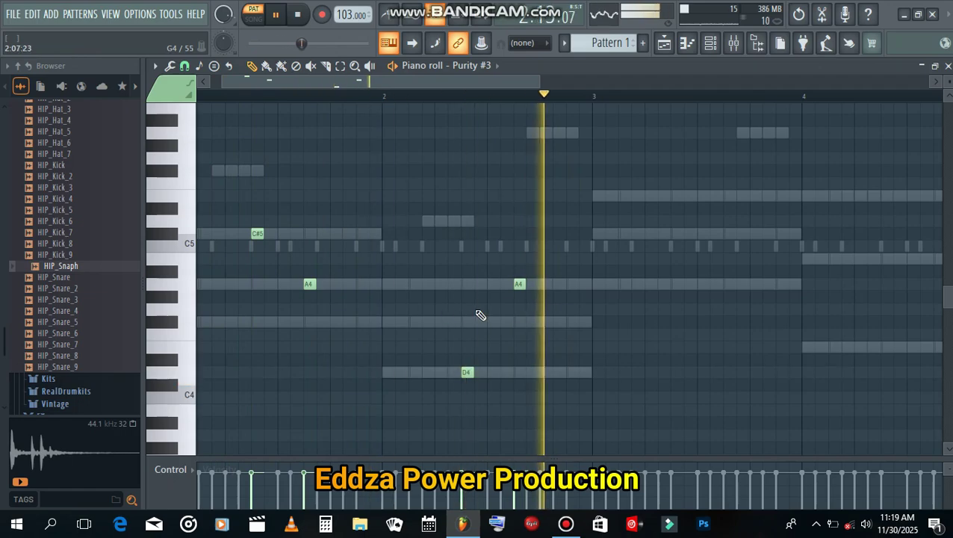
Place a one-step E5 note on step 7 and a one-step A4 note on step 11 of bar 3
scroll(493, 315, down, 1)
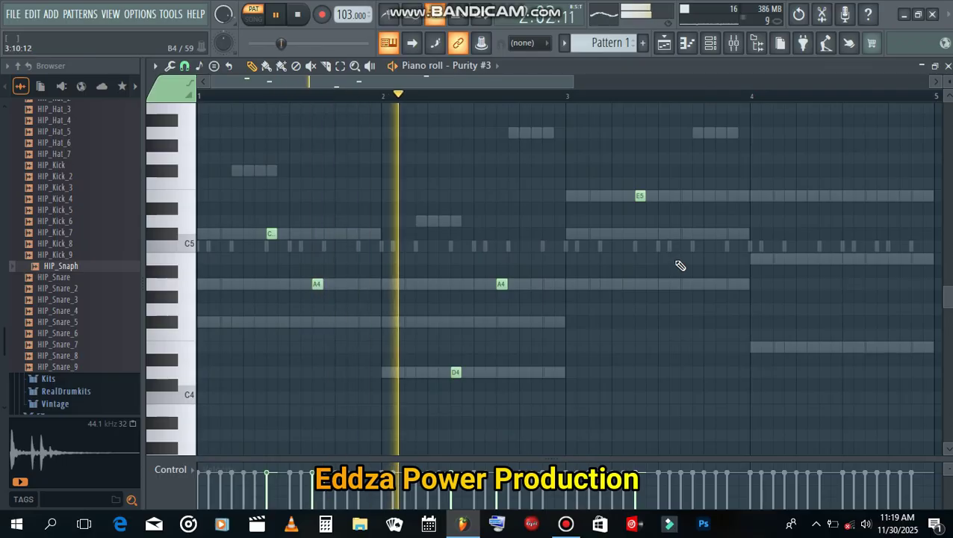
scroll(693, 272, up, 2)
click(681, 284)
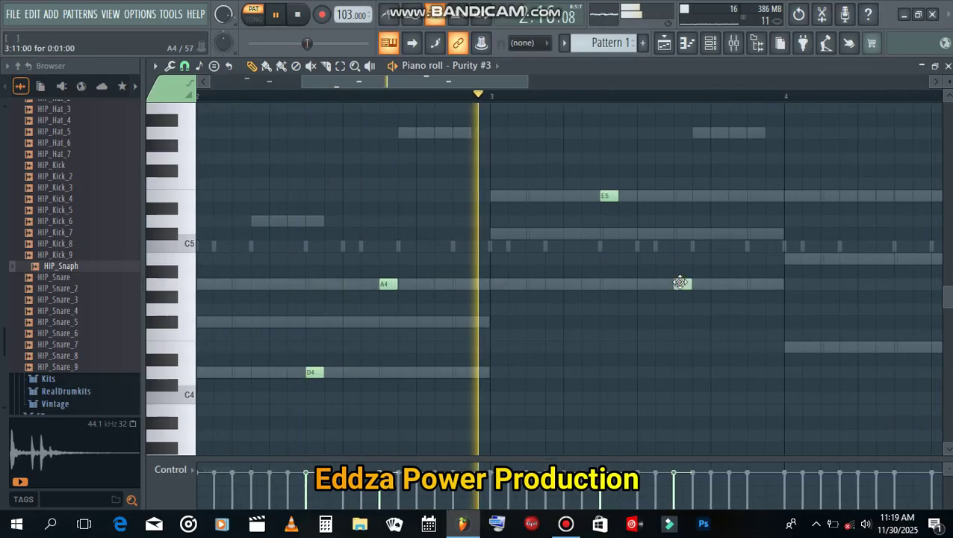
Place a one-step B4 note on step 5 of bar 4 and audition the pattern
scroll(660, 281, down, 2)
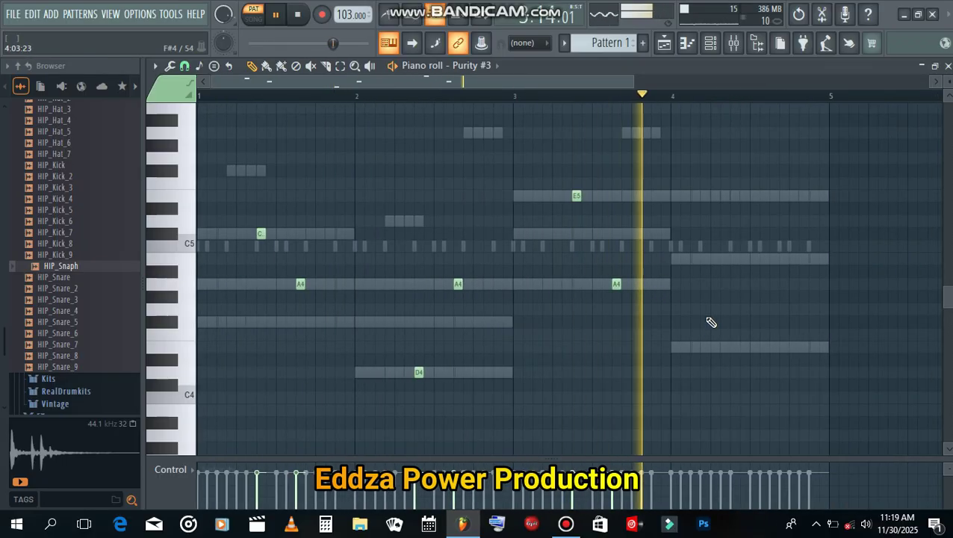
click(715, 259)
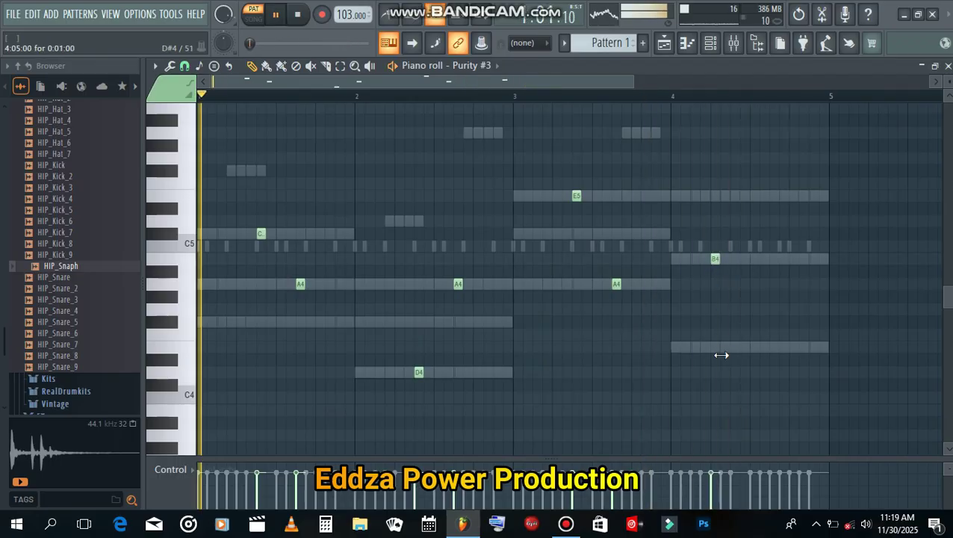
key(space)
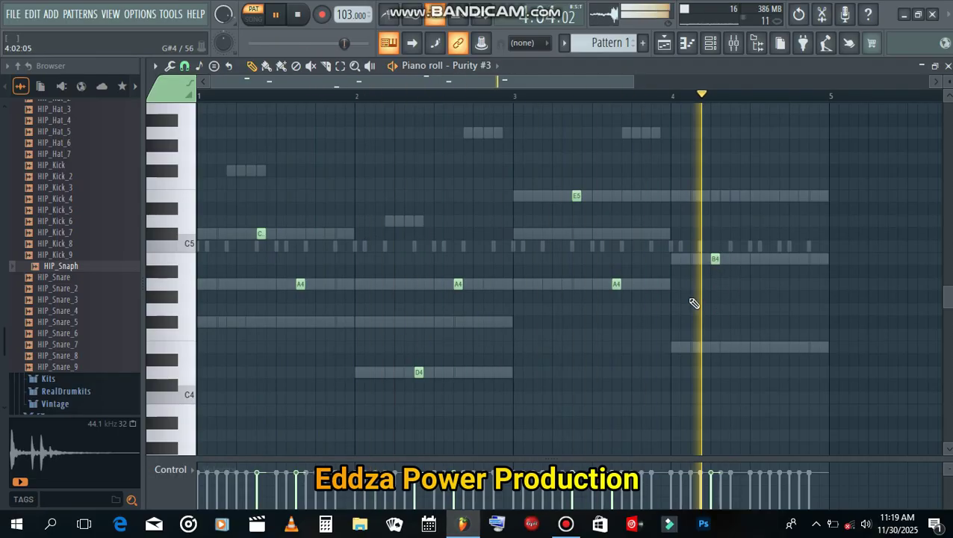
Complete bar 4 with a one-step E4 on step 7 and B4 on step 11, and transpose the whole line up one octave
drag(715, 258, 737, 378)
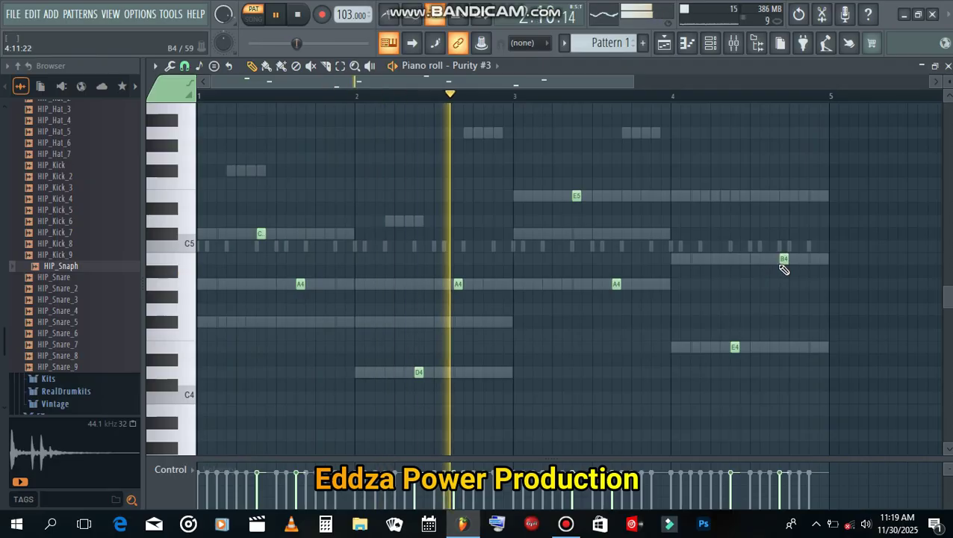
drag(783, 259, 775, 259)
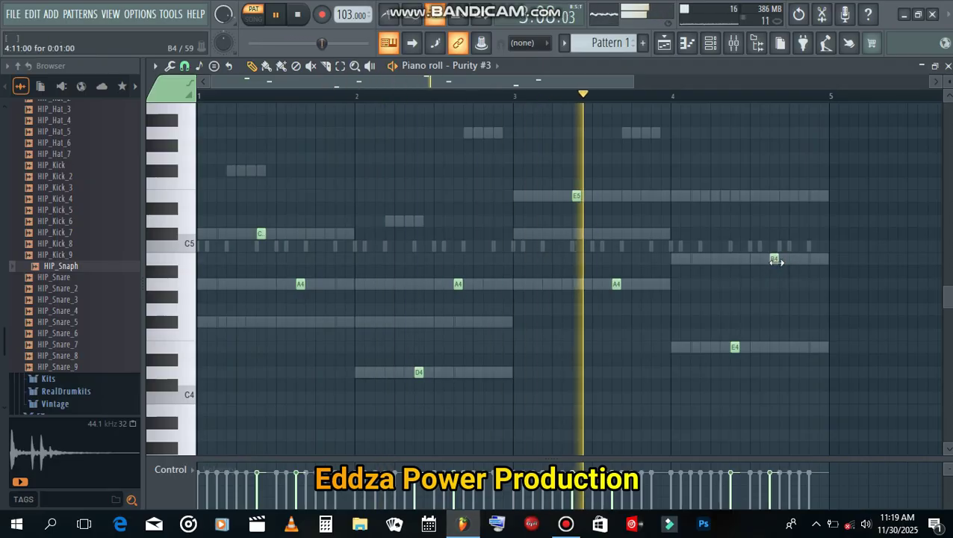
key(ctrl+Up)
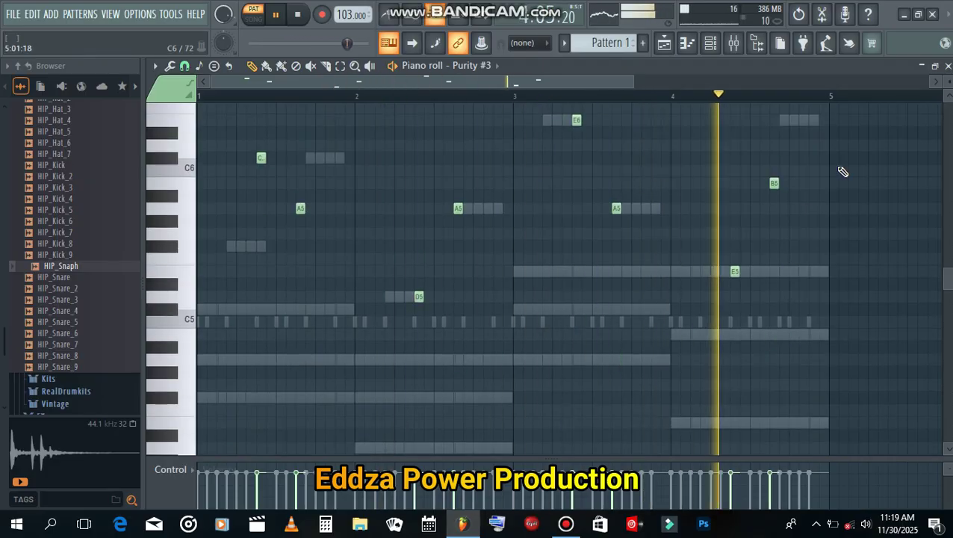
click(711, 43)
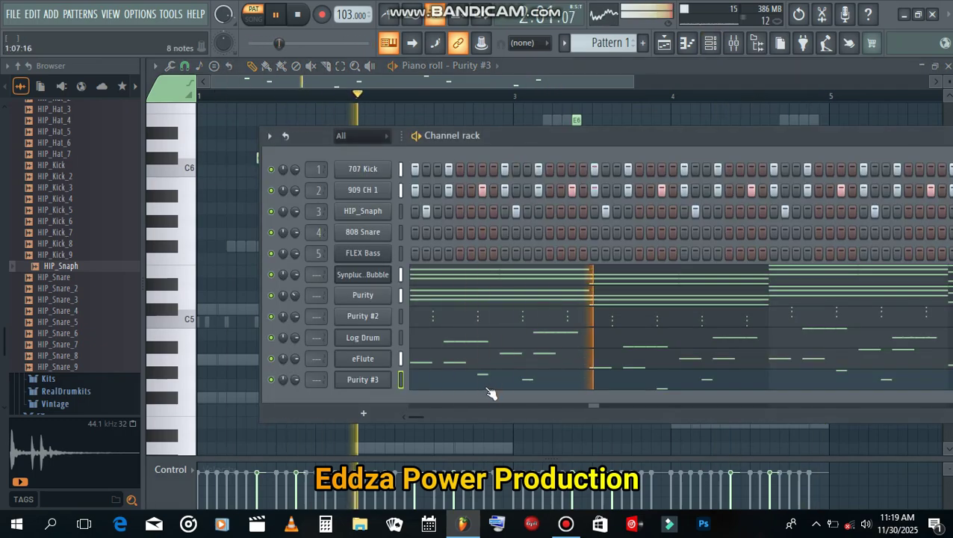
key(F6)
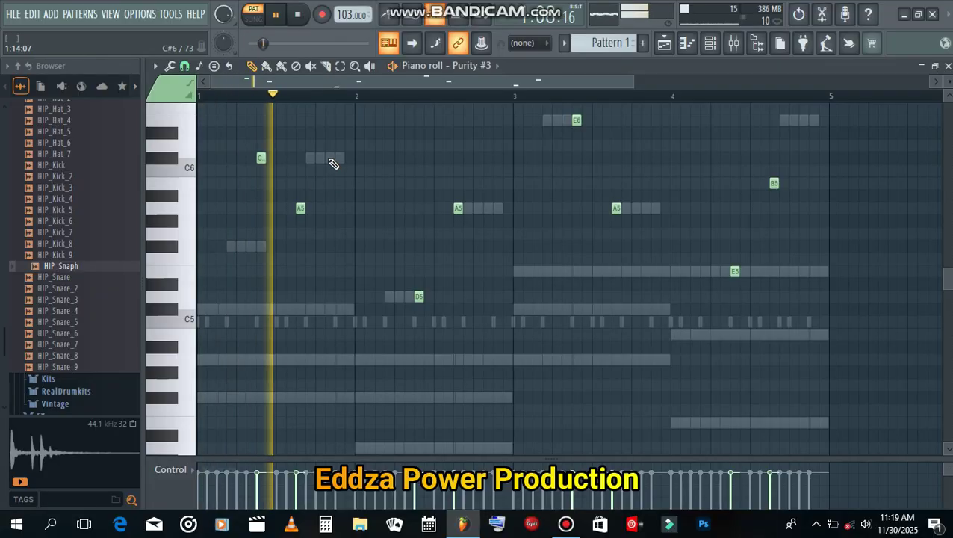
Place one-step notes on step 15 of each bar: F#5 in bar 1, B5 in bar 2, E5 in bar 3 and E6 in bar 4
drag(343, 163, 338, 249)
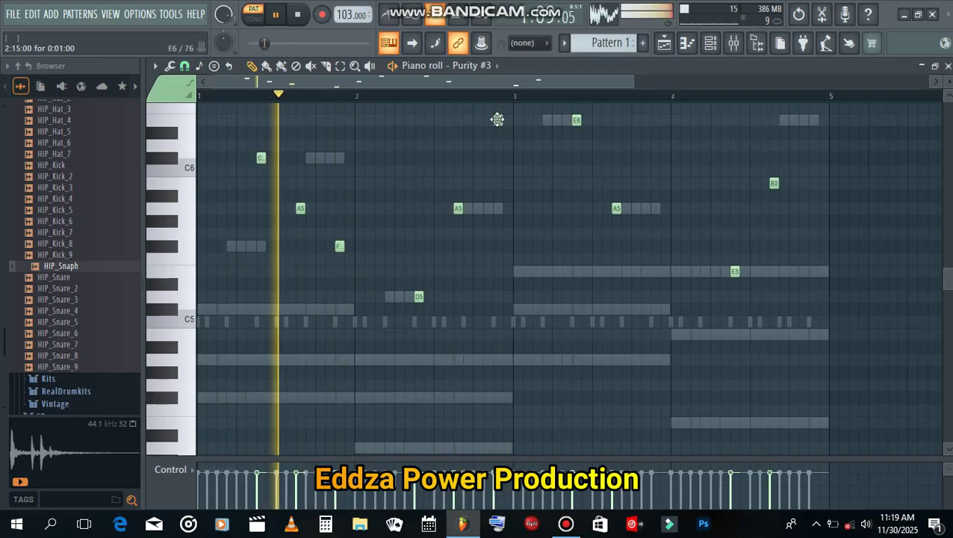
scroll(497, 119, up, 1)
drag(498, 119, 495, 178)
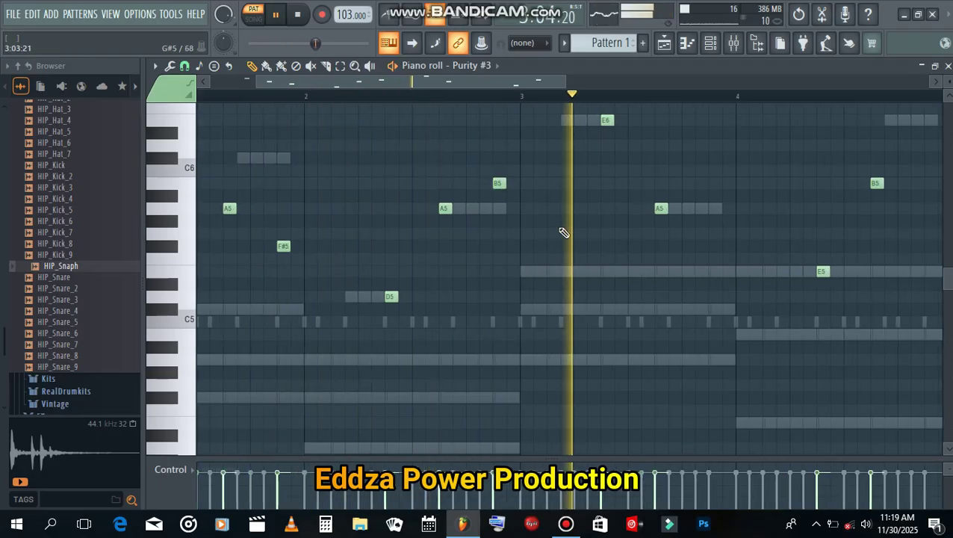
click(714, 259)
key(space)
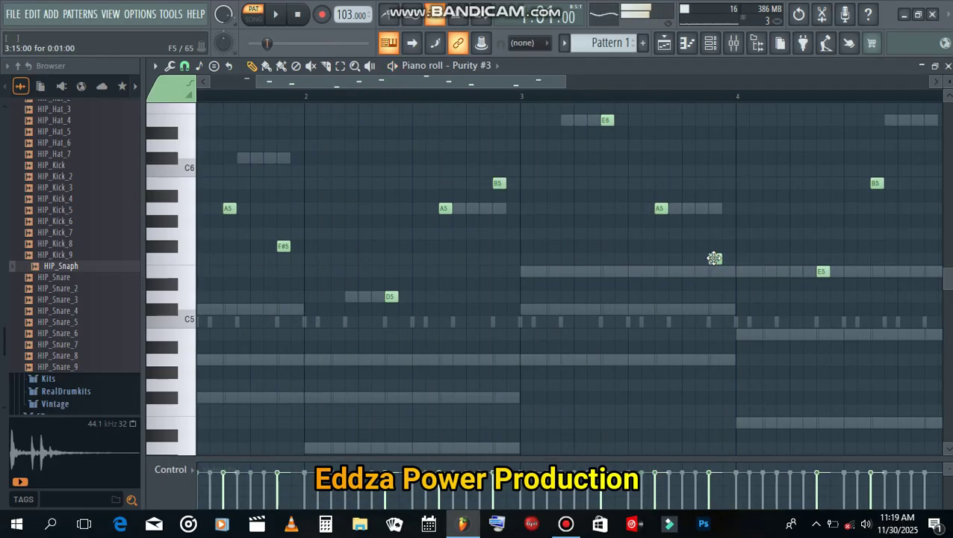
key(space)
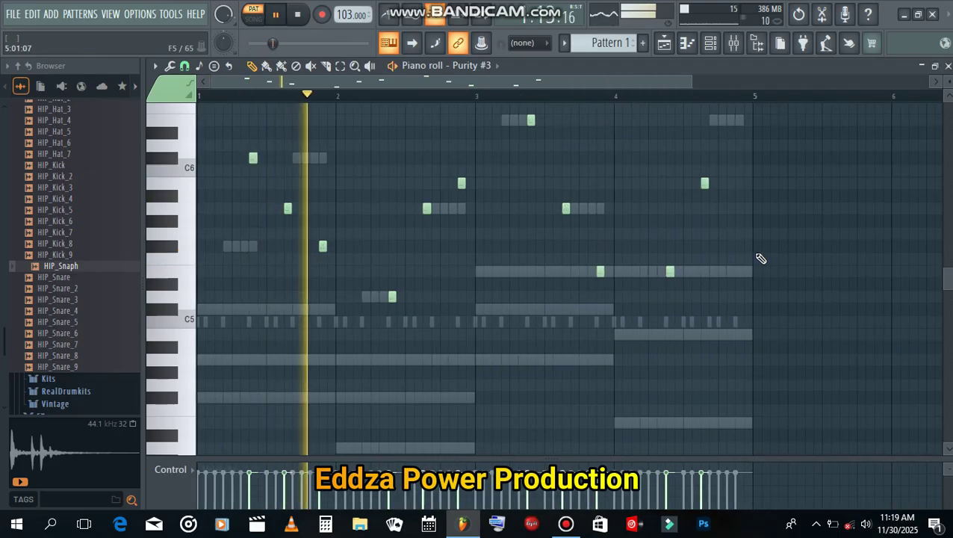
scroll(758, 258, down, 1)
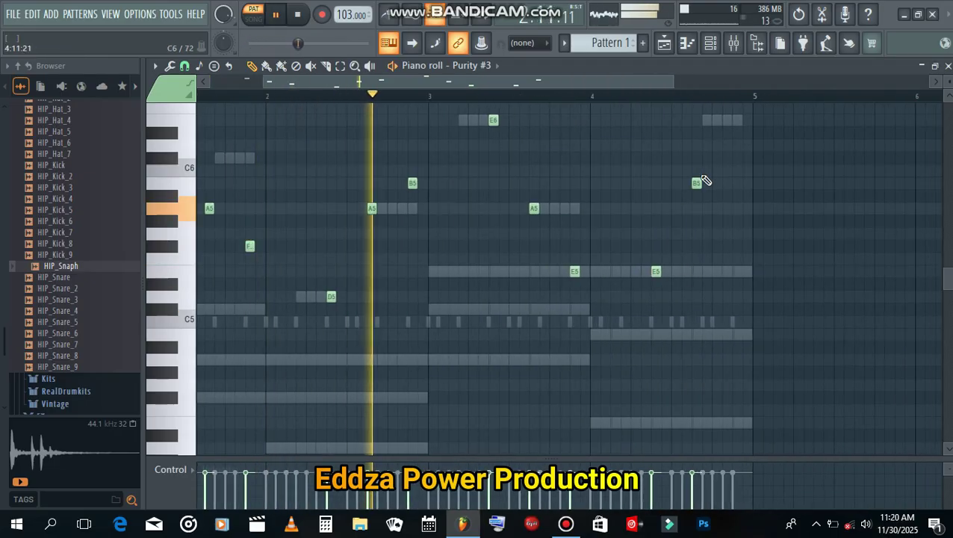
click(728, 120)
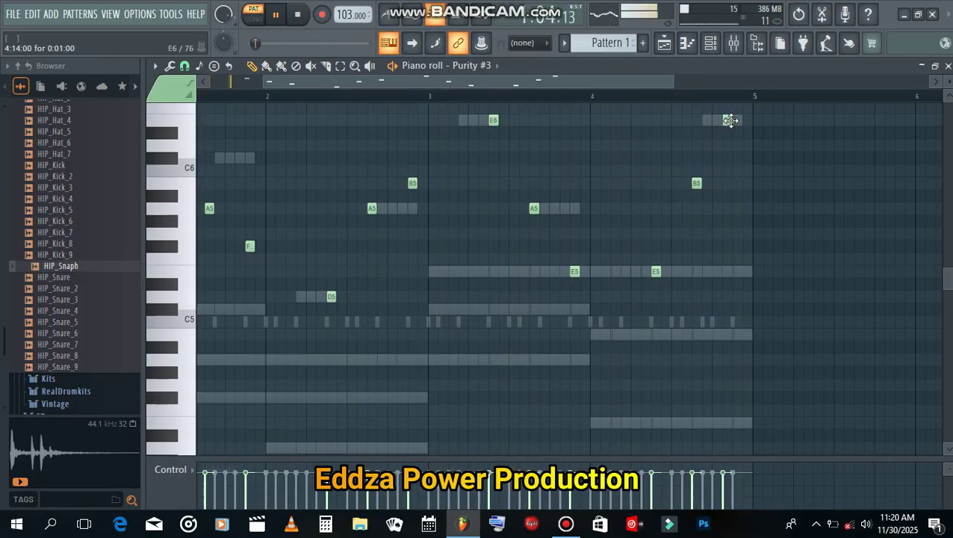
Add another Purity channel and load the Sfz Sharp Attack preset from the Brass category
click(715, 46)
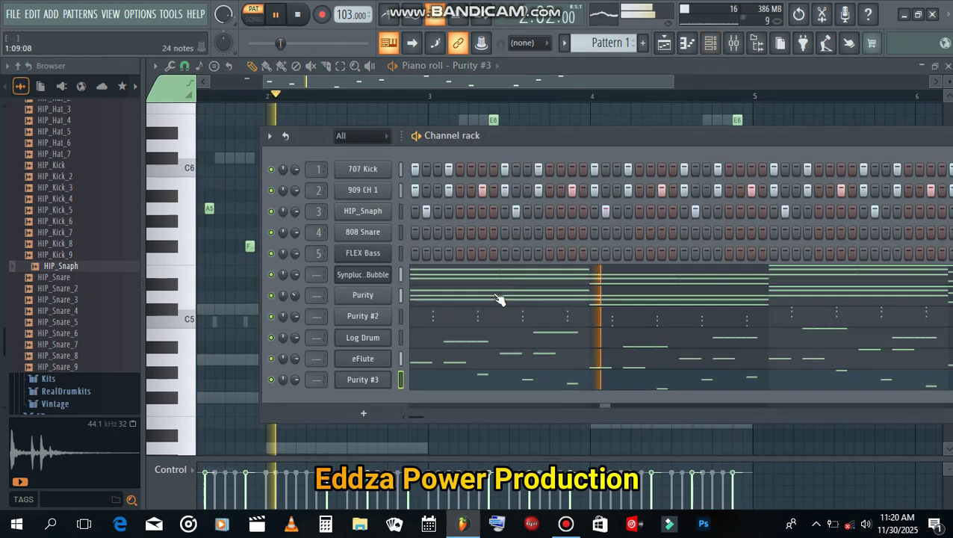
click(366, 413)
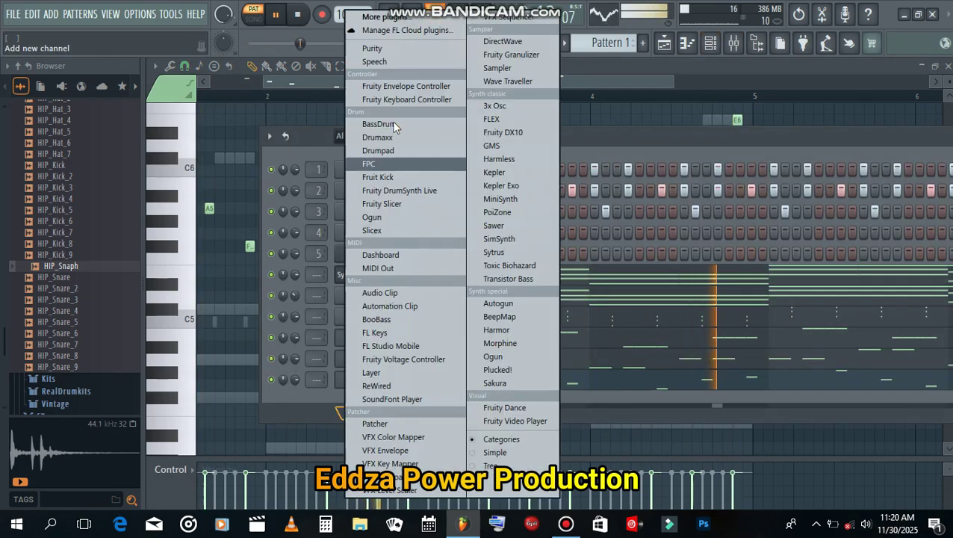
click(373, 49)
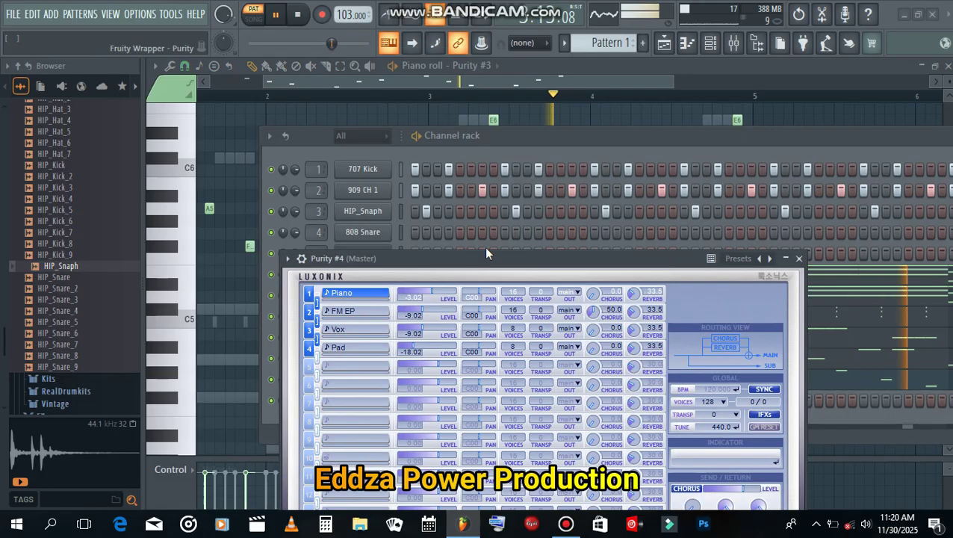
drag(487, 259, 476, 125)
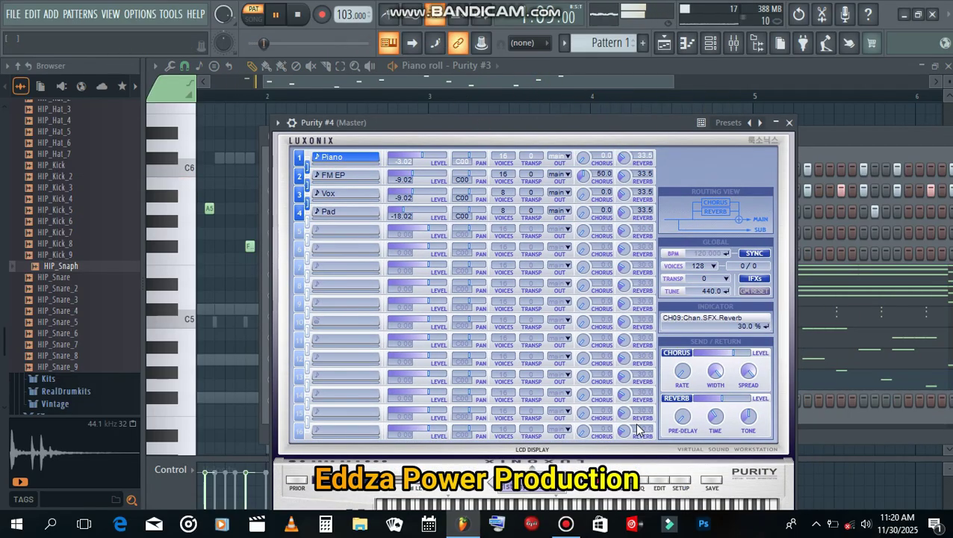
click(596, 481)
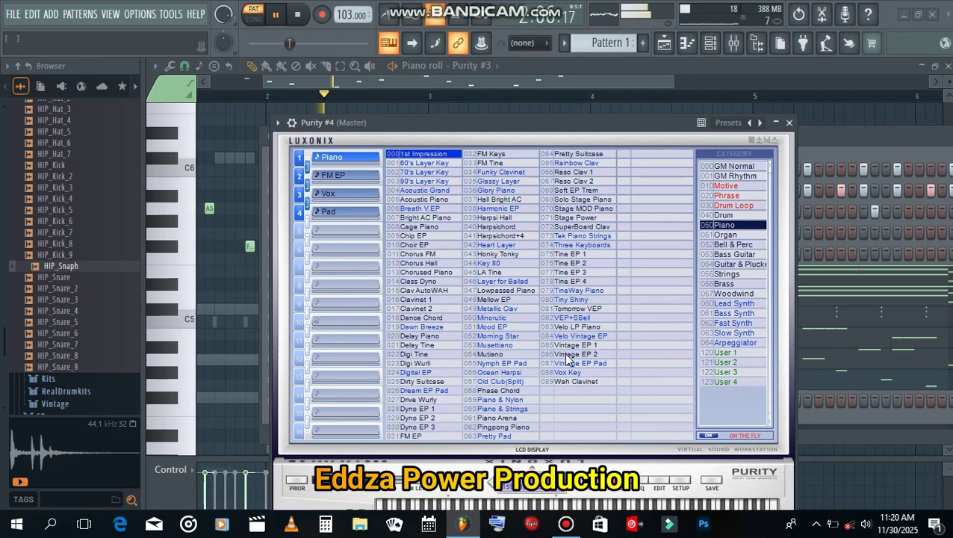
click(728, 274)
click(724, 284)
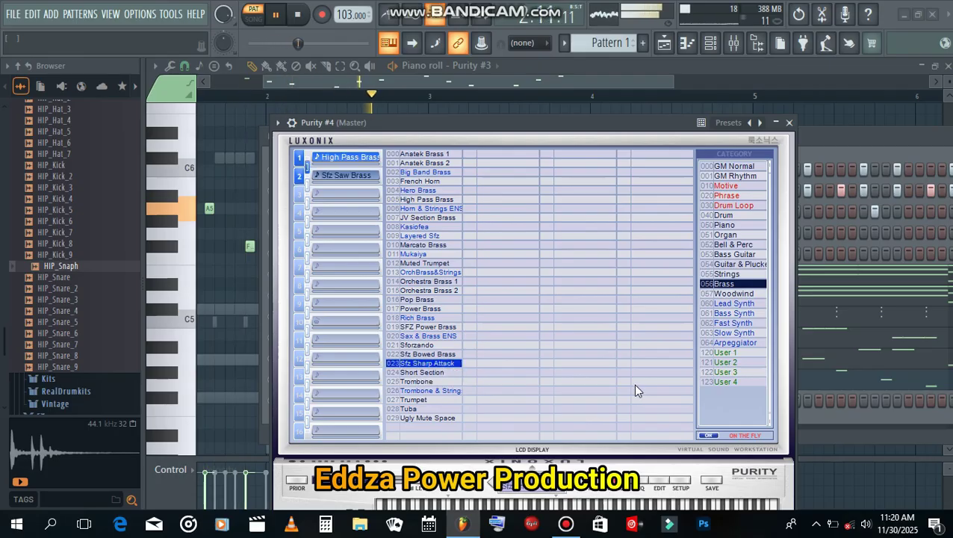
Open the brass channel's piano roll and place two-step C#5, A4, E5 and B4 notes on step 15 of bars 1 to 4
click(277, 124)
click(296, 137)
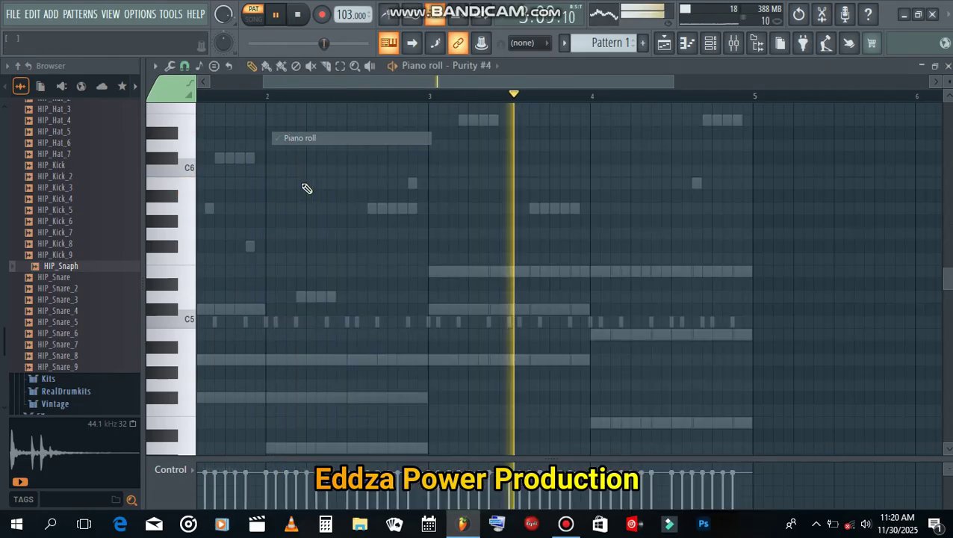
scroll(258, 299, down, 2)
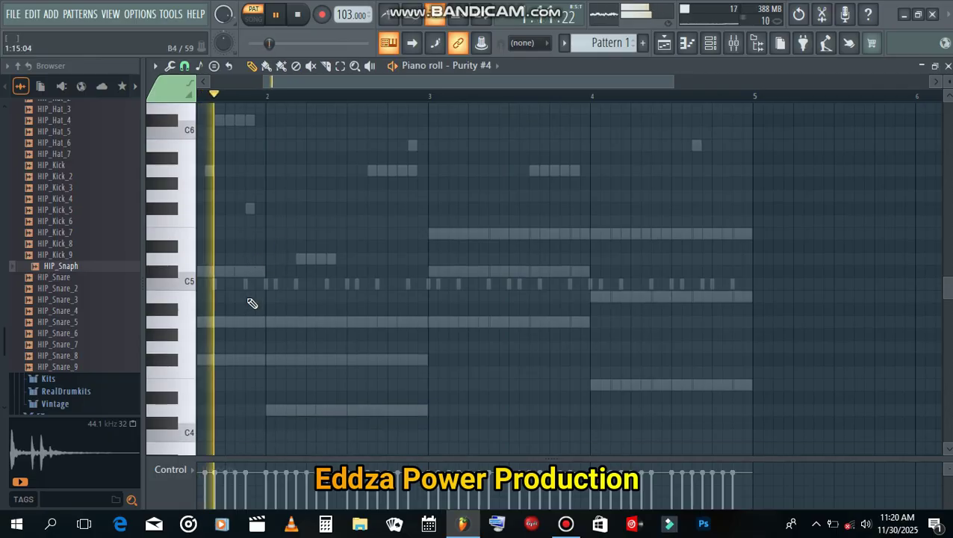
drag(256, 273, 265, 273)
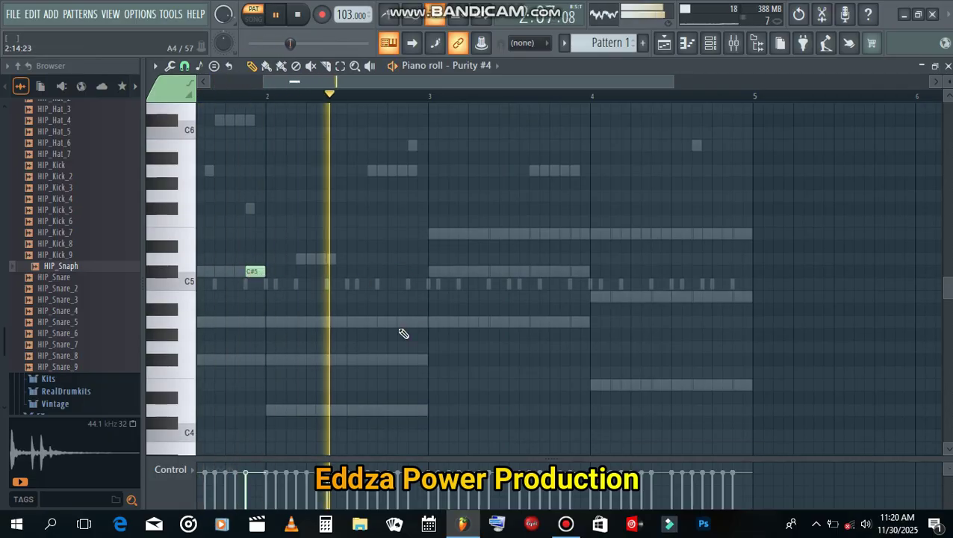
click(414, 322)
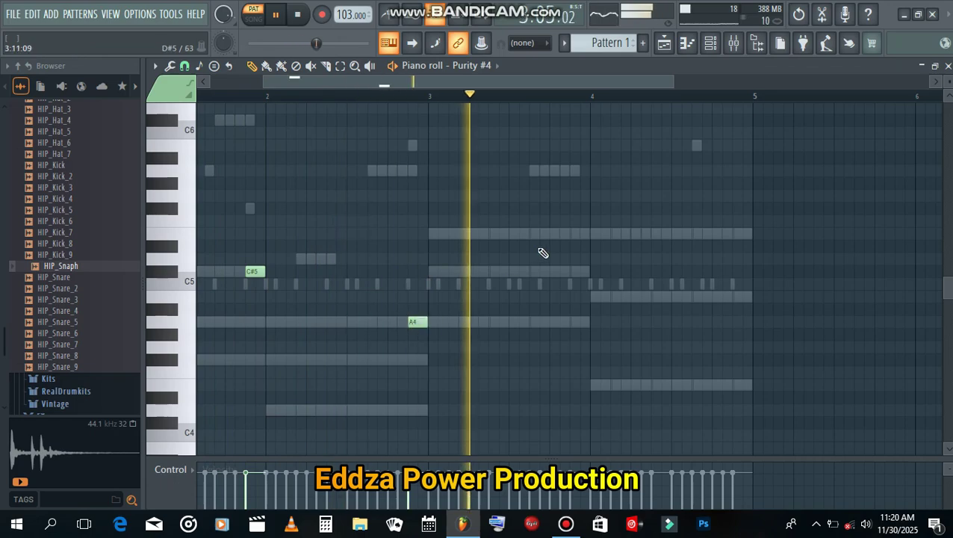
click(569, 234)
key(space)
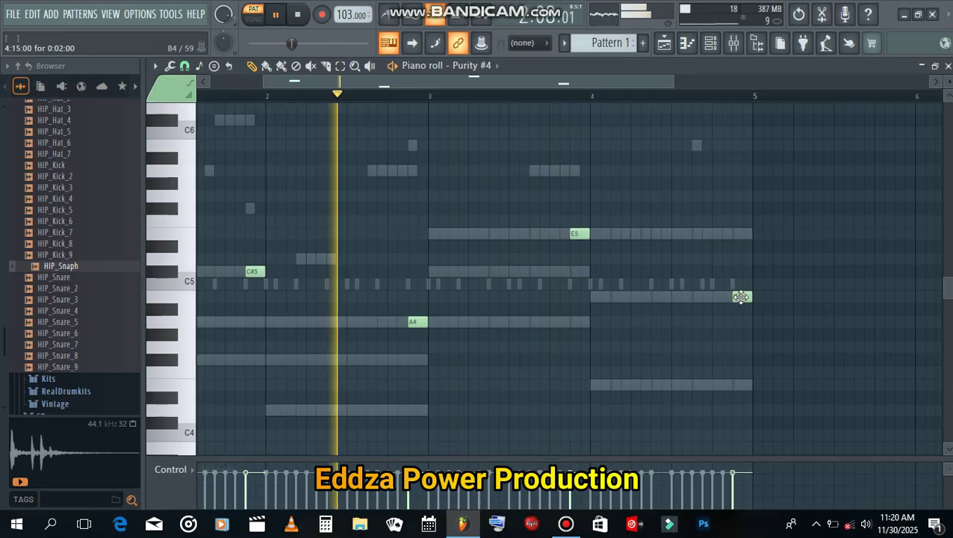
Transpose all the brass notes up one octave
key(ctrl+Up)
scroll(762, 269, up, 2)
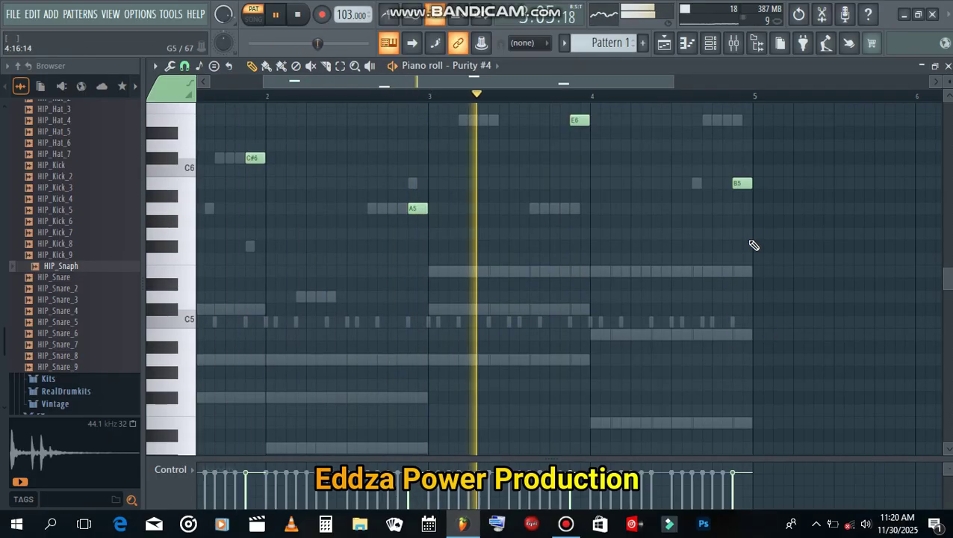
In Purity #3's piano roll, change the step 15 notes to F#5 in bar 3 and A5 in bar 4
click(711, 44)
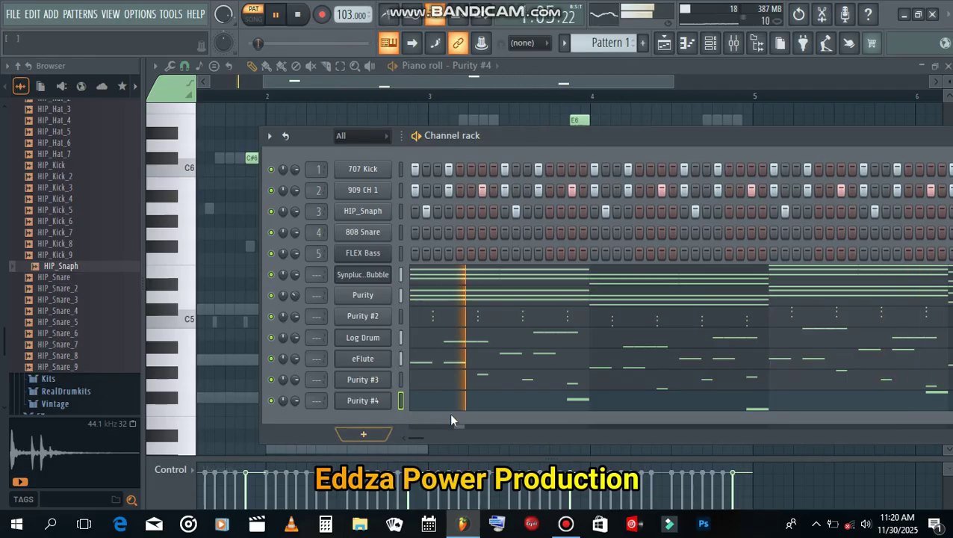
click(508, 381)
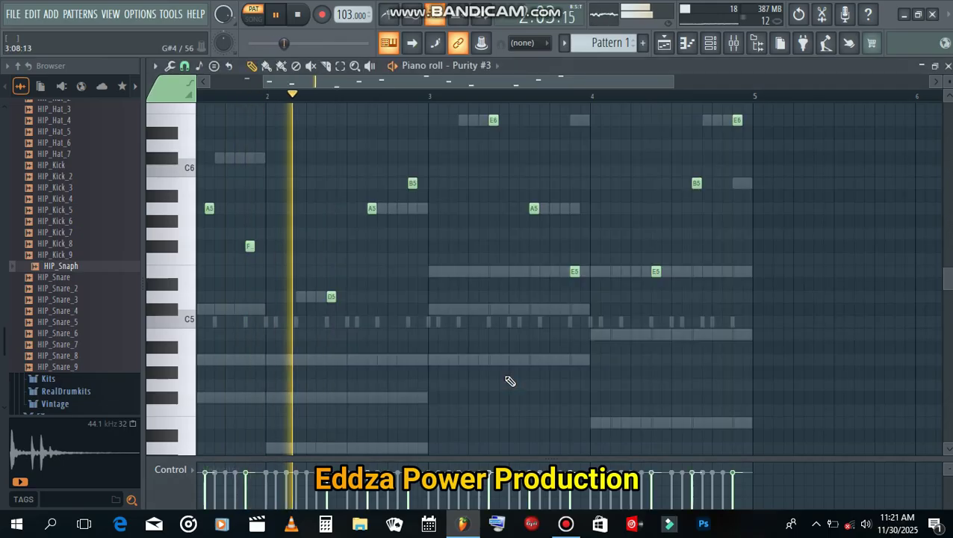
scroll(509, 381, up, 3)
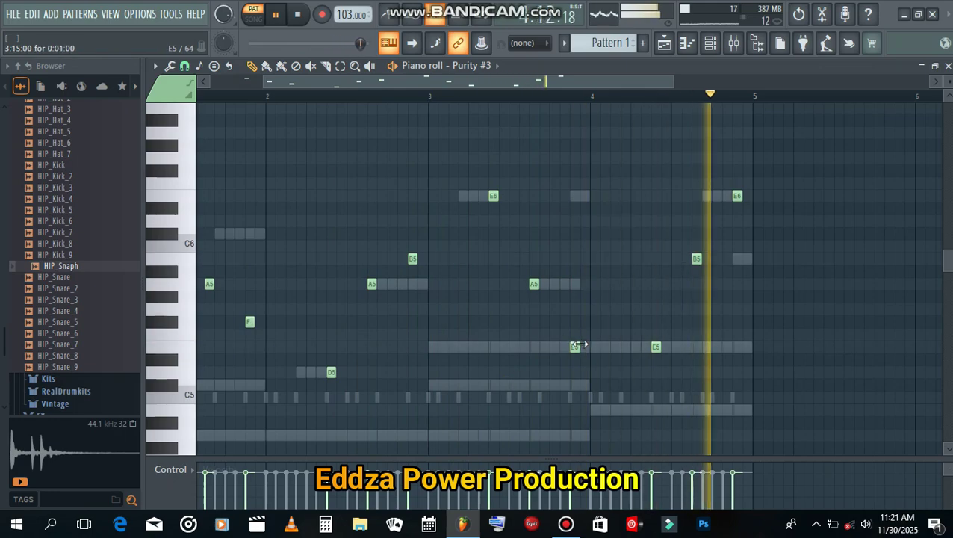
mouse_move(569, 319)
mouse_down()
mouse_move(574, 345)
mouse_move(569, 320)
mouse_up()
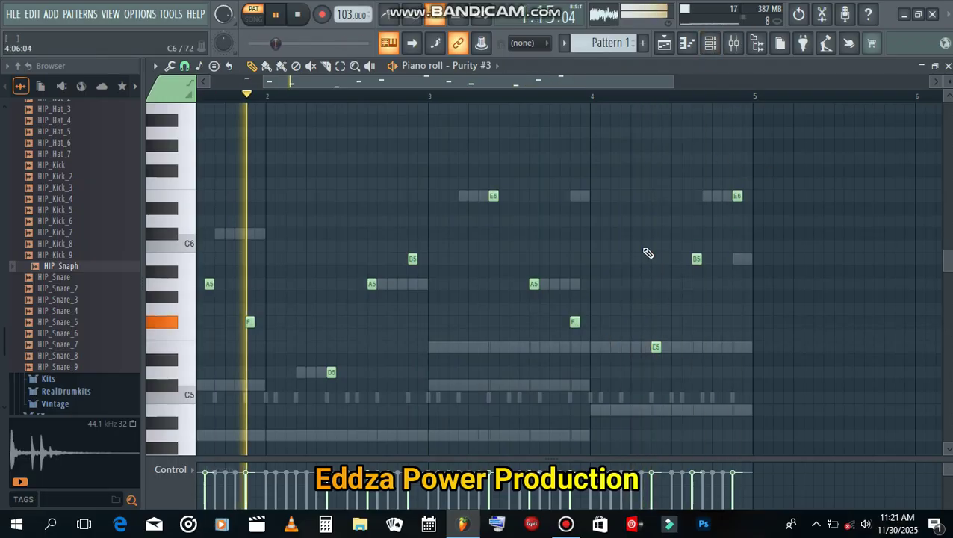
drag(736, 196, 736, 283)
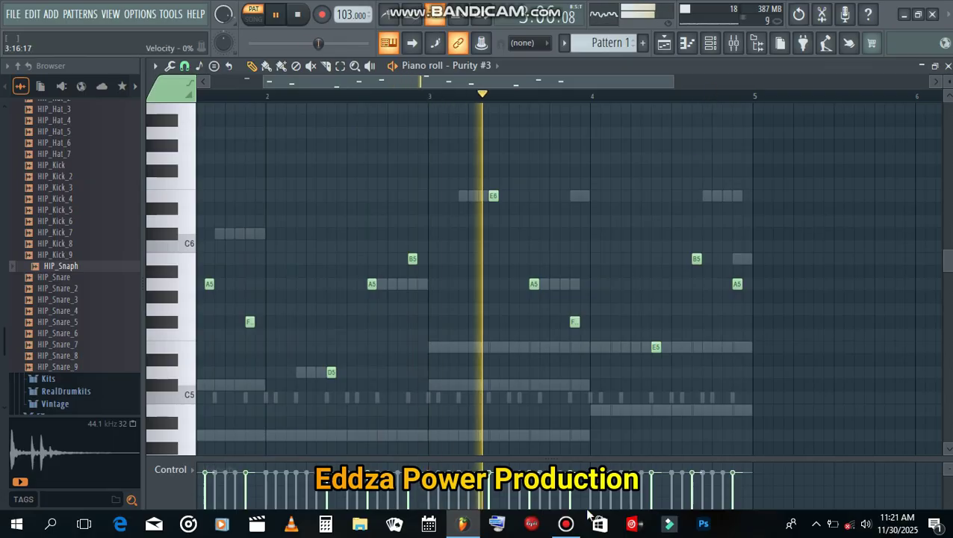
Add one more Purity channel to the channel rack and close its plugin window
click(710, 44)
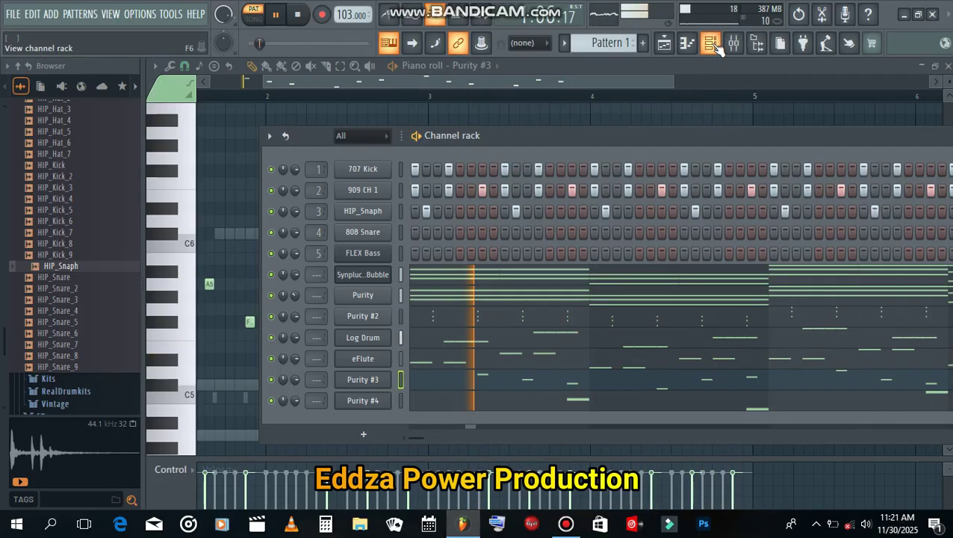
click(363, 434)
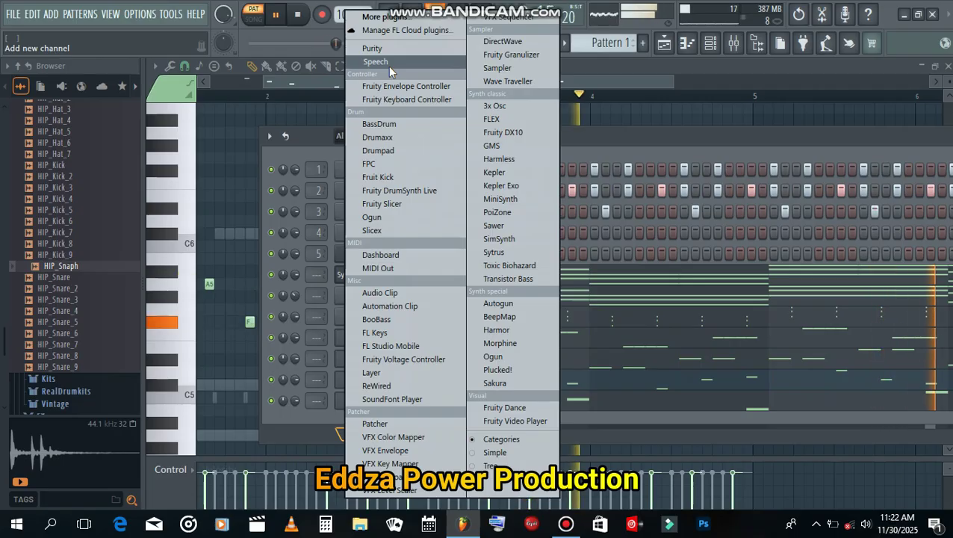
click(372, 50)
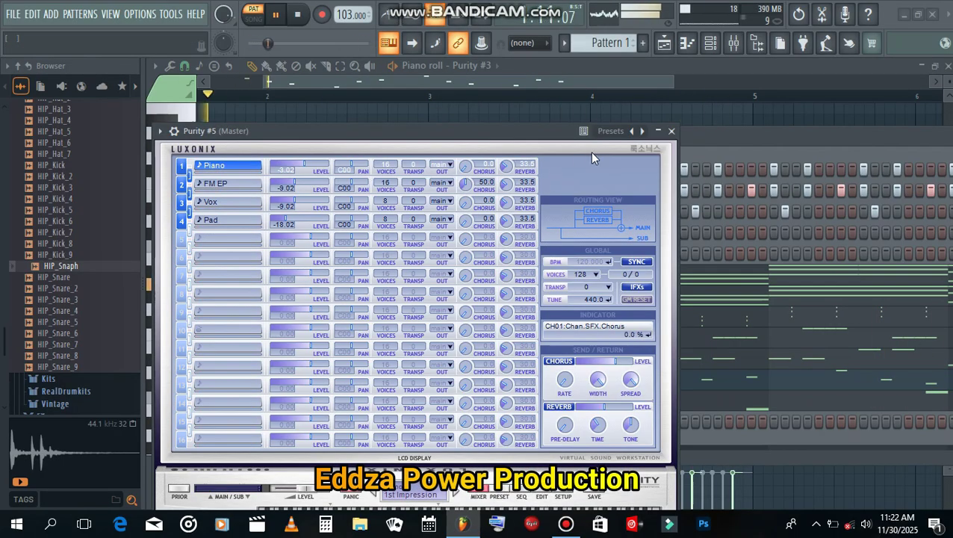
click(661, 146)
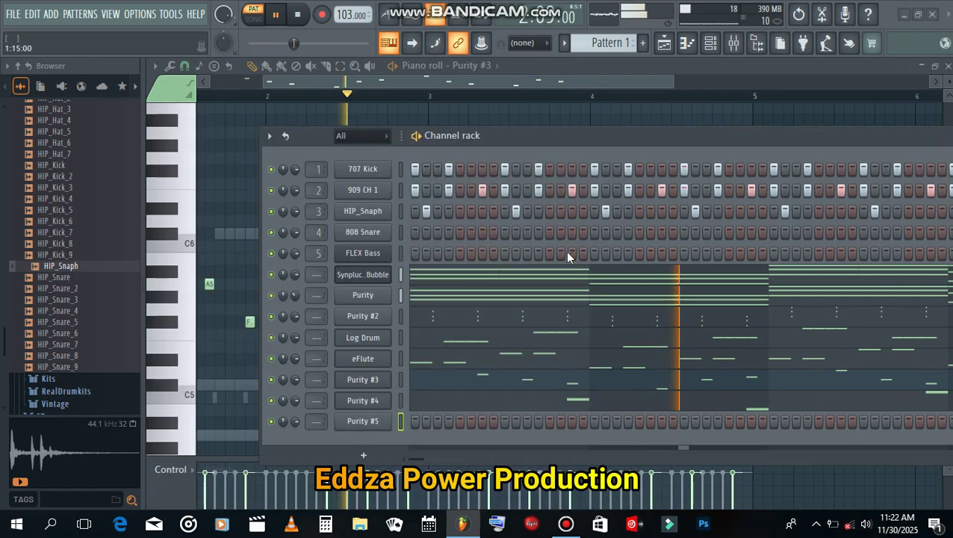
Copy the Purity channel's notes into Purity #5 and set the Purity #5 channel volume to 44%
right_click(387, 296)
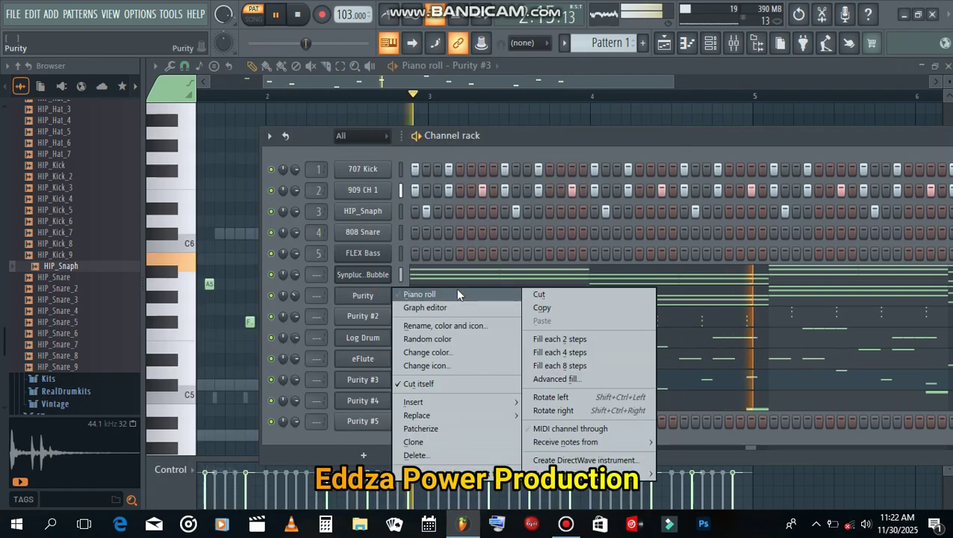
click(534, 308)
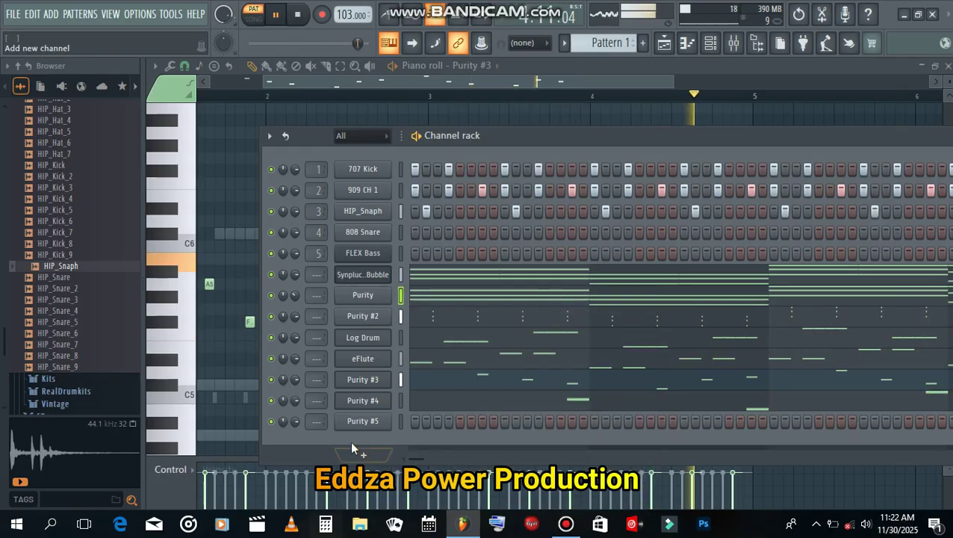
right_click(386, 422)
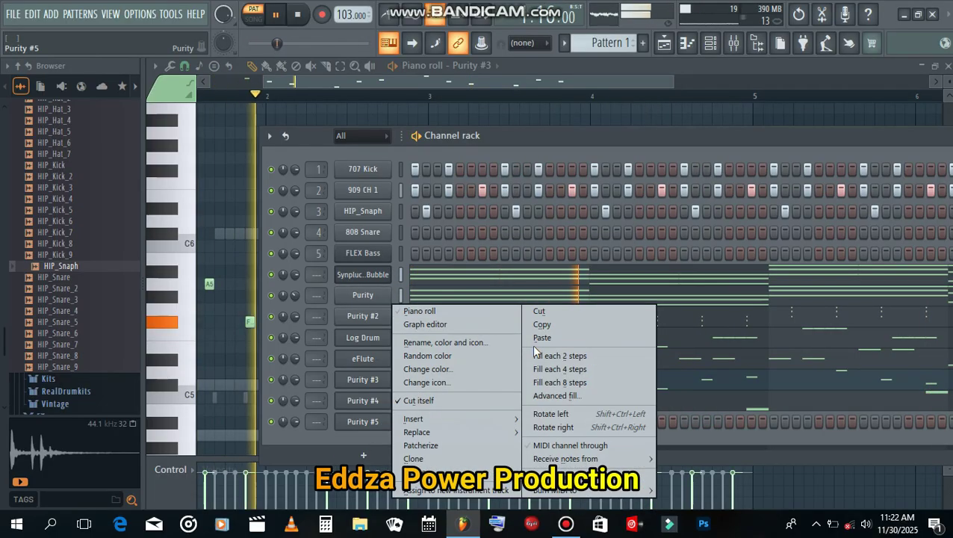
click(535, 340)
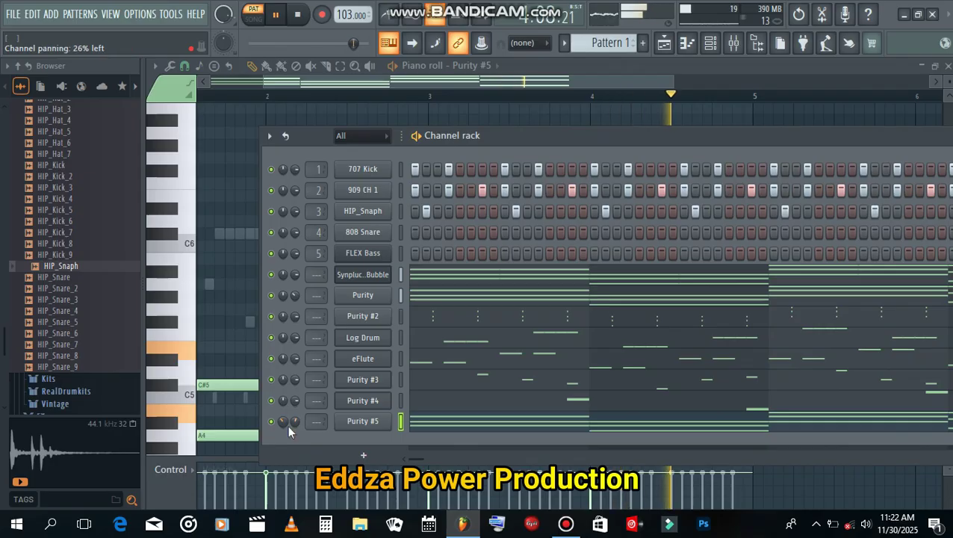
drag(294, 421, 295, 428)
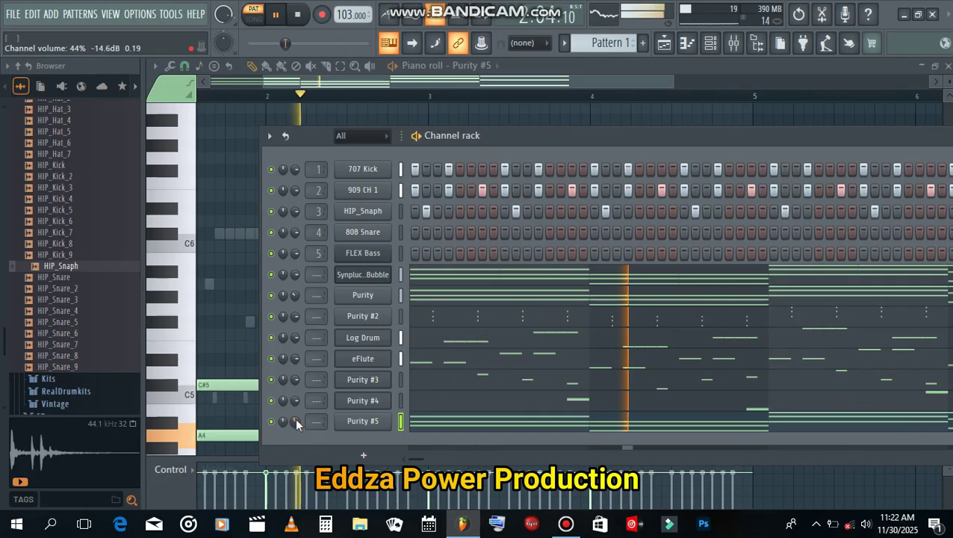
Open Purity #5's piano roll and transpose all its notes up one octave
click(440, 425)
click(440, 424)
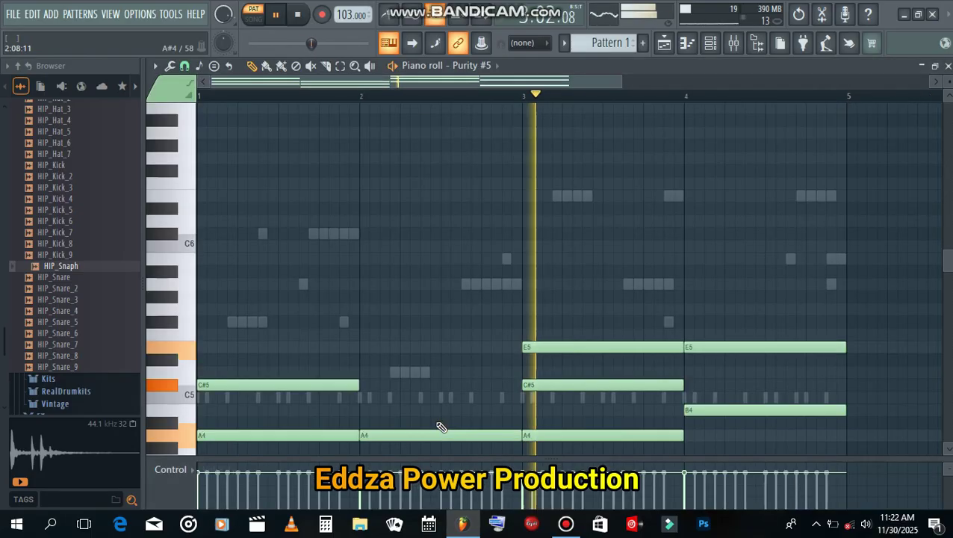
key(ctrl+Up)
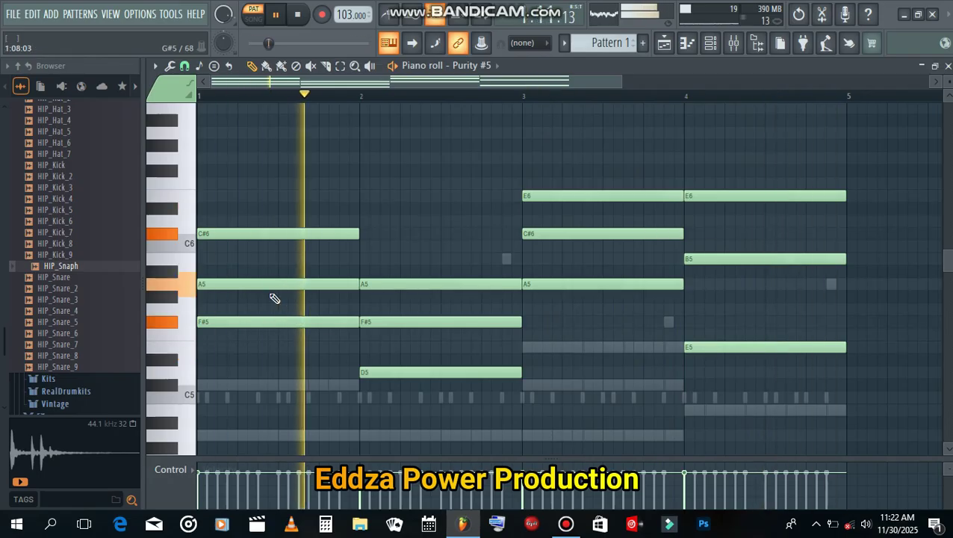
Add seven-step notes on step 9 of each bar, B5 in bars 1 and 2, F#5 in bar 3 and A5 in bar 4, and return to the channel rack
key(space)
click(284, 260)
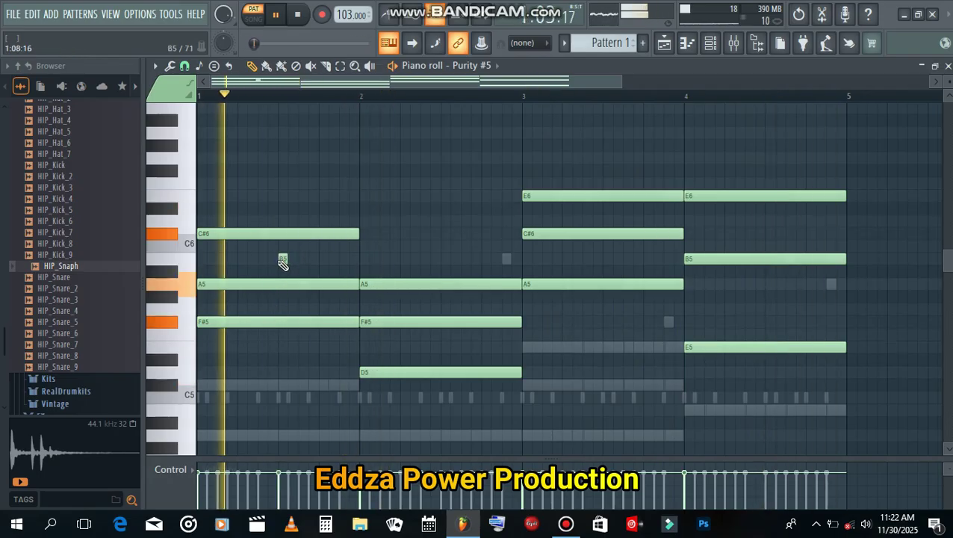
key(space)
drag(288, 261, 350, 271)
key(space)
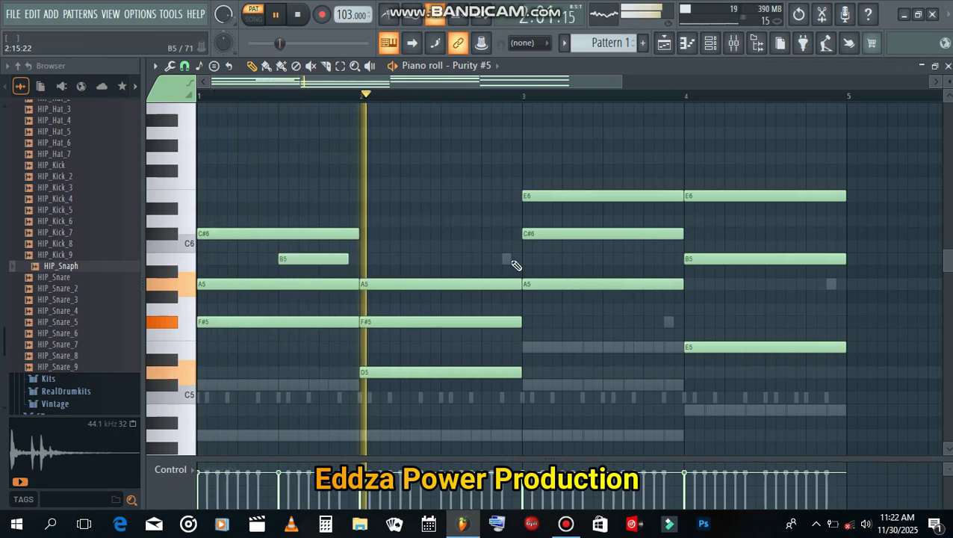
key(space)
key(space)
click(442, 259)
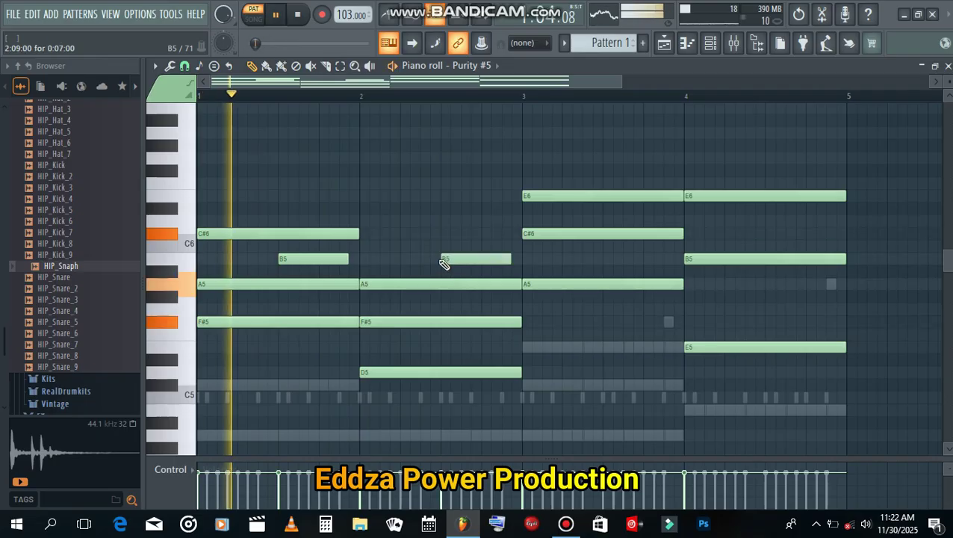
click(605, 322)
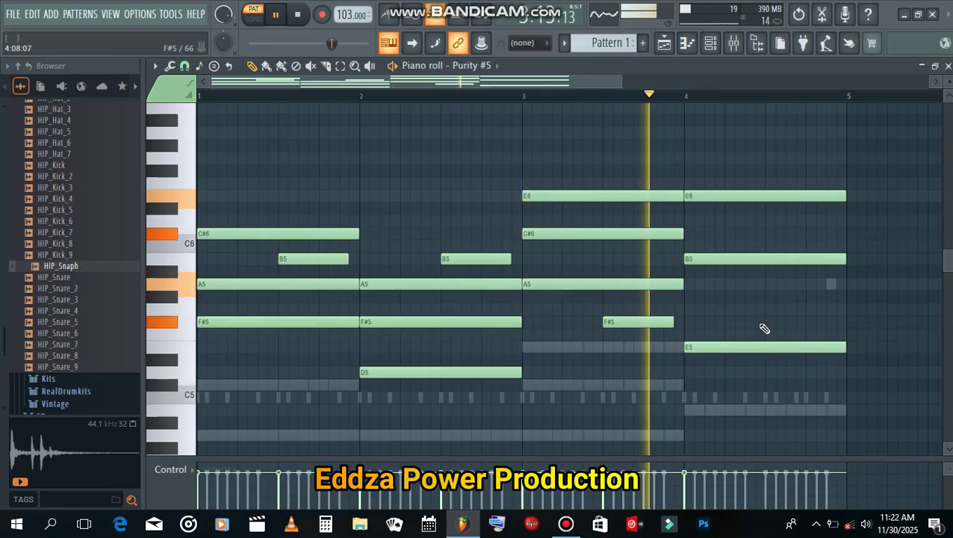
click(768, 285)
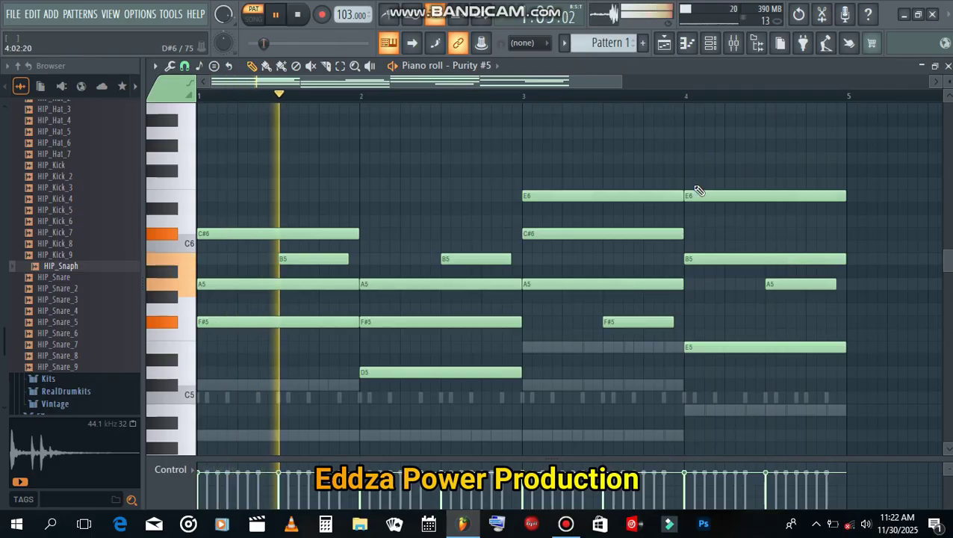
click(711, 43)
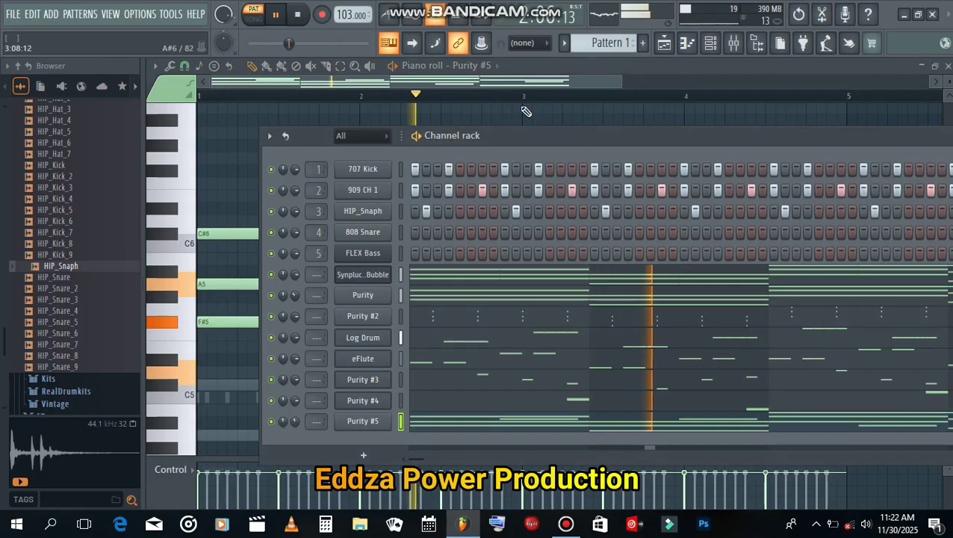
Save the project as "eddza power riddim" in a new project folder
click(13, 14)
click(24, 78)
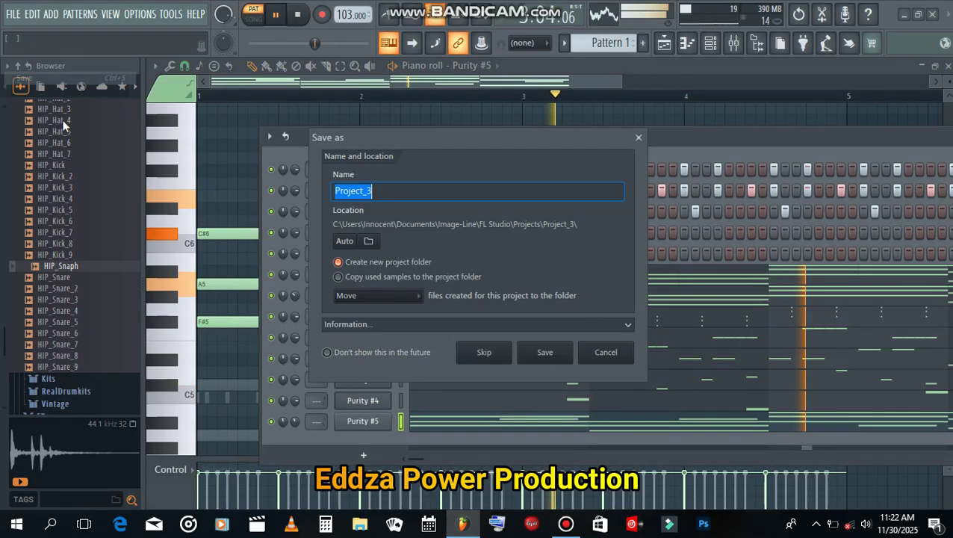
text(edd)
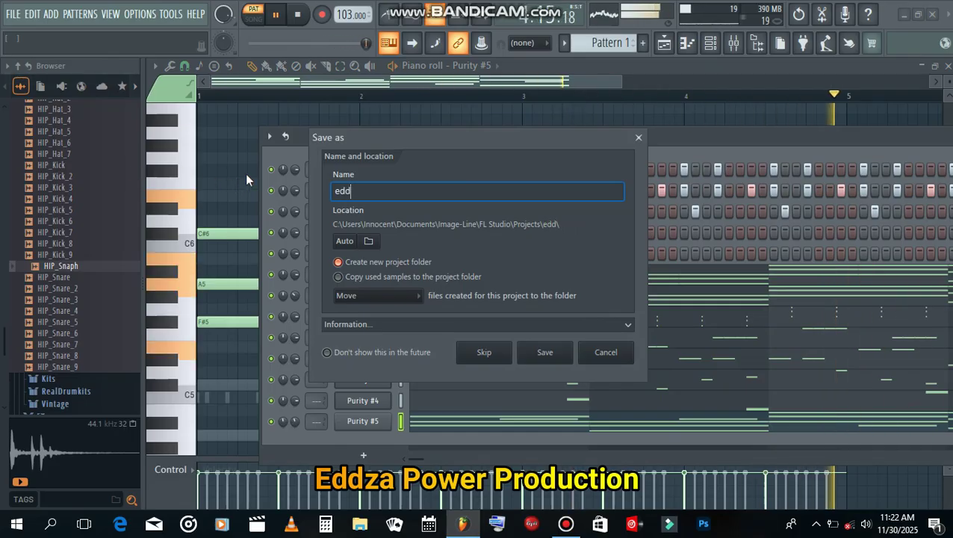
text(za power)
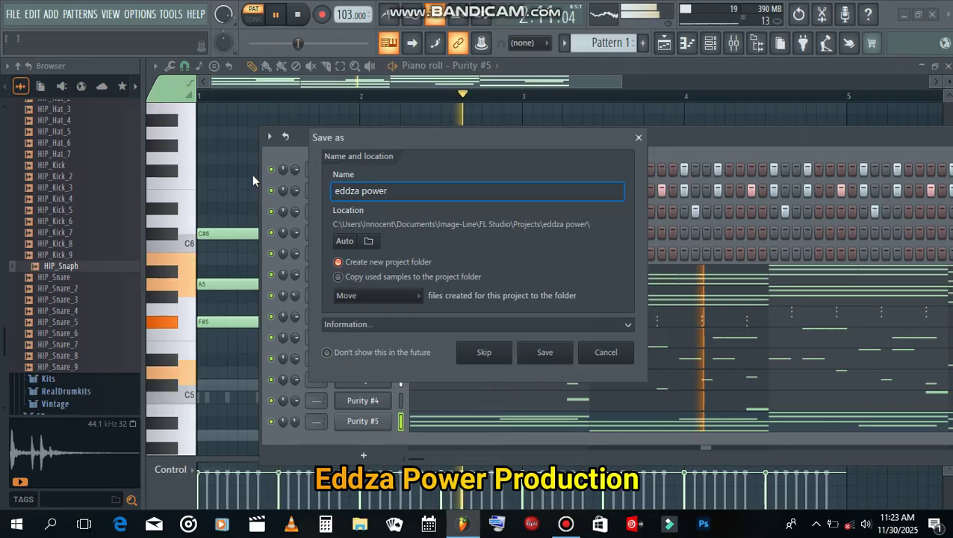
text( r)
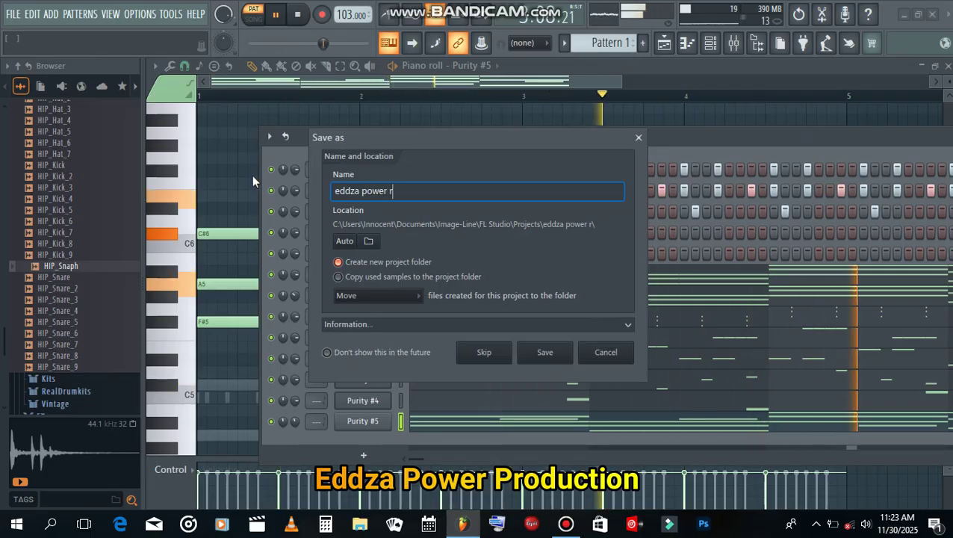
text(i)
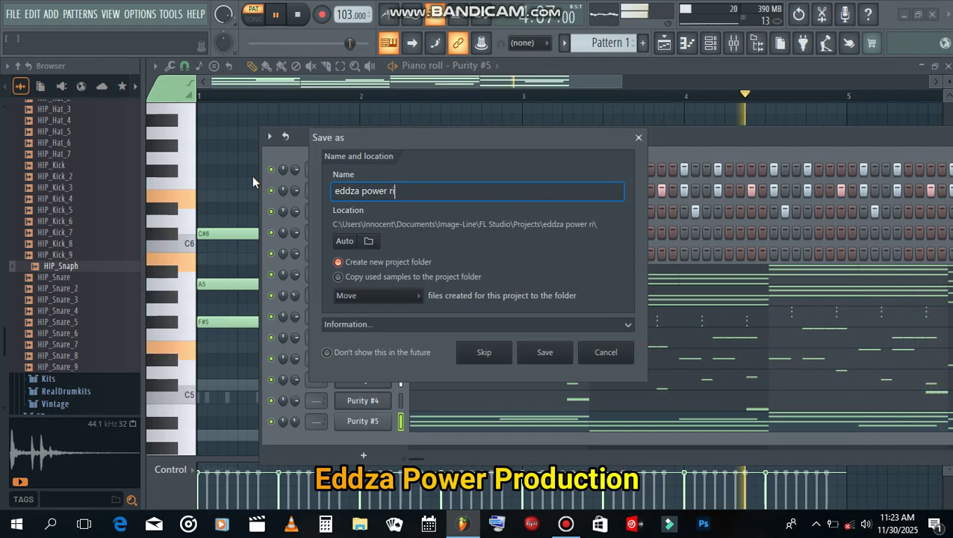
text(ddim)
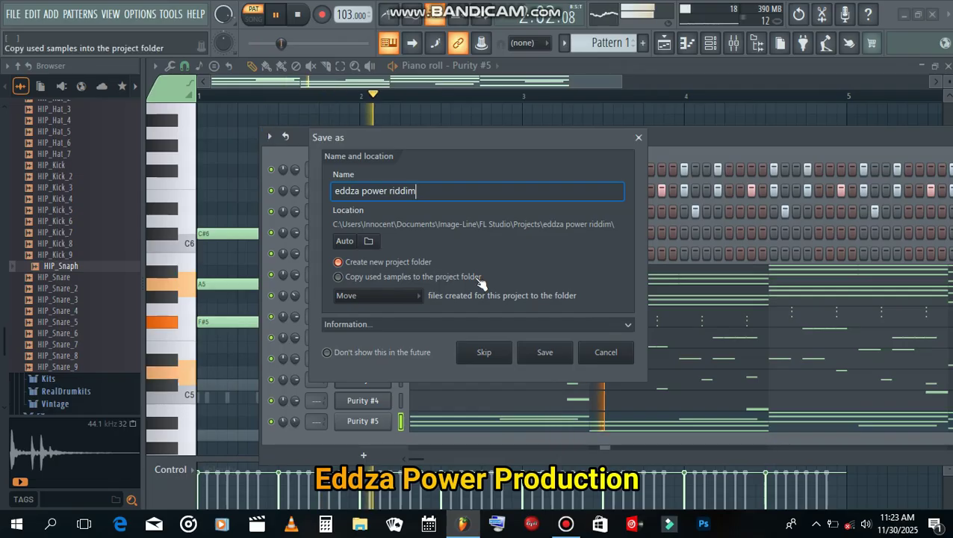
click(536, 354)
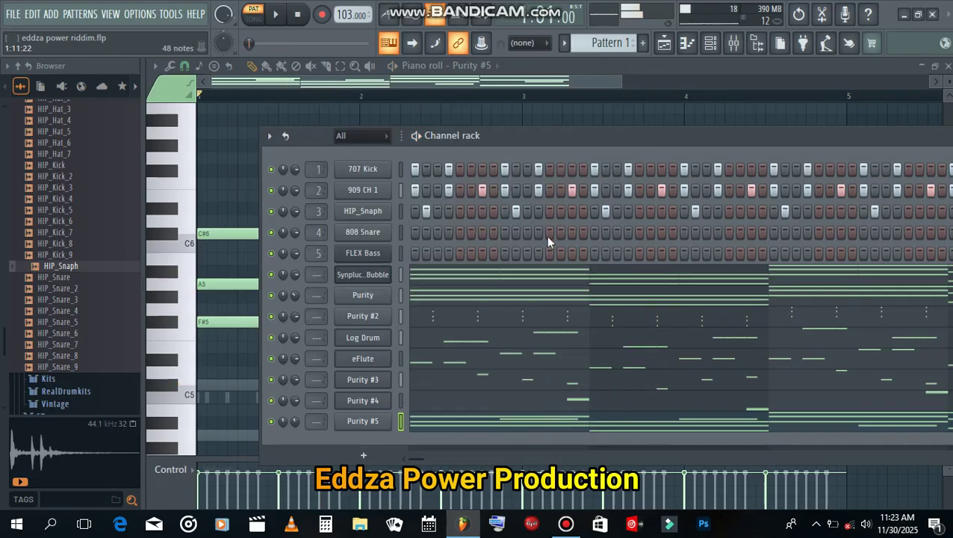
Show the playlist and split Pattern 1 into separate patterns by channel
click(714, 44)
click(670, 48)
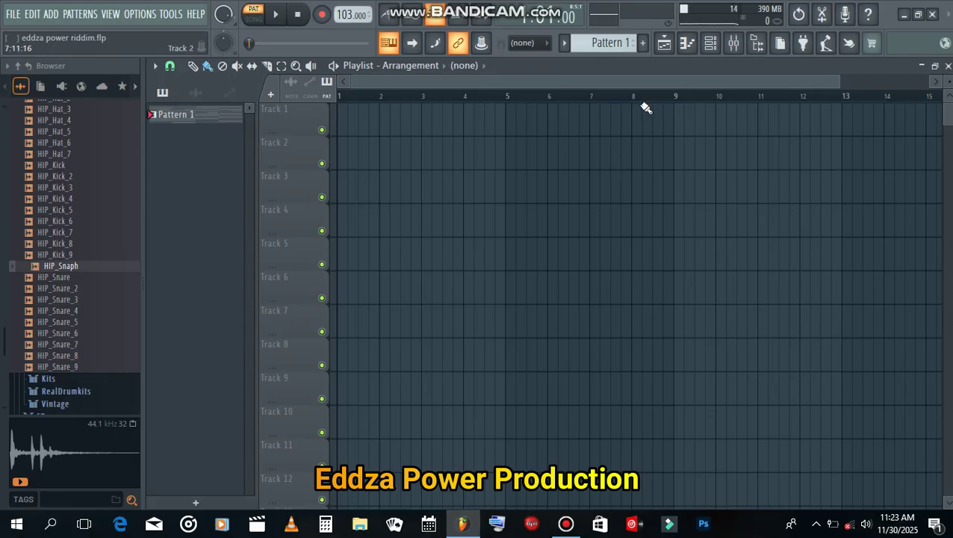
click(616, 43)
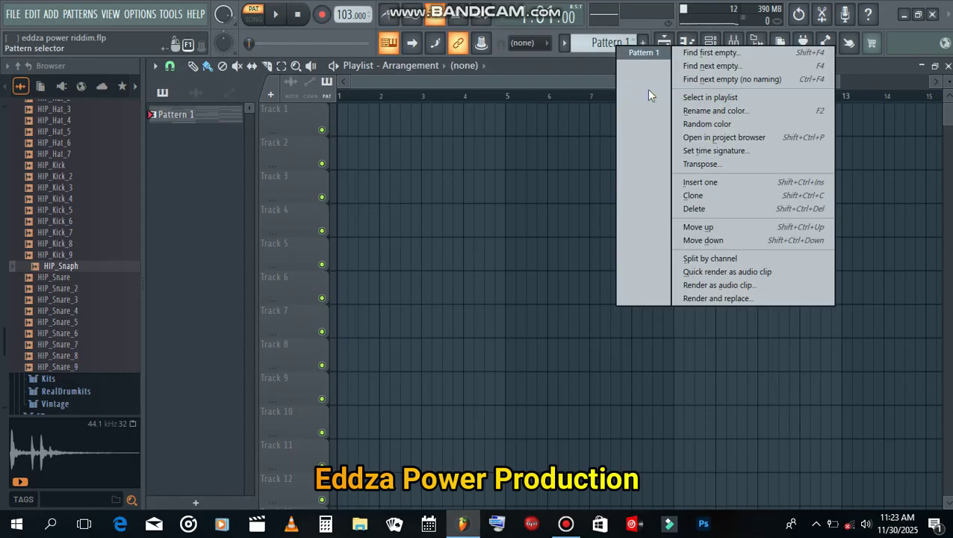
click(738, 258)
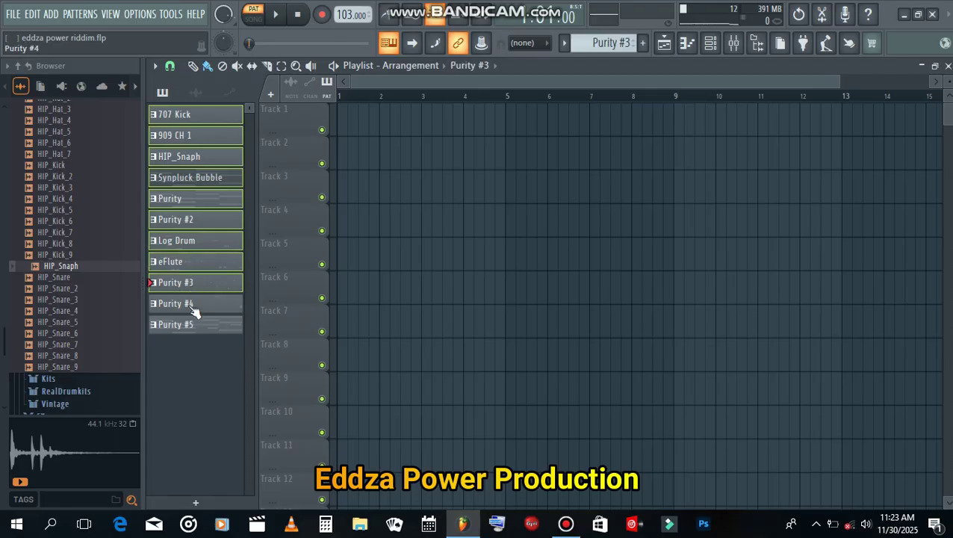
Place all eleven channel patterns on tracks 1 to 11 from bar 1 and duplicate the block four times up to bar 20
drag(263, 309, 374, 300)
drag(381, 240, 357, 121)
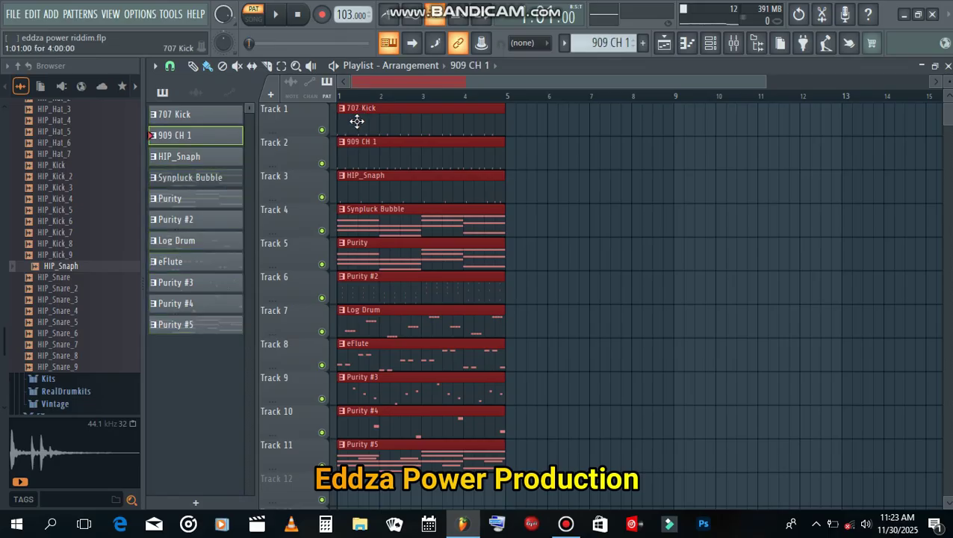
key(ctrl+b)
key(ctrl+b)
key(ctrl+b)
key(ctrl+b)
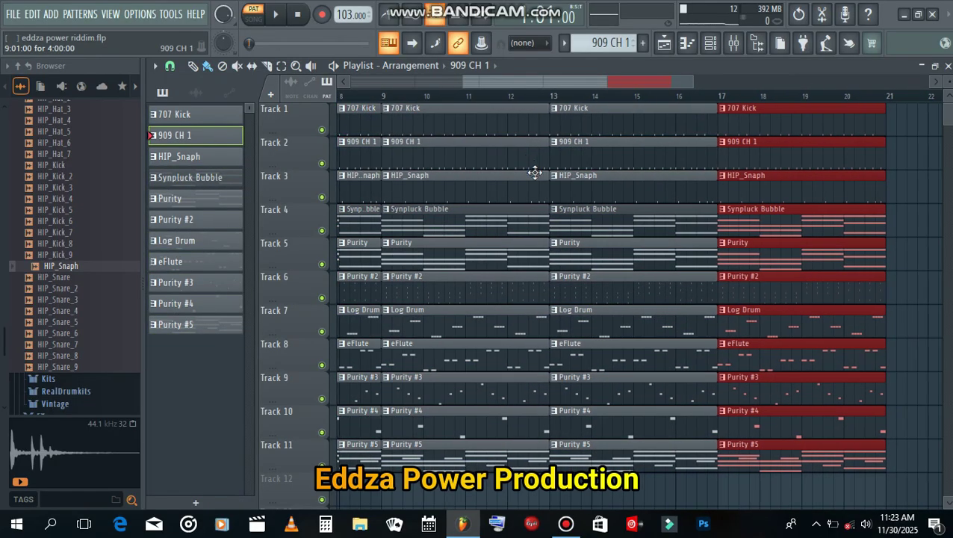
Delete the eFlute clip from bars 1 to 4 and set playback to song mode
scroll(585, 201, down, 3)
scroll(346, 265, up, 3)
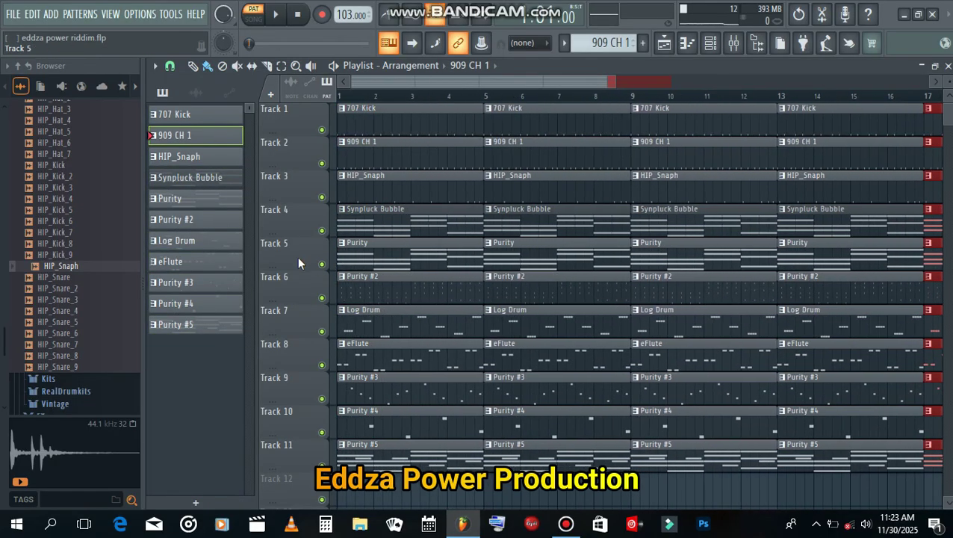
right_click(388, 364)
key(space)
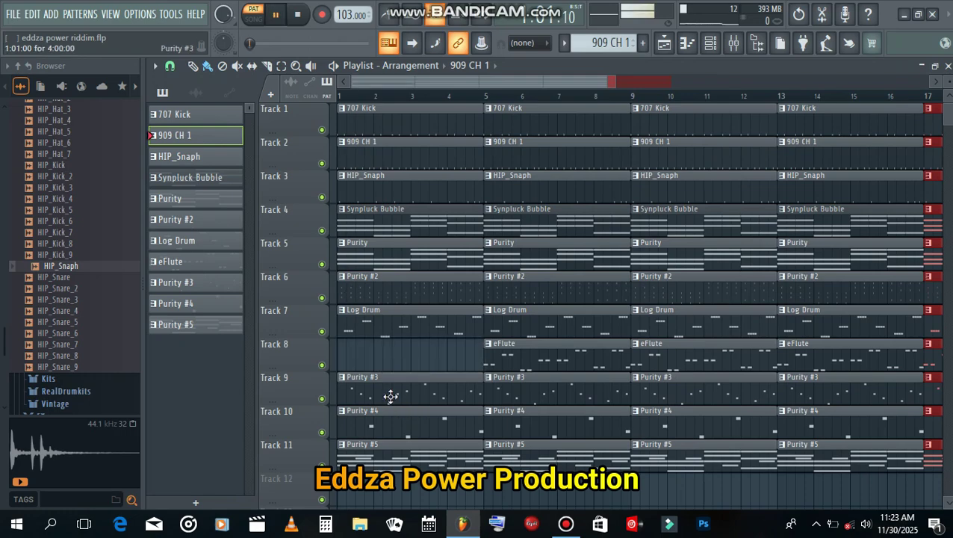
click(257, 13)
key(space)
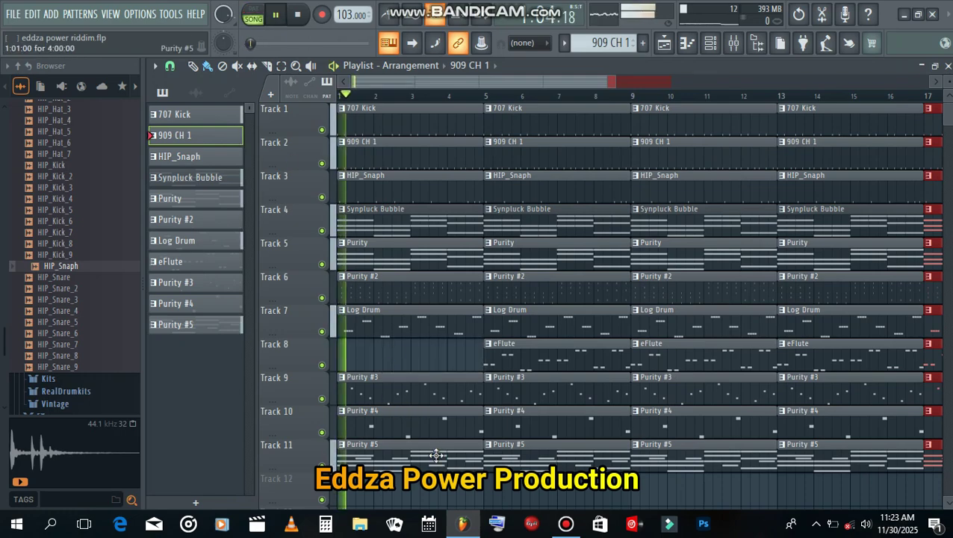
key(space)
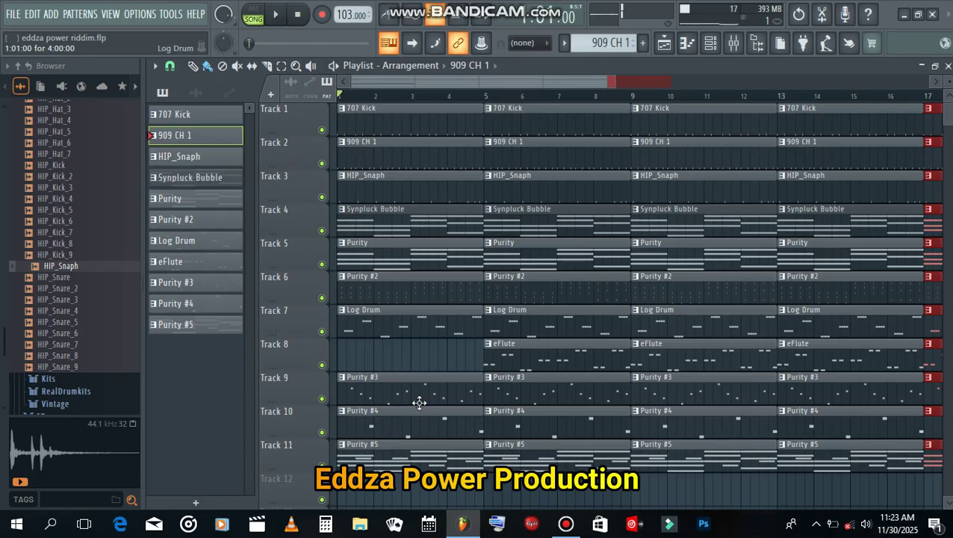
Delete the Log Drum, Purity #3, Purity #4 and Purity #5 clips from bars 1 to 4 while checking the intro in playback
right_click(404, 336)
key(space)
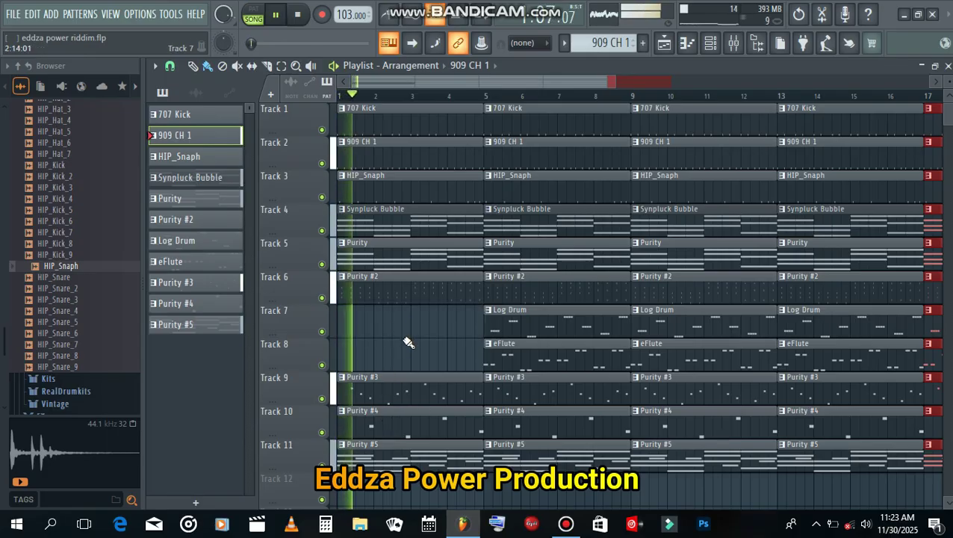
key(space)
right_click(400, 401)
key(space)
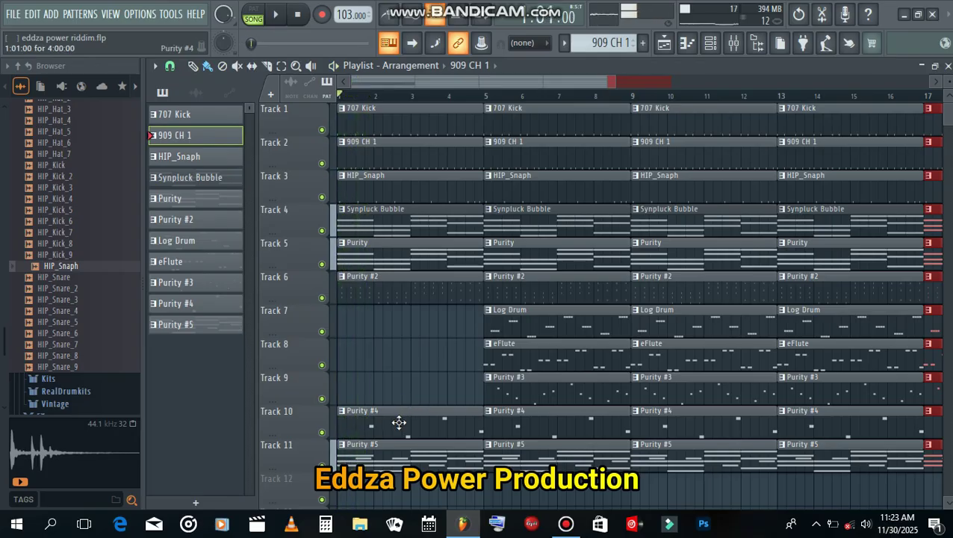
right_click(399, 422)
right_click(398, 454)
key(space)
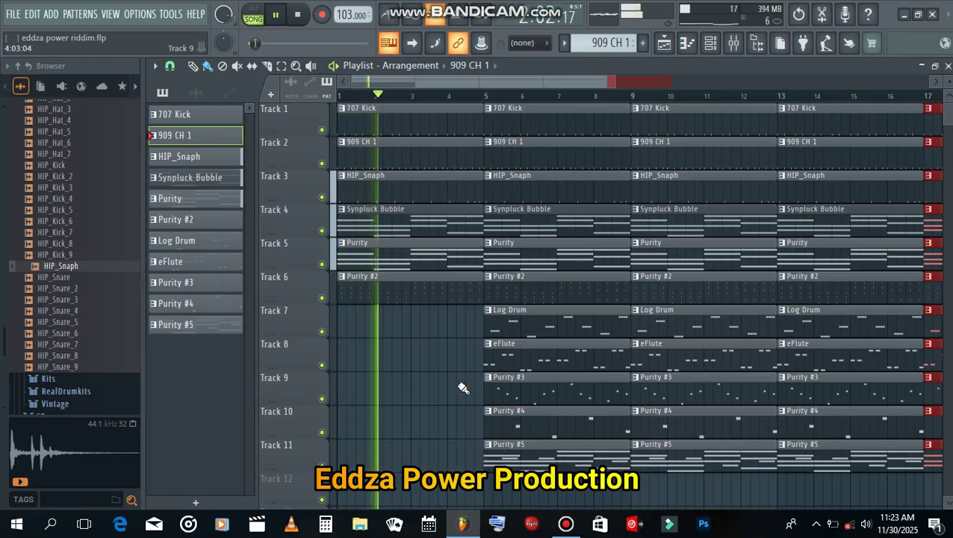
Delete the eFlute, Purity #3, Purity #4 and Purity #5 clips from bars 5 to 8
right_click(515, 357)
right_click(521, 385)
right_click(526, 420)
right_click(524, 453)
Duplicate the selected clip block of bars 17 to 20 into bars 21 to 24
scroll(523, 418, down, 3)
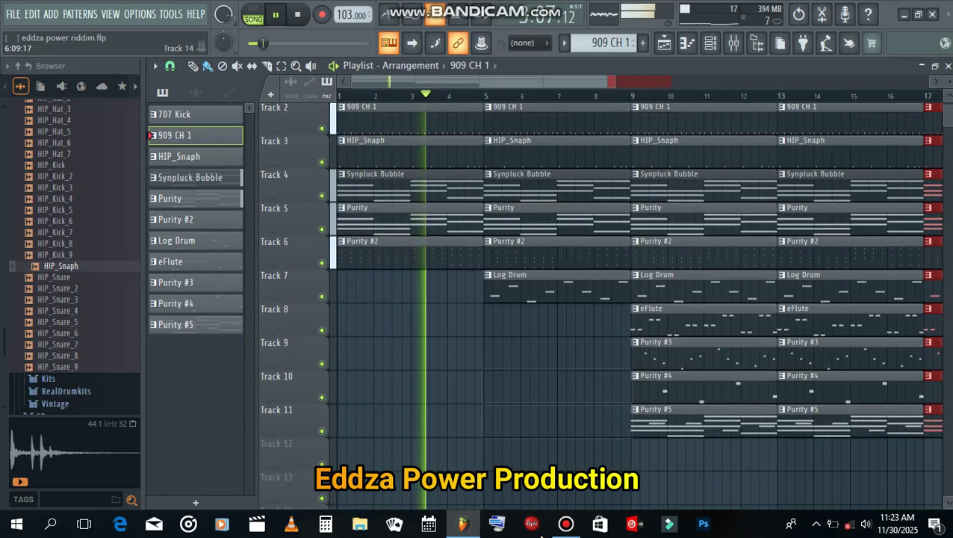
scroll(523, 388, up, 3)
scroll(451, 407, down, 3)
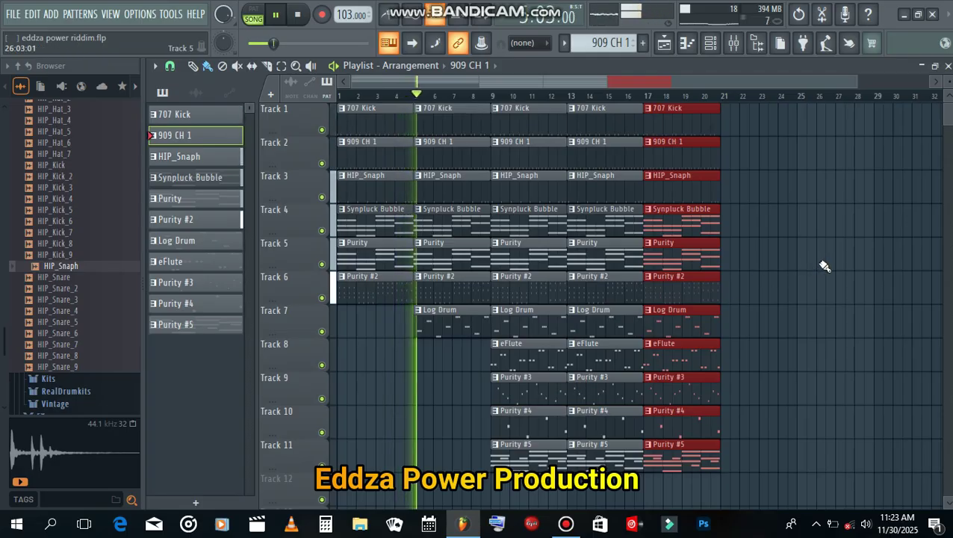
key(ctrl+b)
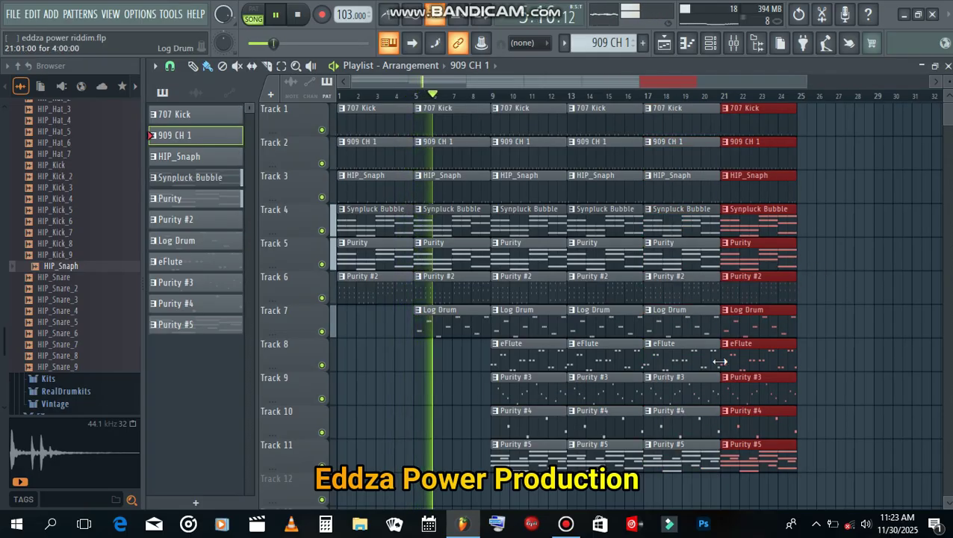
Delete the eFlute, Purity #3, Purity #4 and Purity #5 clips from bars 17 to 20
scroll(714, 362, up, 2)
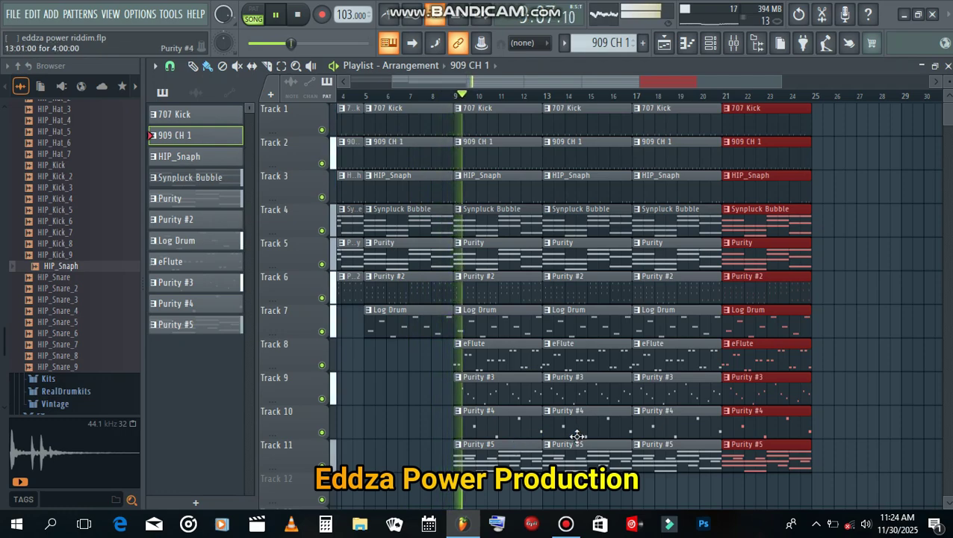
right_click(665, 377)
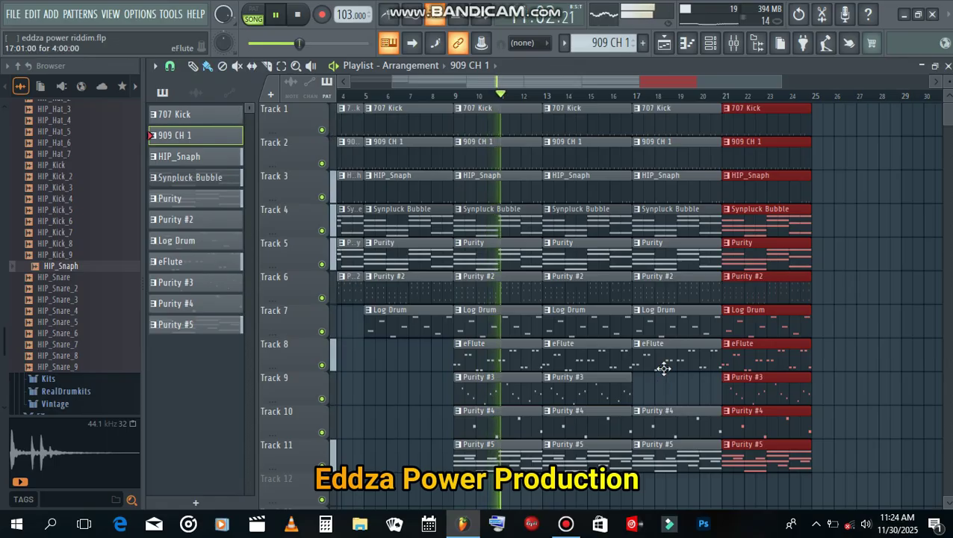
right_click(677, 360)
right_click(676, 414)
right_click(676, 450)
scroll(691, 463, down, 3)
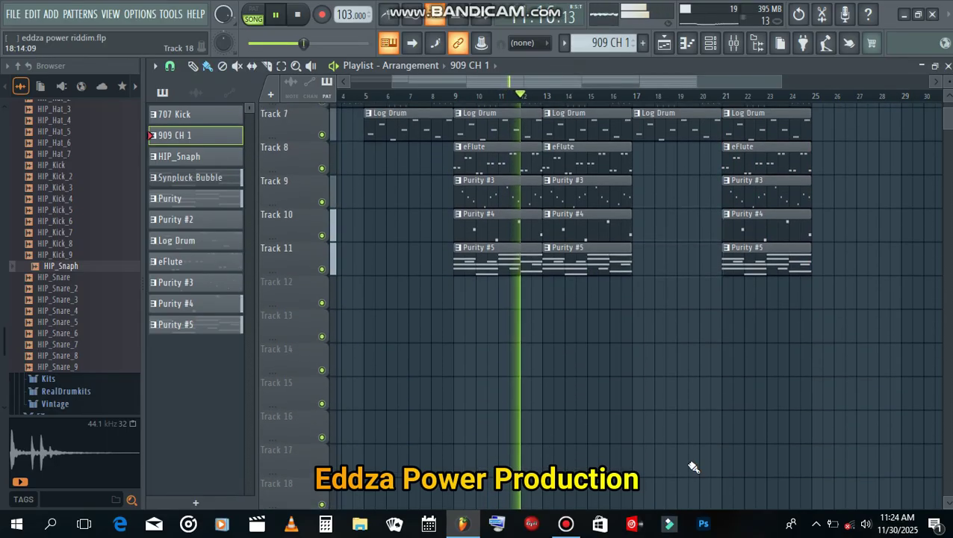
scroll(691, 374, up, 2)
scroll(691, 374, up, 2)
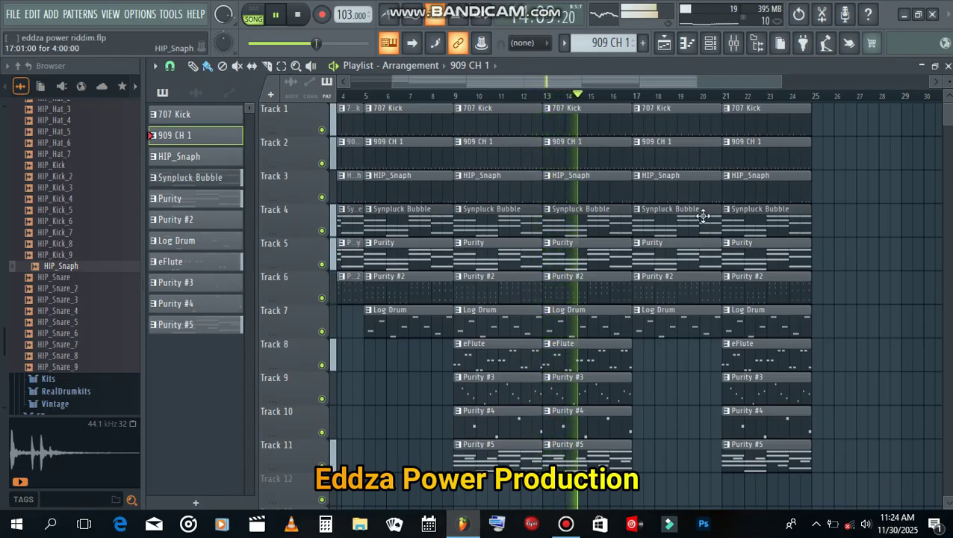
Delete the Log Drum, Synpluck Bubble and Purity #3 clips from bars 21 to 24
scroll(692, 379, up, 1)
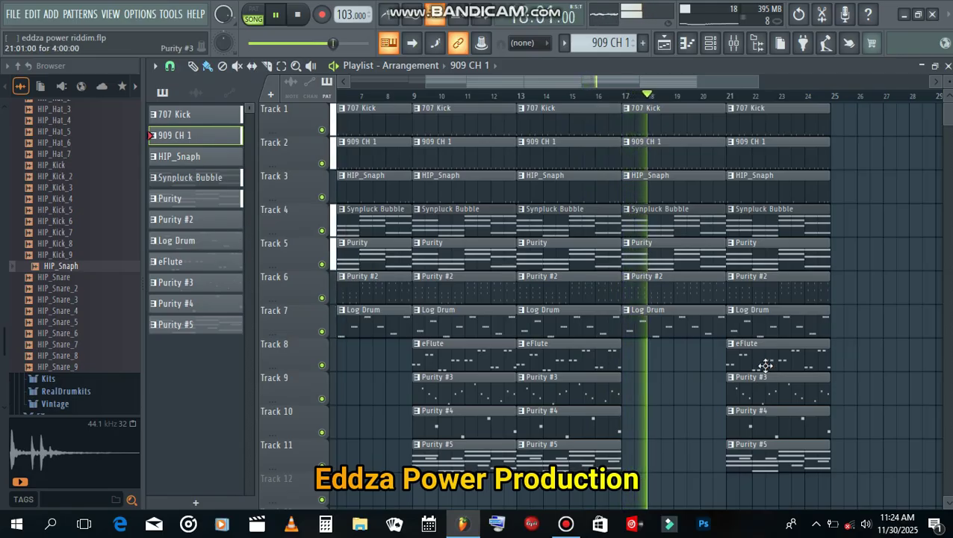
right_click(772, 323)
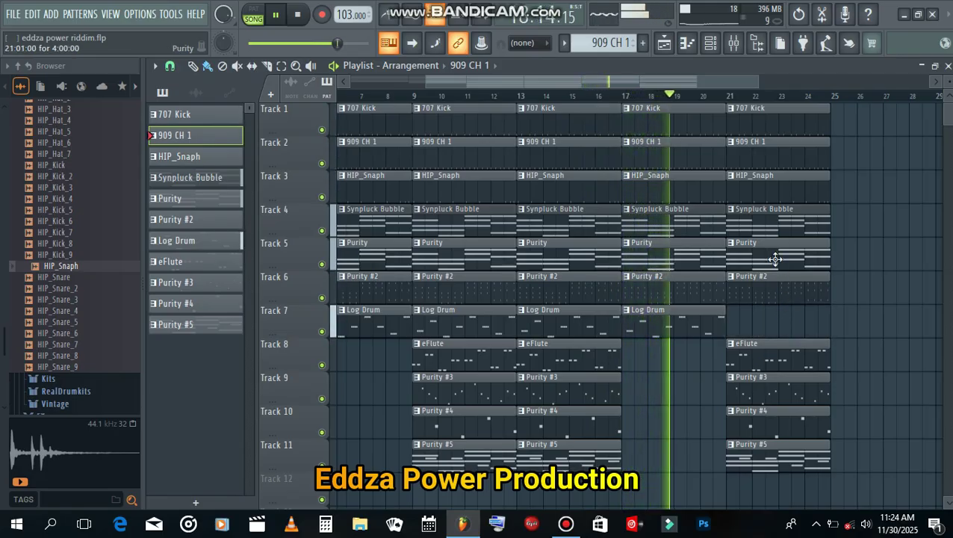
right_click(778, 230)
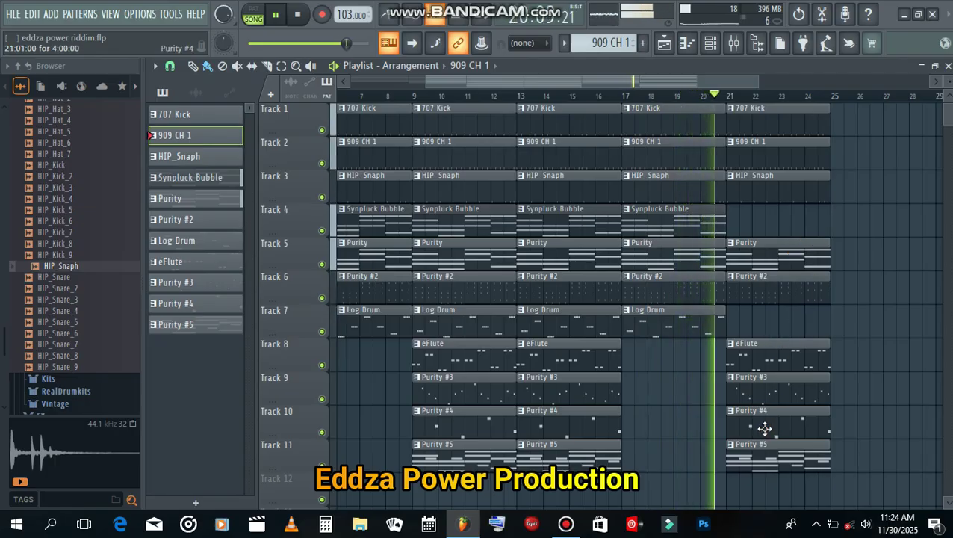
right_click(776, 394)
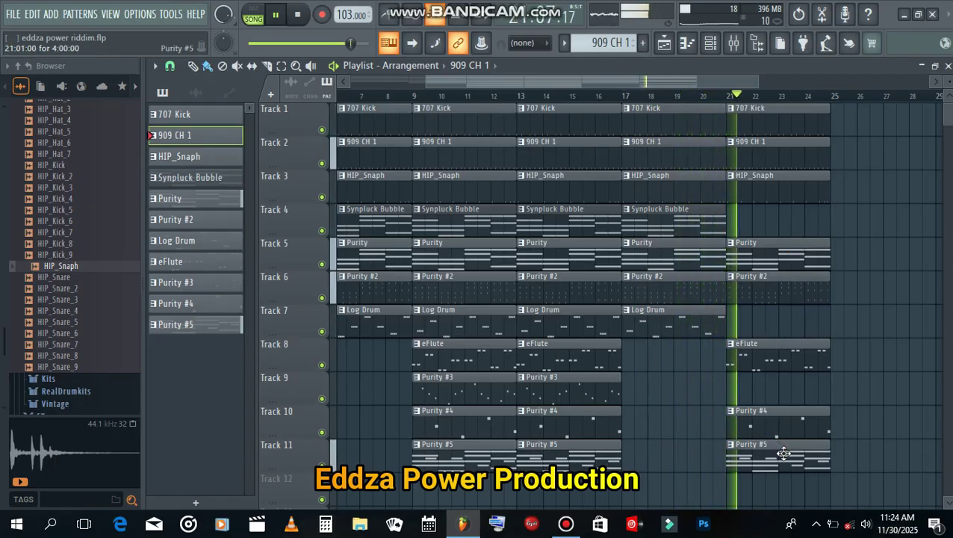
Save the arranged project under its existing file name
scroll(791, 453, down, 3)
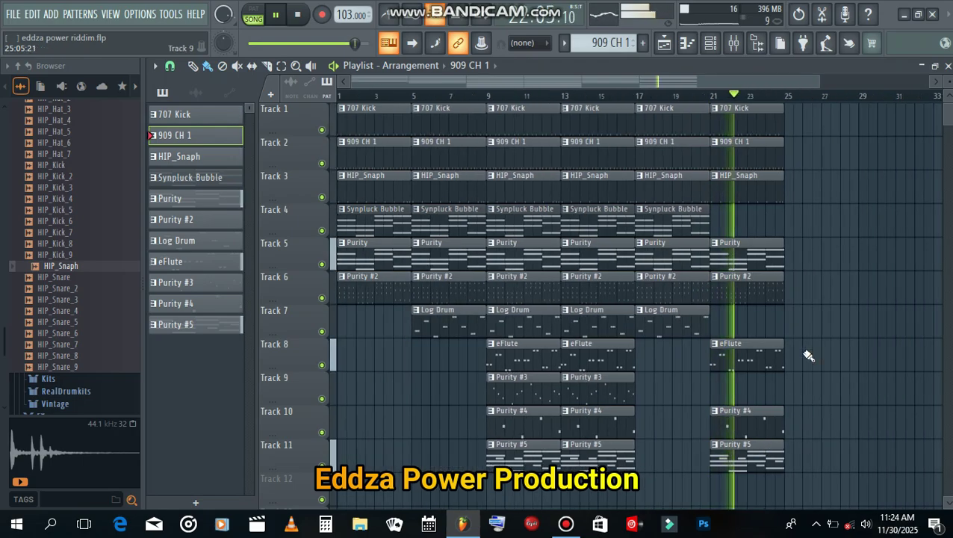
click(12, 13)
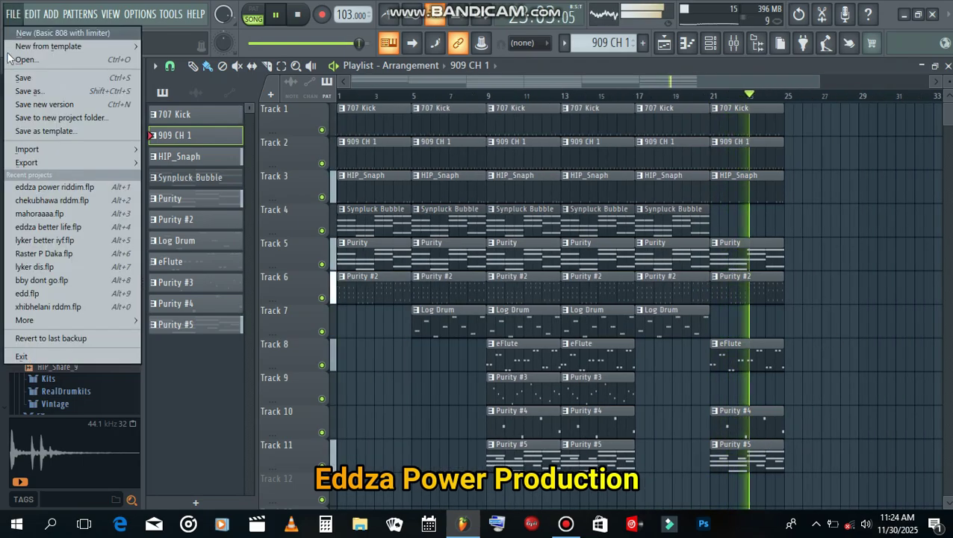
click(21, 78)
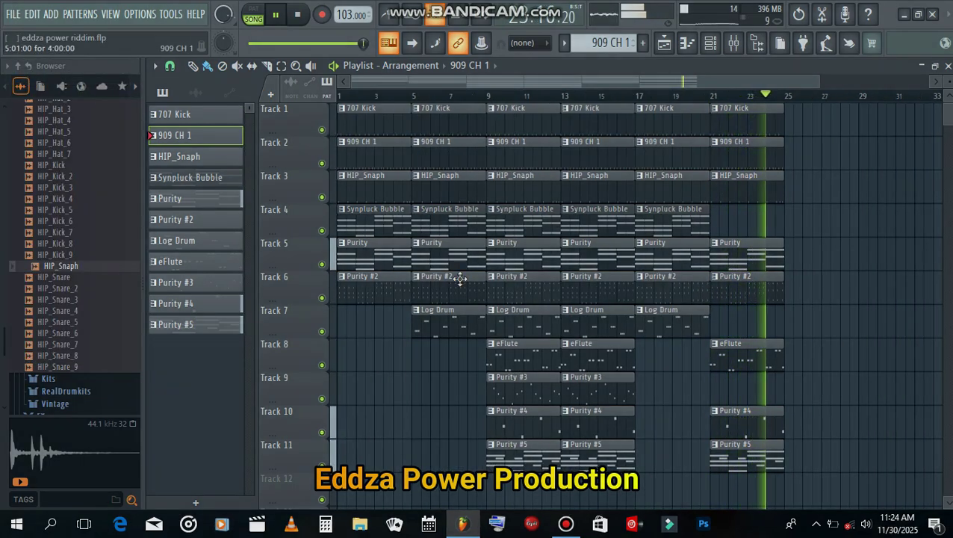